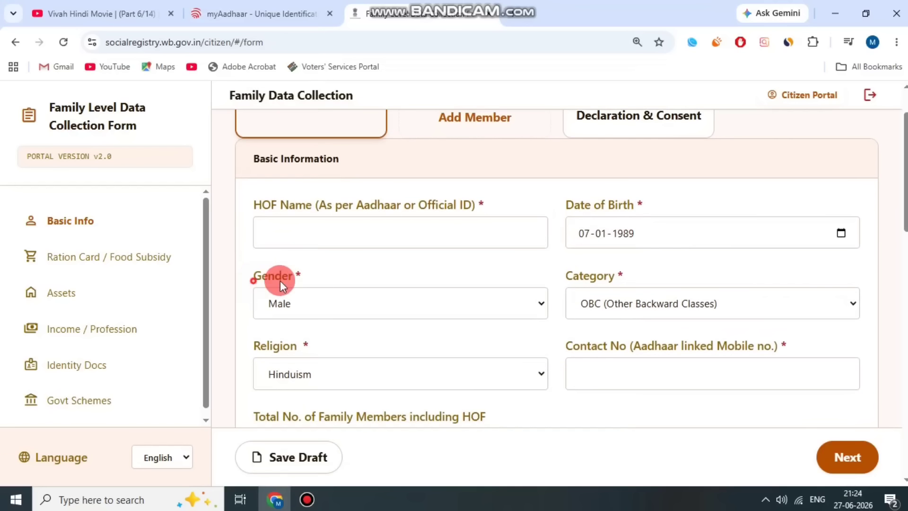
Keep the head of family's gender as Male and set the category to UR (Unreserved Category).
{"action": "left_click", "coordinate": [308, 305]}
{"action": "left_click", "coordinate": [305, 344]}
{"action": "left_click_drag", "start_coordinate": [573, 276], "coordinate": [649, 275]}
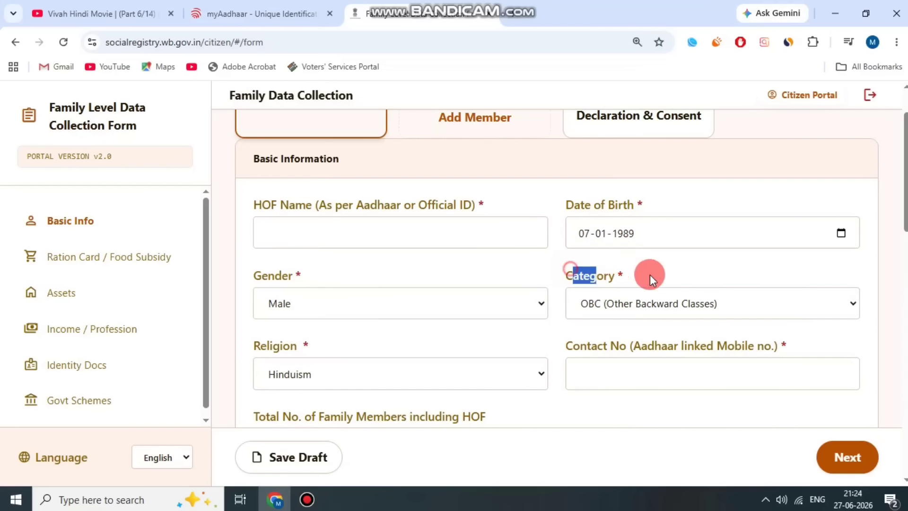
{"action": "left_click", "coordinate": [652, 303]}
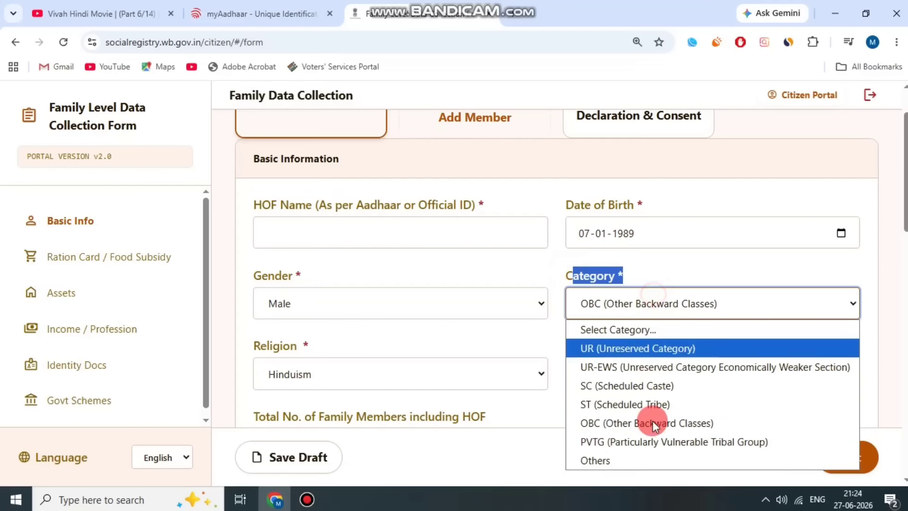
{"action": "left_click", "coordinate": [657, 349]}
{"action": "left_click", "coordinate": [695, 252]}
{"action": "scroll", "coordinate": [598, 272], "scroll_direction": "down", "scroll_amount": 3}
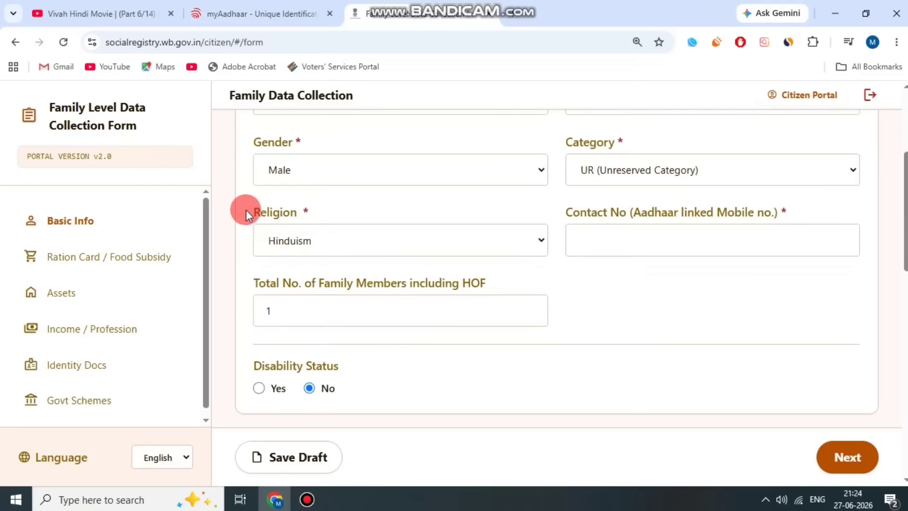
Keep the religion as Hinduism and select the Total No. of Family Members field.
{"action": "left_click_drag", "start_coordinate": [246, 211], "coordinate": [331, 235]}
{"action": "left_click", "coordinate": [331, 236]}
{"action": "left_click", "coordinate": [320, 321]}
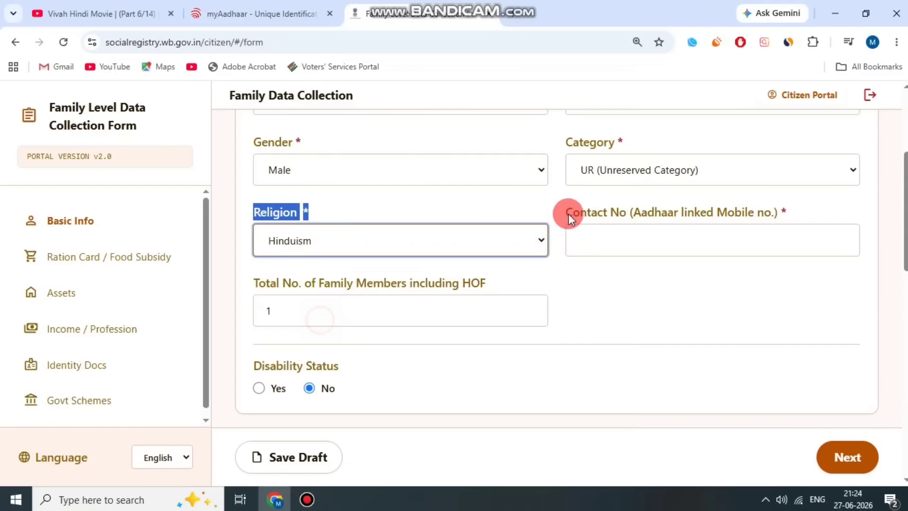
{"action": "left_click_drag", "start_coordinate": [568, 213], "coordinate": [702, 206]}
{"action": "left_click", "coordinate": [702, 205]}
{"action": "left_click_drag", "start_coordinate": [762, 213], "coordinate": [766, 207]}
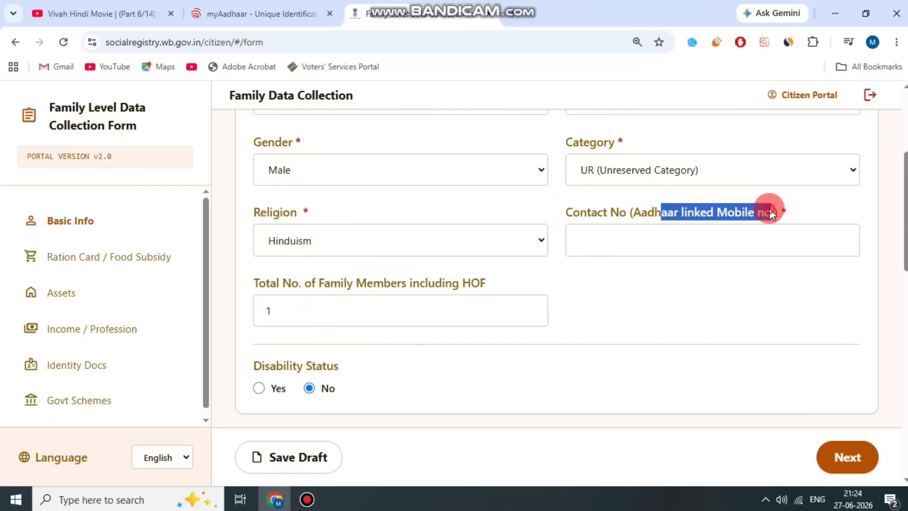
{"action": "left_click", "coordinate": [292, 298]}
{"action": "left_click_drag", "start_coordinate": [268, 278], "coordinate": [520, 277]}
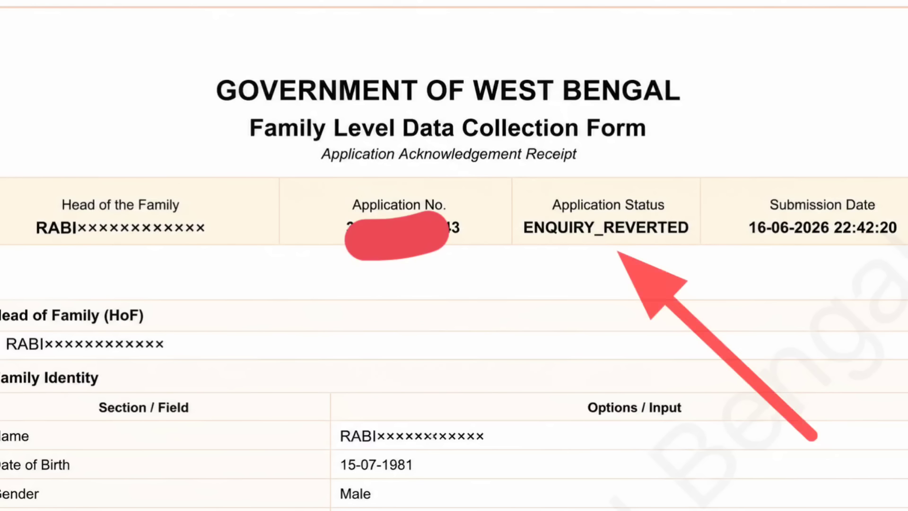
Change the total family members from 1 to 2, adding a Member 2 card.
{"action": "left_click", "coordinate": [271, 312]}
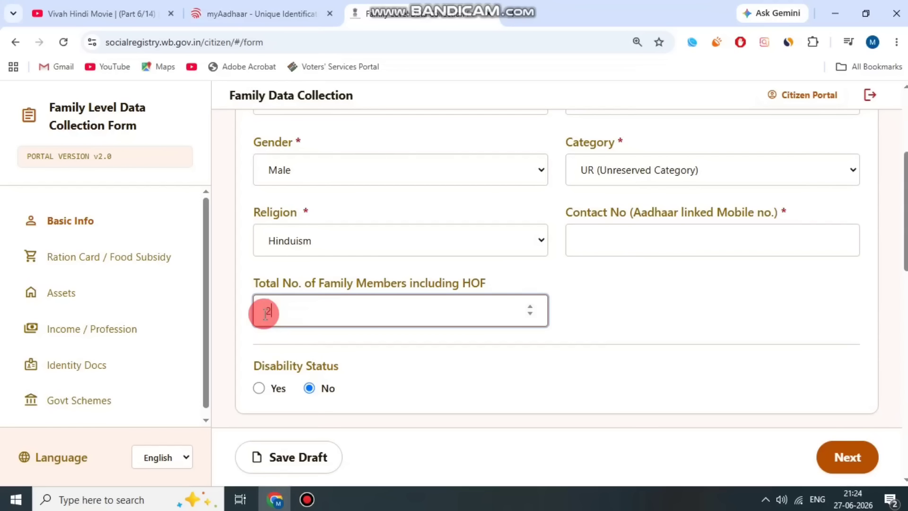
{"action": "scroll", "coordinate": [417, 274], "scroll_direction": "up", "scroll_amount": 4}
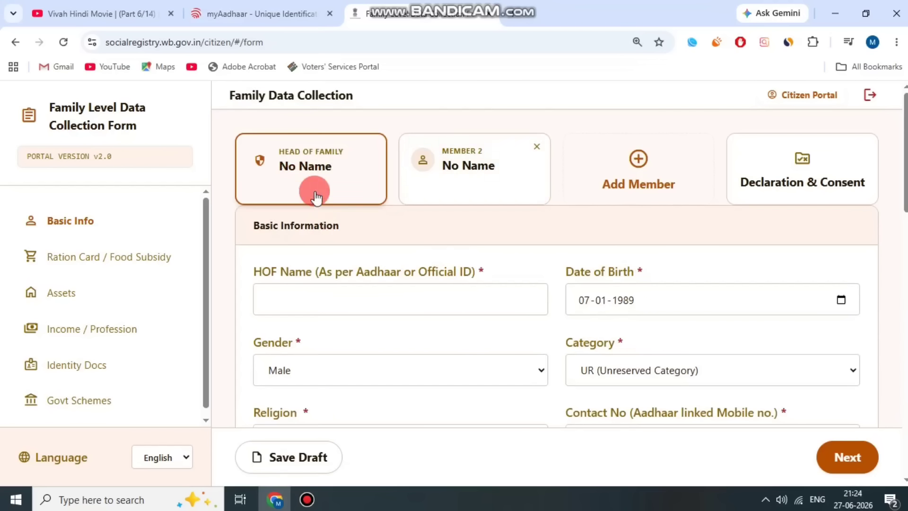
{"action": "scroll", "coordinate": [272, 293], "scroll_direction": "down", "scroll_amount": 10}
{"action": "scroll", "coordinate": [356, 298], "scroll_direction": "up", "scroll_amount": 2}
{"action": "left_click_drag", "start_coordinate": [254, 299], "coordinate": [341, 302]}
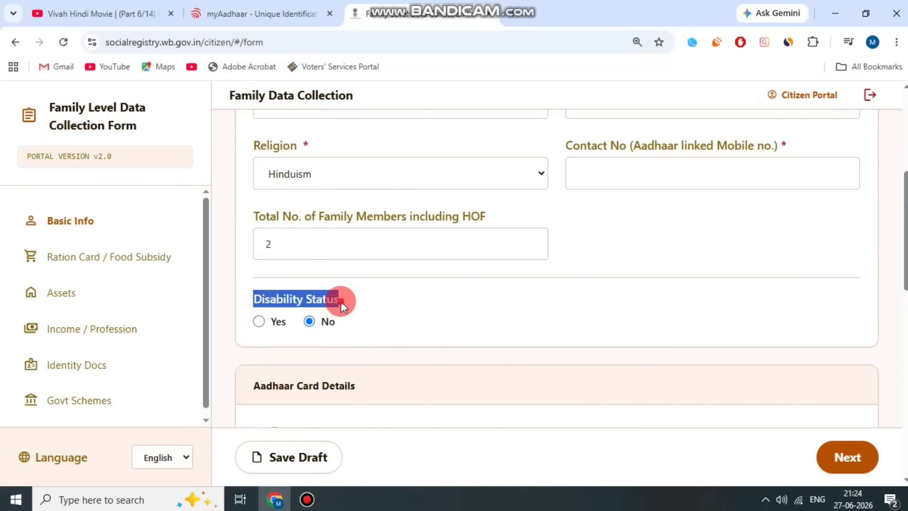
{"action": "left_click", "coordinate": [344, 345]}
{"action": "scroll", "coordinate": [345, 382], "scroll_direction": "down", "scroll_amount": 1}
Toggle the head of family's disability status to Yes and back to No.
{"action": "left_click", "coordinate": [261, 256]}
{"action": "left_click", "coordinate": [315, 257]}
{"action": "scroll", "coordinate": [418, 253], "scroll_direction": "down", "scroll_amount": 4}
{"action": "left_click_drag", "start_coordinate": [252, 166], "coordinate": [371, 174]}
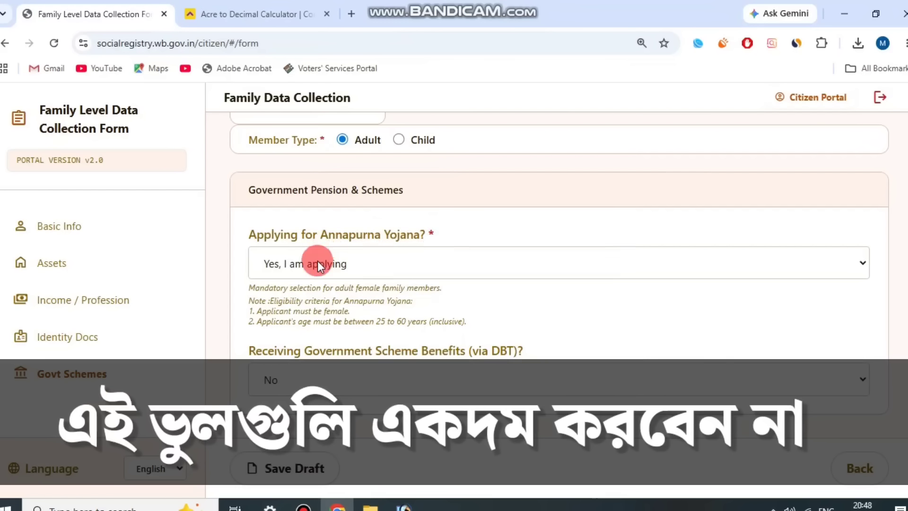
Keep Annapurna Yojana as 'Yes, I am applying' and answer Yes to receiving DBT benefits.
{"action": "left_click", "coordinate": [317, 261]}
{"action": "left_click", "coordinate": [382, 271]}
{"action": "left_click", "coordinate": [344, 334]}
{"action": "left_click", "coordinate": [501, 372]}
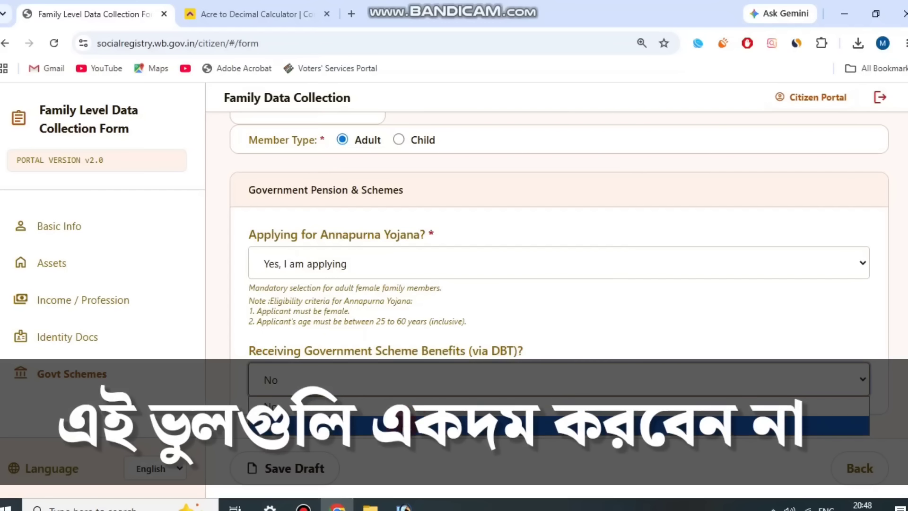
{"action": "left_click", "coordinate": [473, 425]}
{"action": "scroll", "coordinate": [446, 331], "scroll_direction": "down", "scroll_amount": 2}
Record Lakshmir Bhandar as Scheme 1 with Want to Opt Out set to Yes.
{"action": "left_click", "coordinate": [430, 344]}
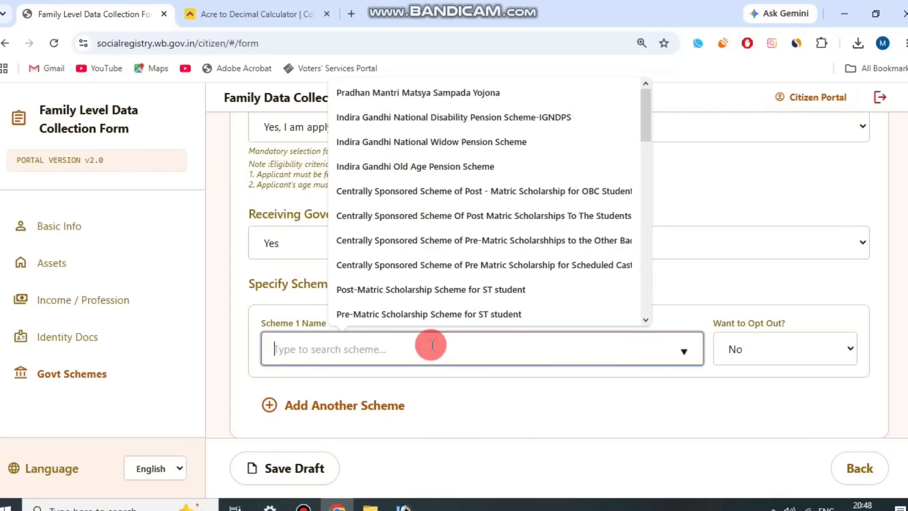
{"action": "left_click_drag", "start_coordinate": [648, 109], "coordinate": [648, 232]}
{"action": "left_click", "coordinate": [471, 224]}
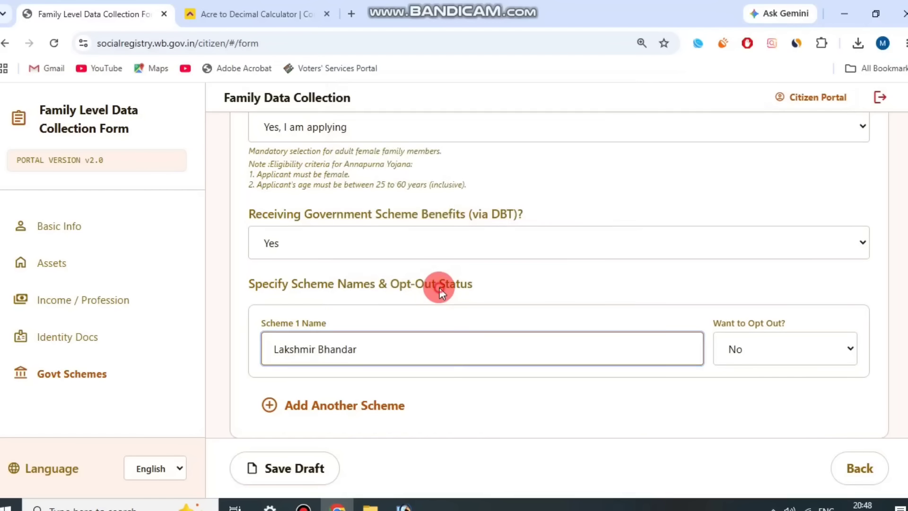
{"action": "left_click", "coordinate": [793, 345]}
{"action": "left_click", "coordinate": [762, 323]}
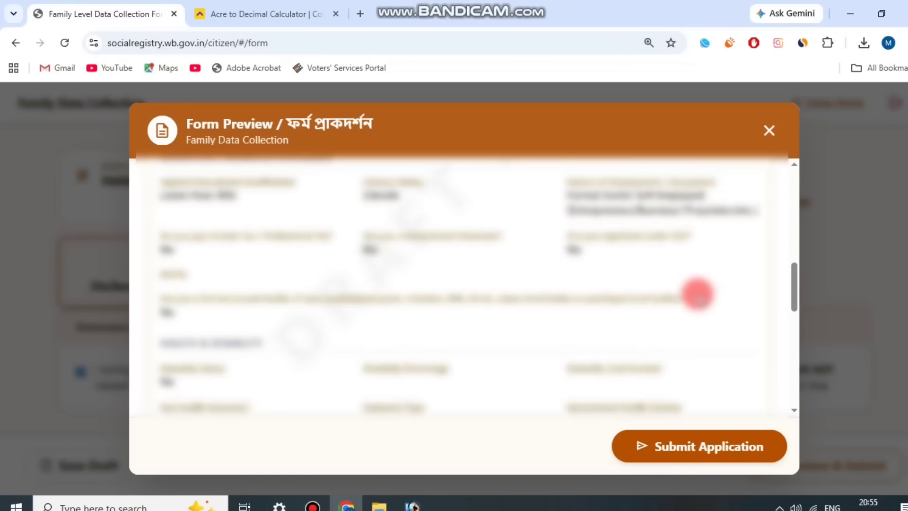
{"action": "scroll", "coordinate": [697, 293], "scroll_direction": "down", "scroll_amount": 5}
{"action": "scroll", "coordinate": [644, 267], "scroll_direction": "up", "scroll_amount": 2}
Submit the application from the Form Preview, dismissing the print dialog that appears.
{"action": "scroll", "coordinate": [682, 284], "scroll_direction": "up", "scroll_amount": 1}
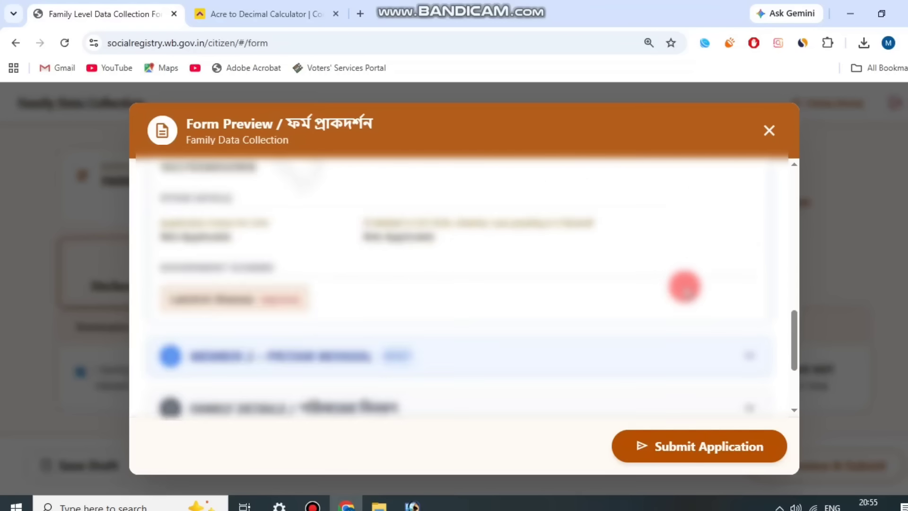
{"action": "scroll", "coordinate": [752, 257], "scroll_direction": "down", "scroll_amount": 3}
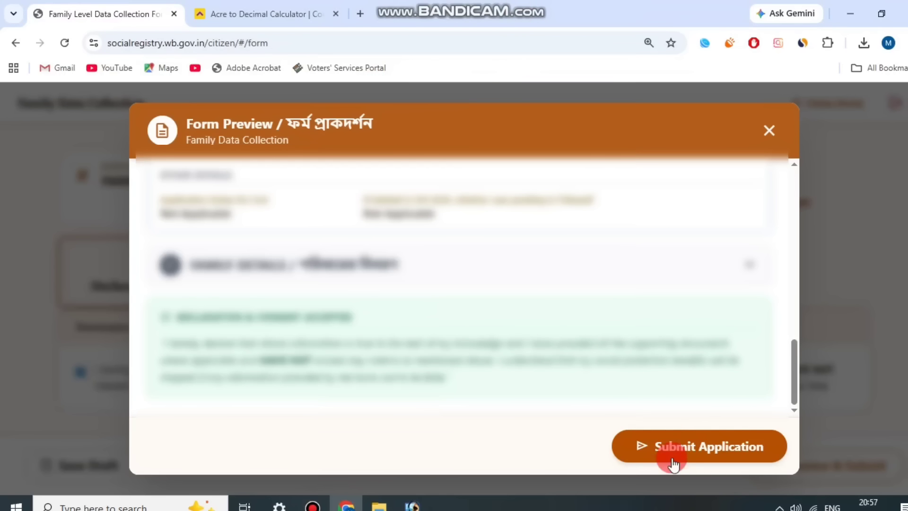
{"action": "left_click", "coordinate": [696, 445]}
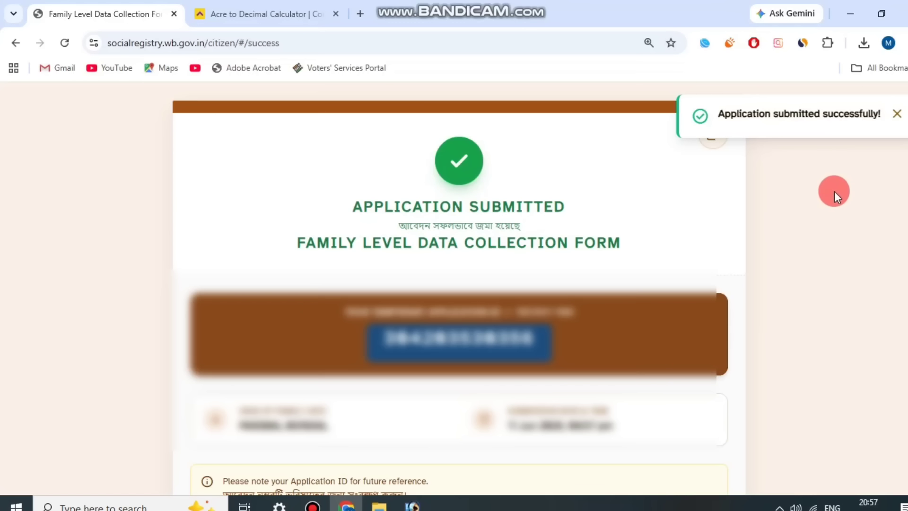
{"action": "key", "text": "ctrl+p"}
{"action": "key", "text": "Escape"}
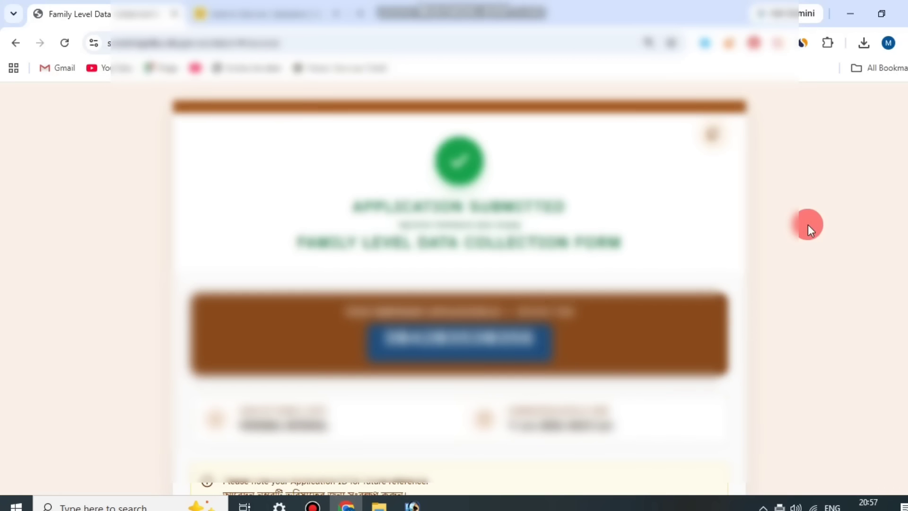
Download the submitted form as a PDF, review it, then return to the portal and finish.
{"action": "scroll", "coordinate": [807, 225], "scroll_direction": "down", "scroll_amount": 2}
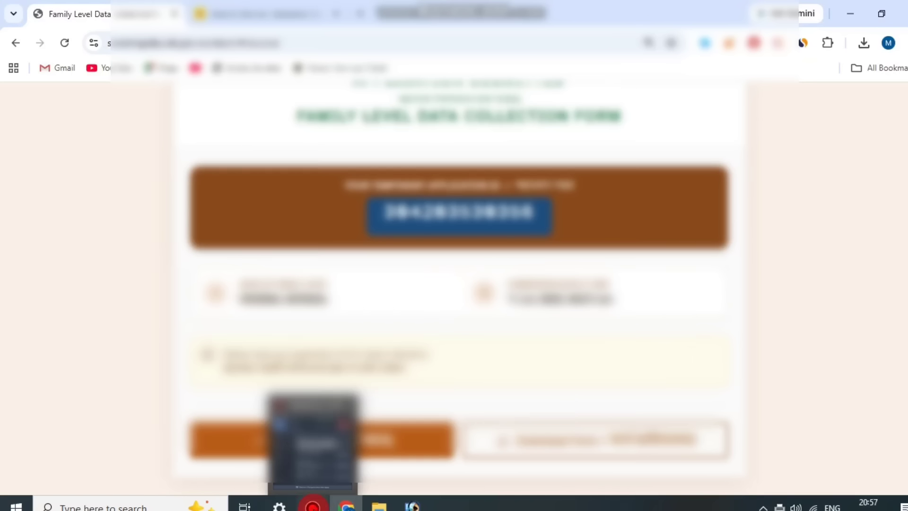
{"action": "left_click", "coordinate": [313, 506]}
{"action": "left_click", "coordinate": [611, 200]}
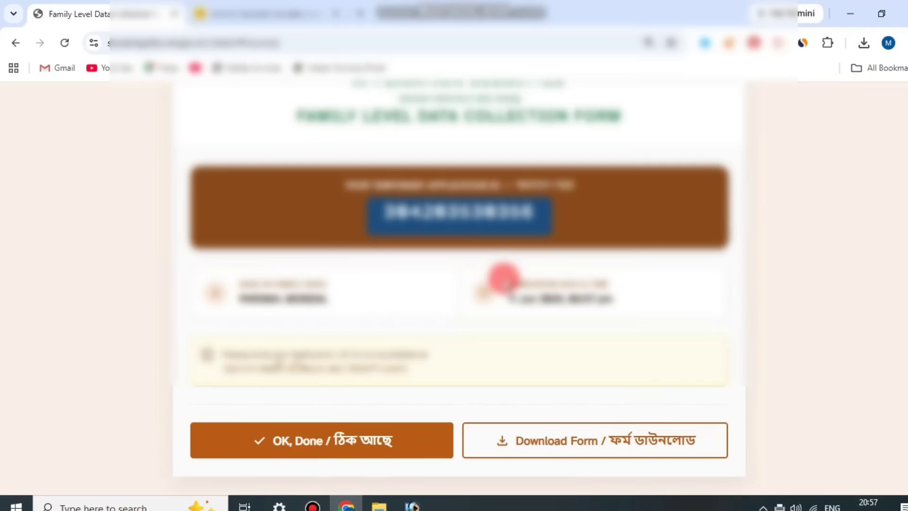
{"action": "left_click", "coordinate": [647, 451]}
{"action": "left_click", "coordinate": [739, 85]}
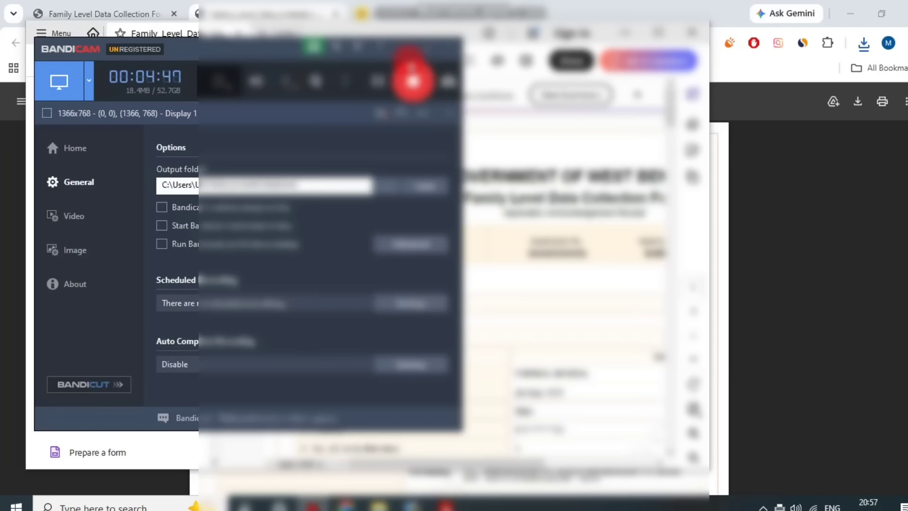
{"action": "scroll", "coordinate": [634, 284], "scroll_direction": "down", "scroll_amount": 15}
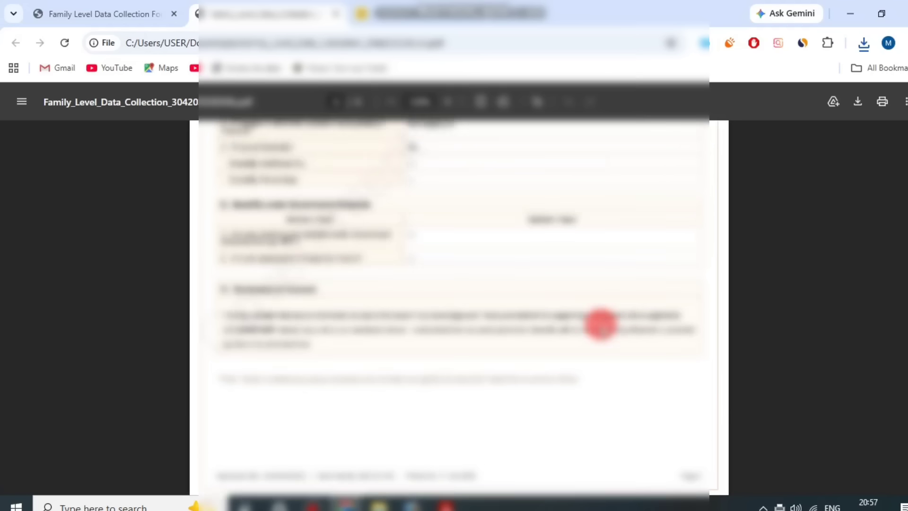
{"action": "scroll", "coordinate": [601, 324], "scroll_direction": "up", "scroll_amount": 20}
{"action": "scroll", "coordinate": [594, 321], "scroll_direction": "down", "scroll_amount": 10}
{"action": "left_click", "coordinate": [106, 14]}
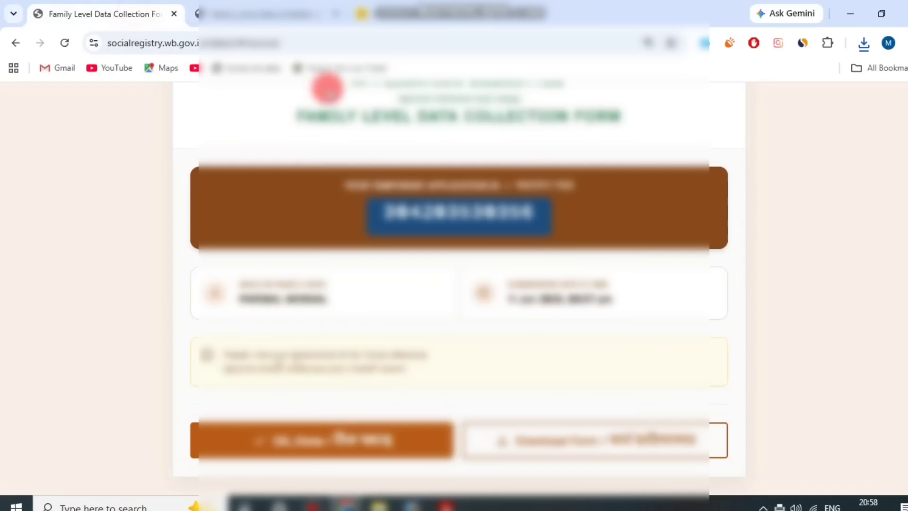
{"action": "left_click", "coordinate": [309, 441]}
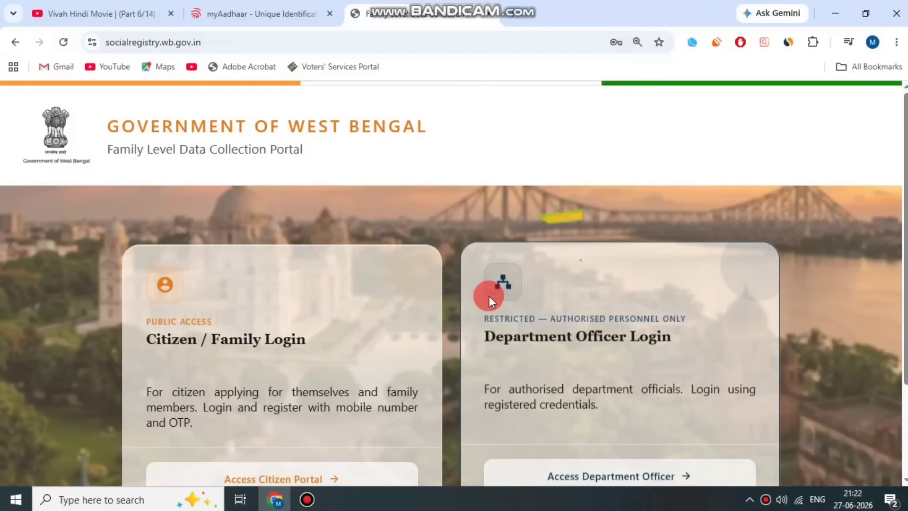
Scroll the home page down to the Citizen / Family and Department Officer login cards.
{"action": "scroll", "coordinate": [489, 296], "scroll_direction": "down", "scroll_amount": 3}
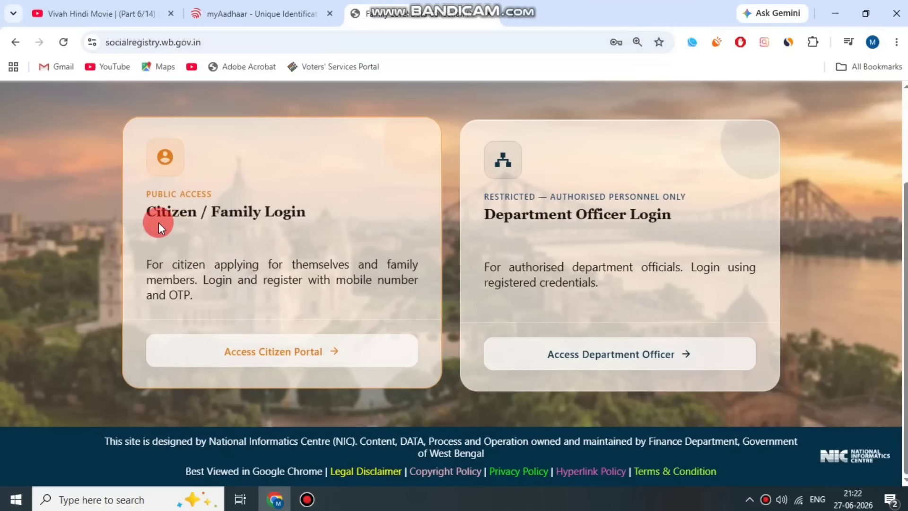
Open the citizen login and choose 24 PARAGANAS SOUTH as the district.
{"action": "left_click_drag", "start_coordinate": [149, 212], "coordinate": [273, 207]}
{"action": "left_click", "coordinate": [278, 219]}
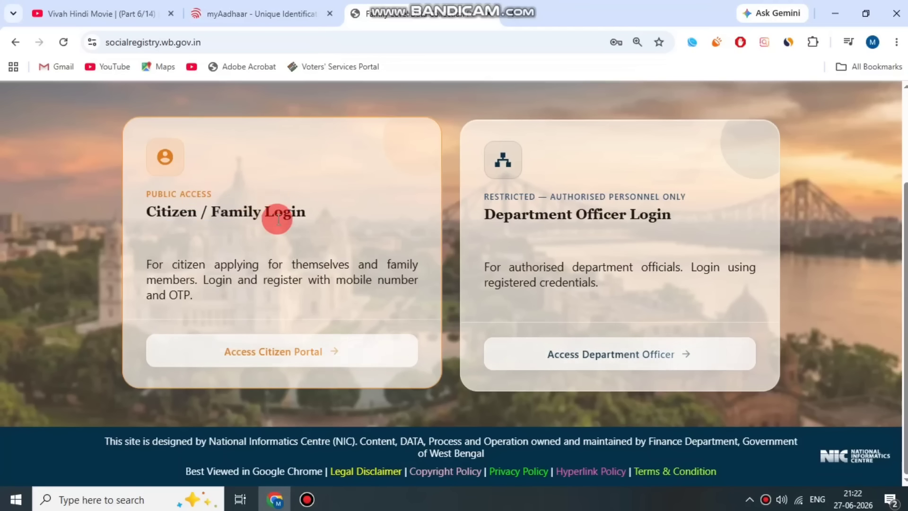
{"action": "left_click", "coordinate": [297, 361]}
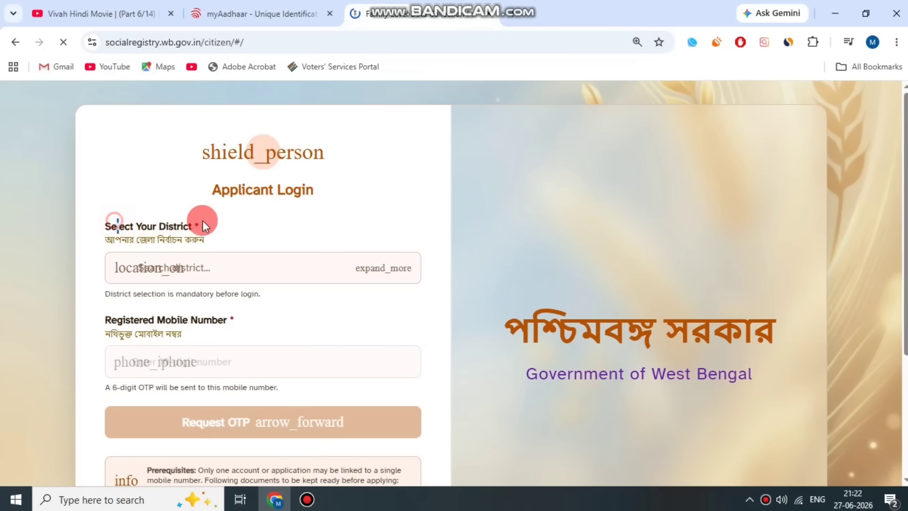
{"action": "left_click", "coordinate": [202, 220]}
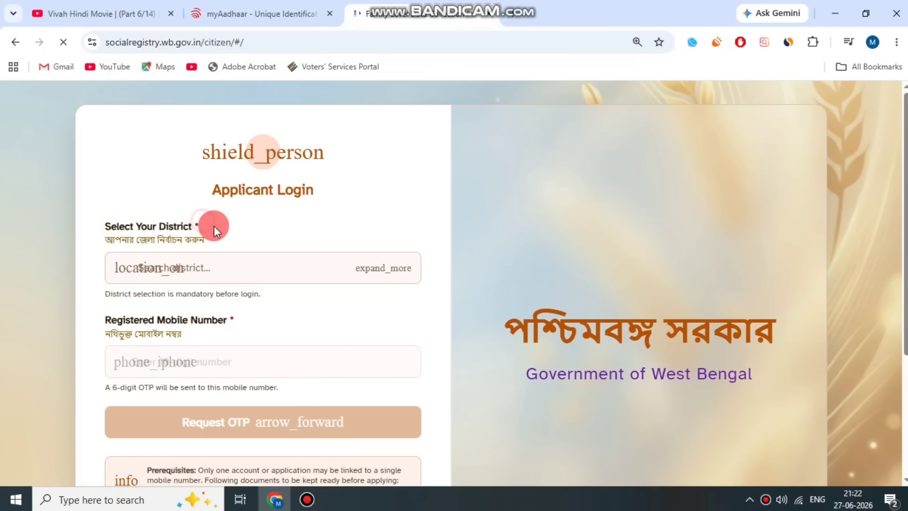
{"action": "left_click", "coordinate": [281, 269]}
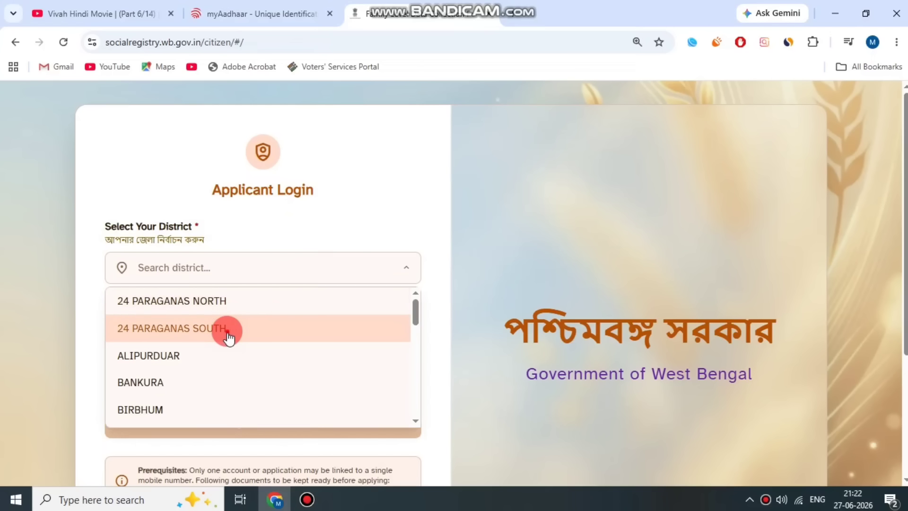
{"action": "left_click", "coordinate": [227, 334]}
{"action": "left_click", "coordinate": [272, 271]}
{"action": "left_click", "coordinate": [260, 301]}
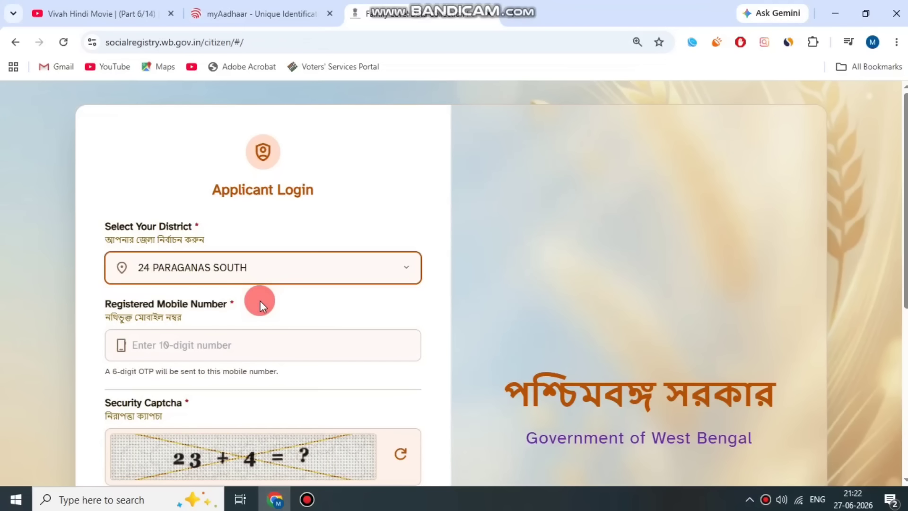
Fill in the mobile number and captcha, then request a one-time password.
{"action": "left_click", "coordinate": [289, 220]}
{"action": "scroll", "coordinate": [314, 229], "scroll_direction": "down", "scroll_amount": 3}
{"action": "left_click_drag", "start_coordinate": [103, 166], "coordinate": [309, 167]}
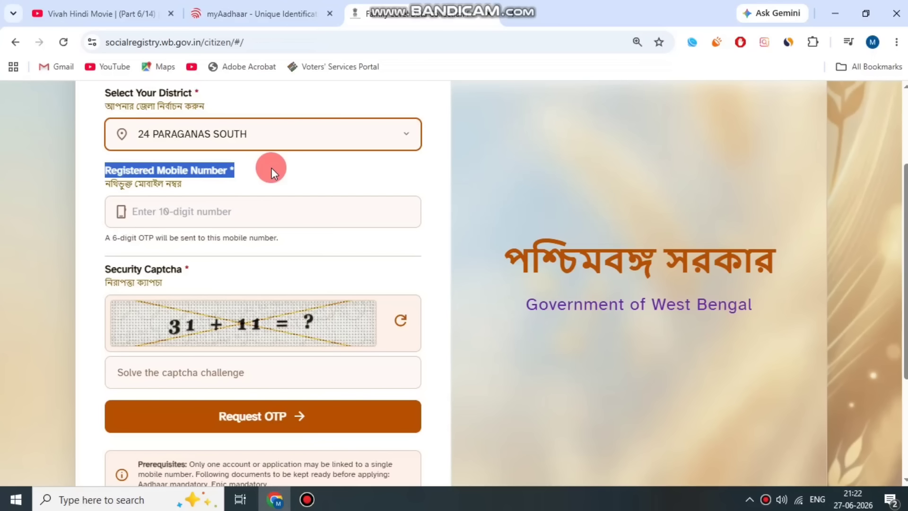
{"action": "left_click_drag", "start_coordinate": [109, 273], "coordinate": [185, 270]}
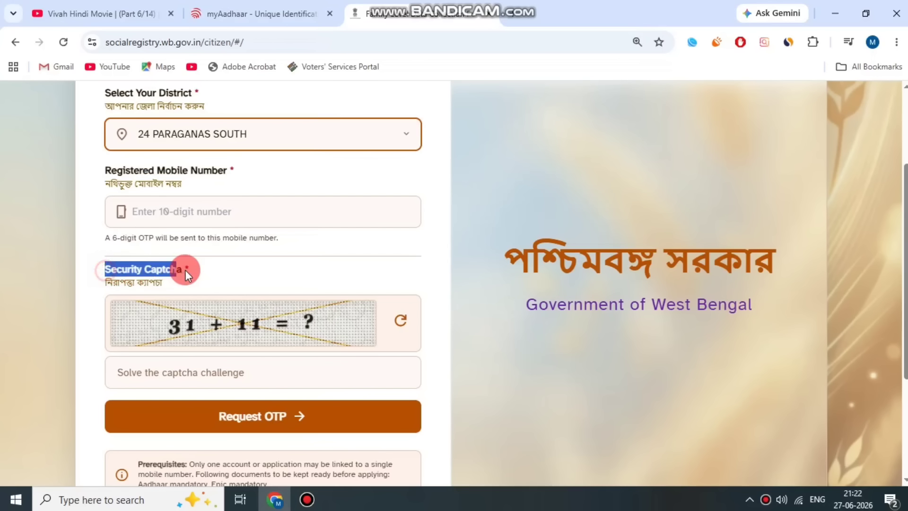
{"action": "left_click", "coordinate": [175, 324]}
{"action": "left_click", "coordinate": [297, 440]}
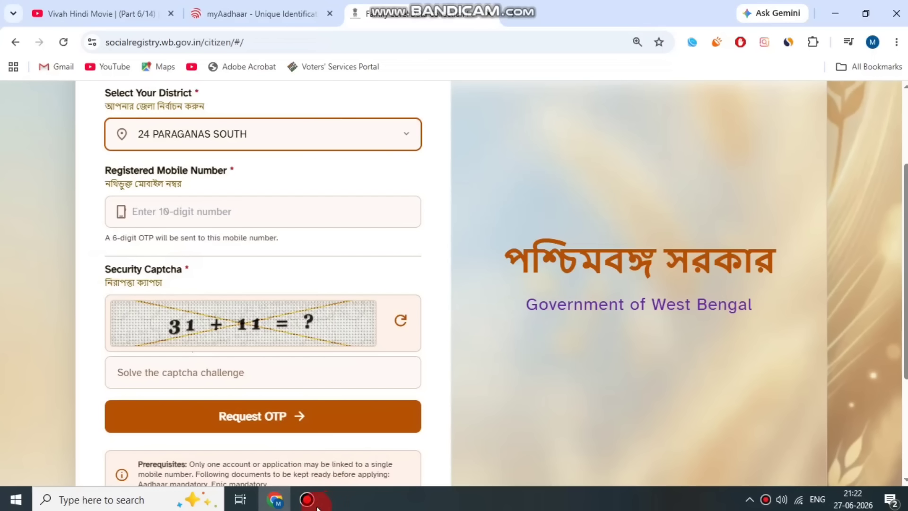
Enter the 6-digit OTP and verify to reach the Family Level Data Collection Form.
{"action": "left_click", "coordinate": [307, 499]}
{"action": "left_click", "coordinate": [677, 87]}
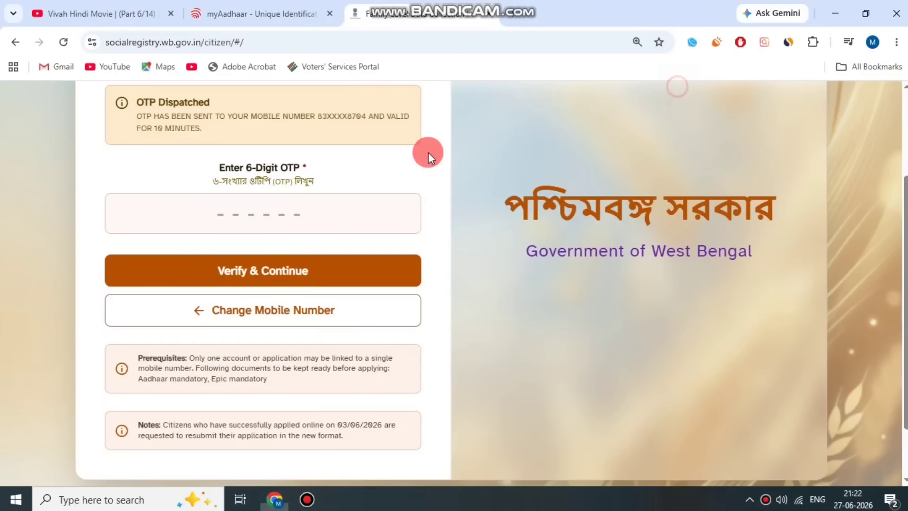
{"action": "scroll", "coordinate": [411, 194], "scroll_direction": "up", "scroll_amount": 3}
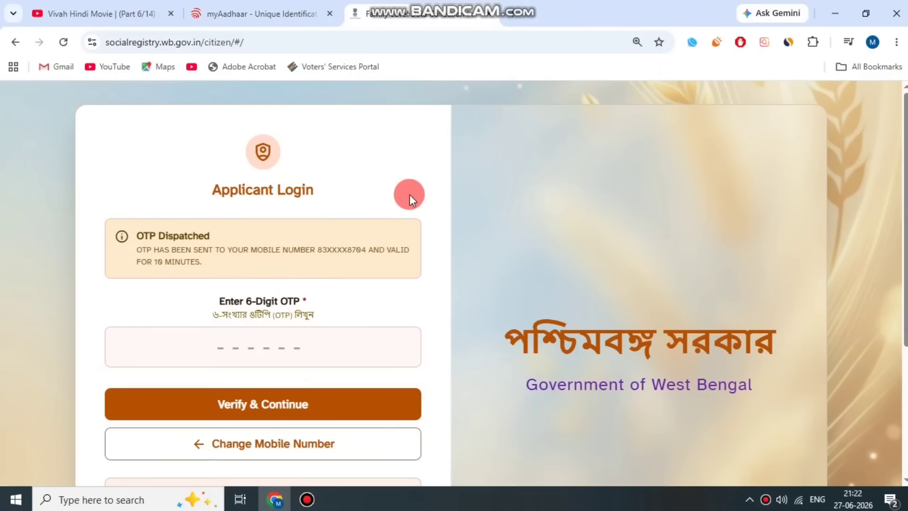
{"action": "scroll", "coordinate": [299, 345], "scroll_direction": "down", "scroll_amount": 1}
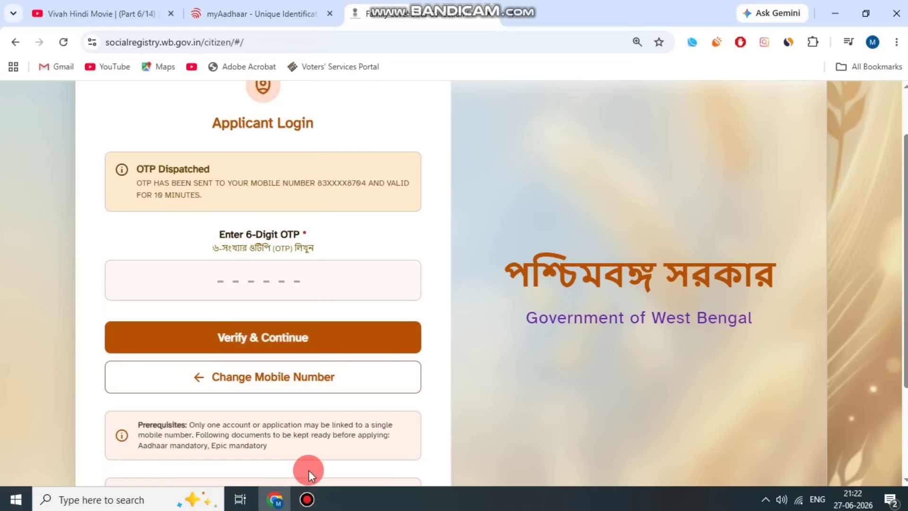
{"action": "left_click", "coordinate": [308, 496]}
{"action": "left_click", "coordinate": [672, 85]}
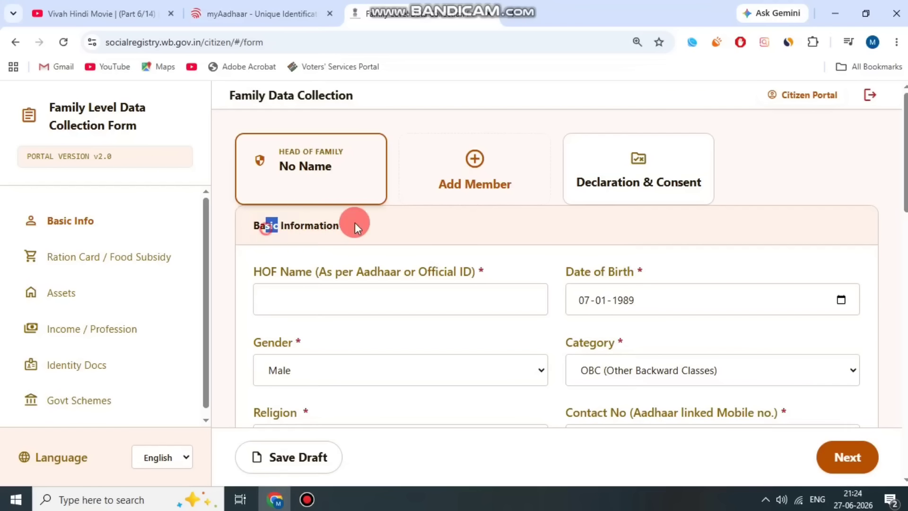
Keep the head of family's gender as Male and set the category to UR (Unreserved Category).
{"action": "left_click_drag", "start_coordinate": [254, 271], "coordinate": [517, 269]}
{"action": "left_click", "coordinate": [230, 266]}
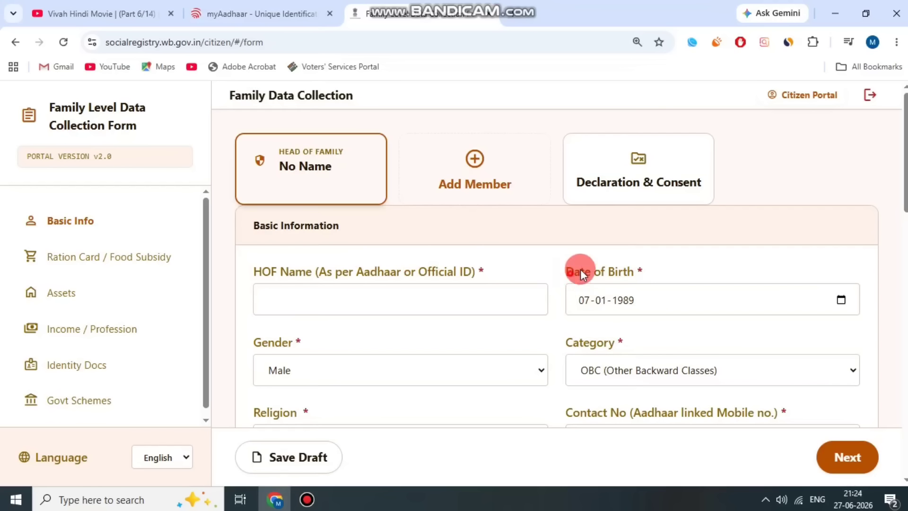
{"action": "left_click", "coordinate": [654, 259]}
{"action": "scroll", "coordinate": [260, 270], "scroll_direction": "down", "scroll_amount": 1}
{"action": "left_click", "coordinate": [308, 303]}
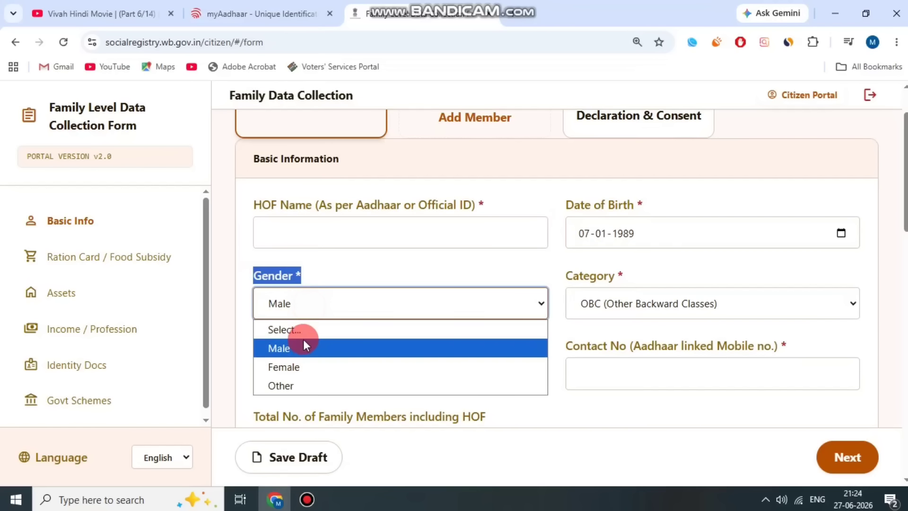
{"action": "left_click", "coordinate": [303, 340]}
{"action": "left_click_drag", "start_coordinate": [571, 274], "coordinate": [627, 278]}
{"action": "left_click", "coordinate": [654, 294]}
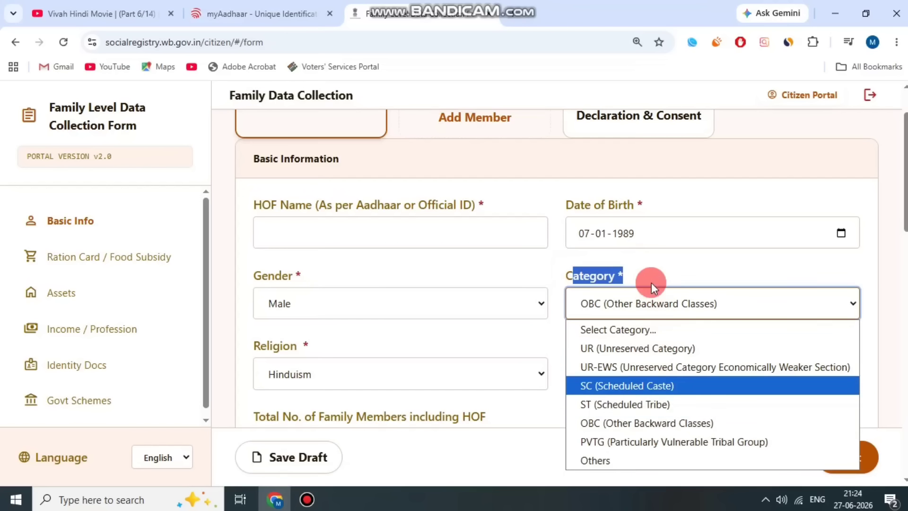
{"action": "left_click", "coordinate": [659, 350]}
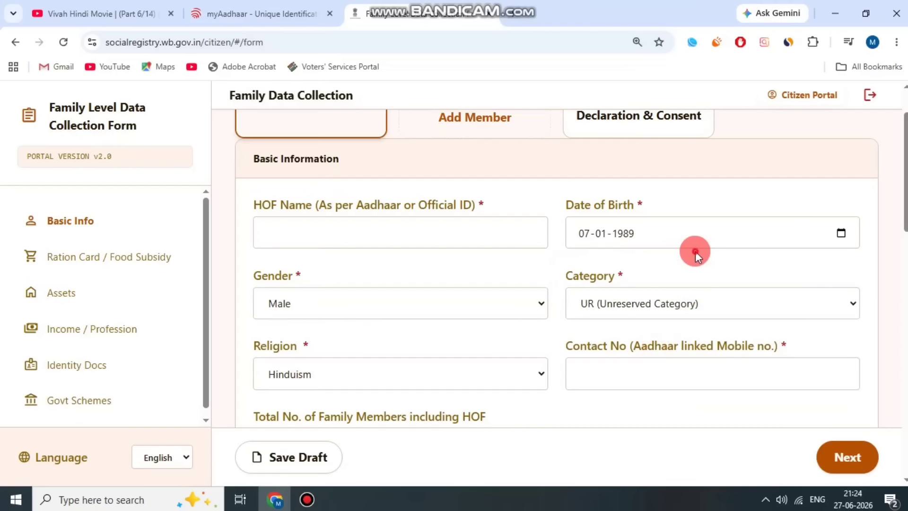
{"action": "scroll", "coordinate": [629, 287], "scroll_direction": "down", "scroll_amount": 3}
Keep the head of family's religion as Hinduism.
{"action": "left_click_drag", "start_coordinate": [311, 208], "coordinate": [314, 210]}
{"action": "left_click", "coordinate": [326, 242]}
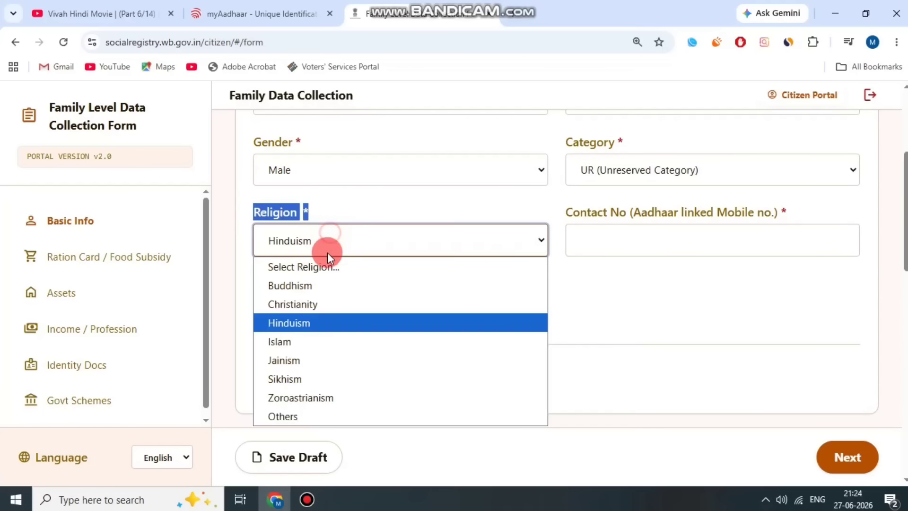
{"action": "left_click", "coordinate": [325, 321]}
{"action": "left_click_drag", "start_coordinate": [571, 209], "coordinate": [700, 205]}
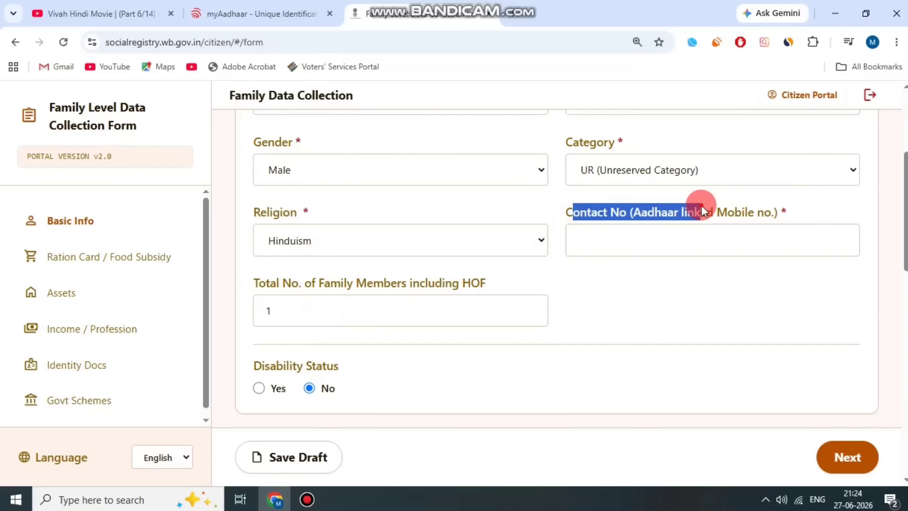
{"action": "left_click", "coordinate": [682, 211]}
{"action": "left_click", "coordinate": [734, 213]}
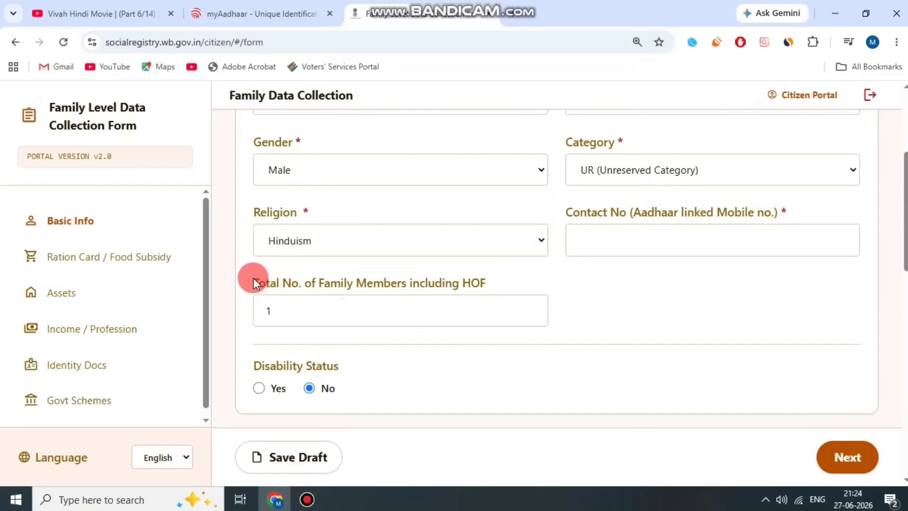
Change Total No. of Family Members to 2, adding the Member 2 card.
{"action": "left_click_drag", "start_coordinate": [252, 279], "coordinate": [519, 278]}
{"action": "left_click", "coordinate": [515, 279]}
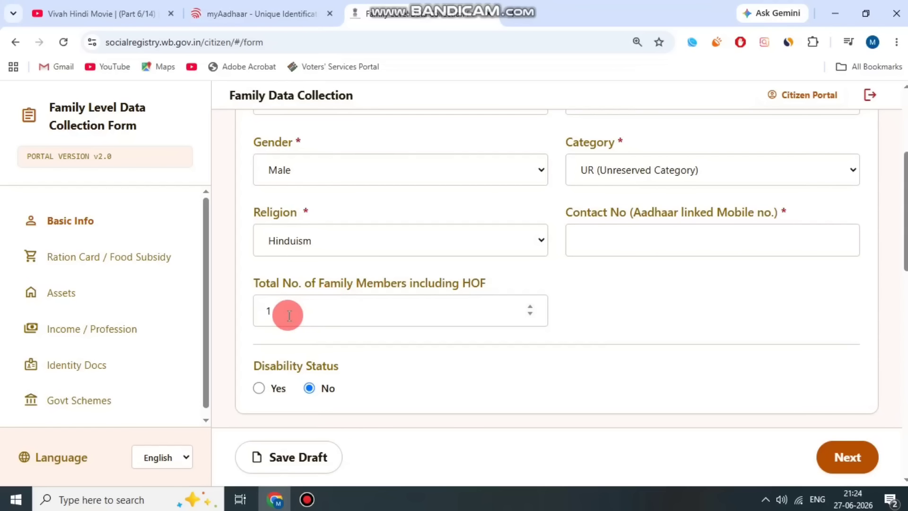
{"action": "left_click_drag", "start_coordinate": [288, 312], "coordinate": [265, 313]}
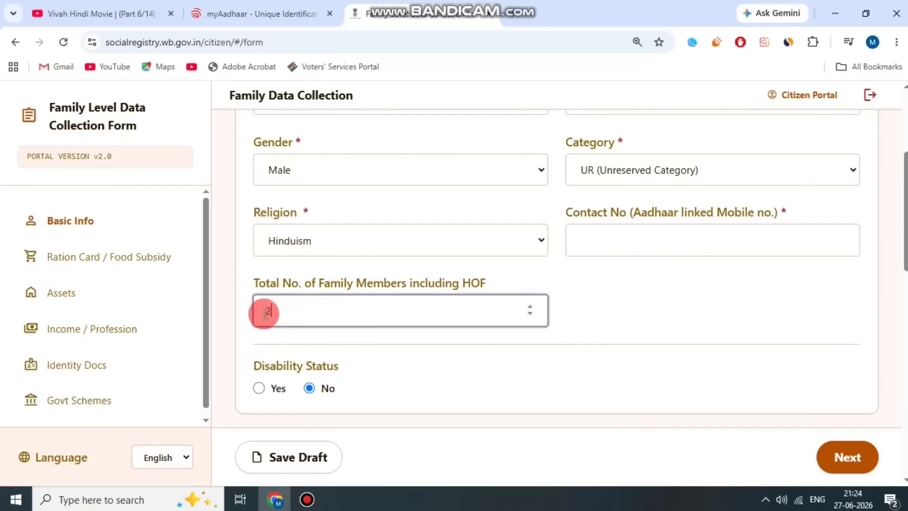
{"action": "left_click", "coordinate": [338, 286]}
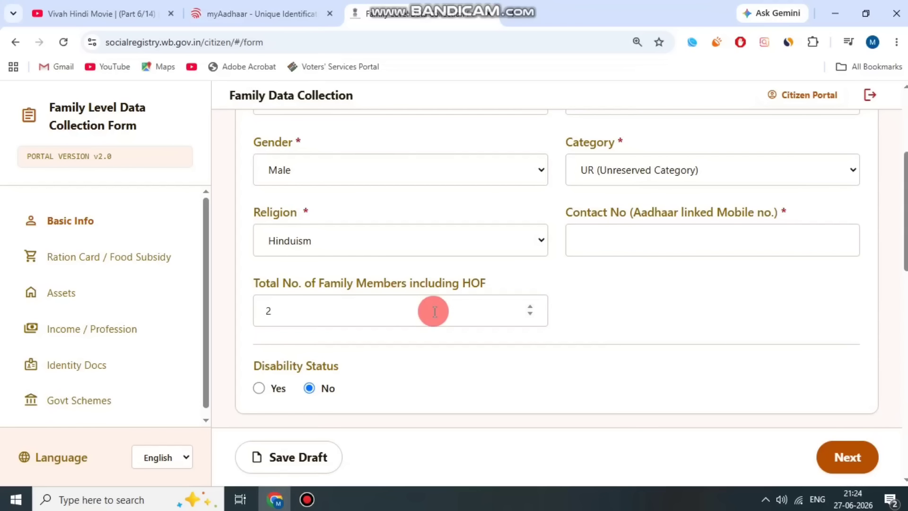
{"action": "scroll", "coordinate": [417, 303], "scroll_direction": "up", "scroll_amount": 4}
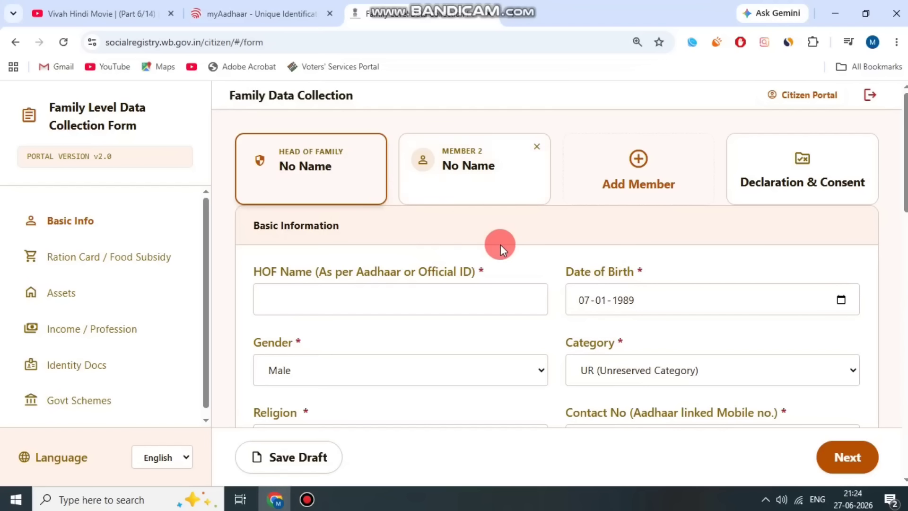
{"action": "scroll", "coordinate": [408, 272], "scroll_direction": "down", "scroll_amount": 8}
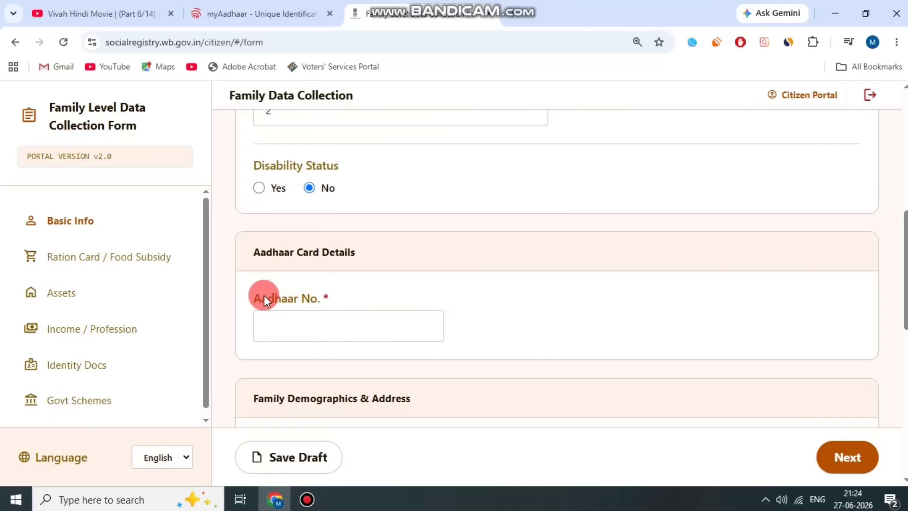
Toggle the head of family's disability status to Yes and back to No.
{"action": "scroll", "coordinate": [326, 237], "scroll_direction": "up", "scroll_amount": 3}
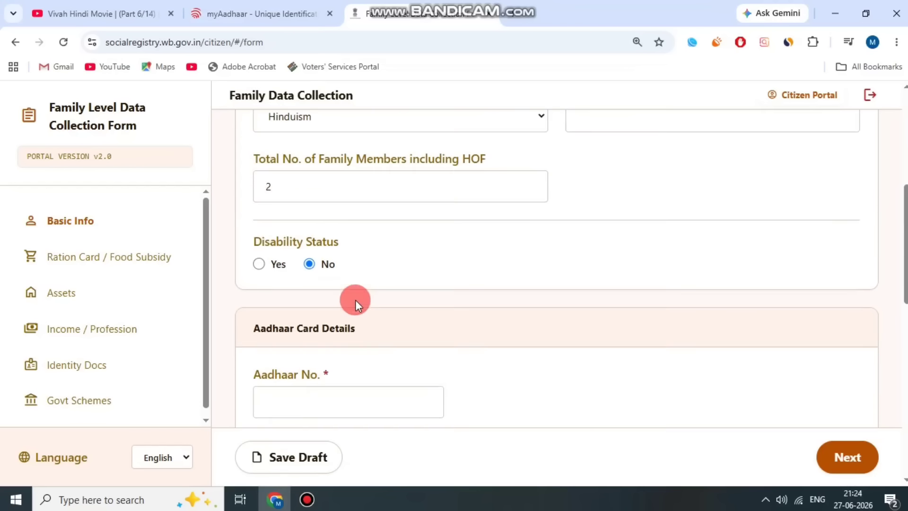
{"action": "left_click", "coordinate": [336, 302]}
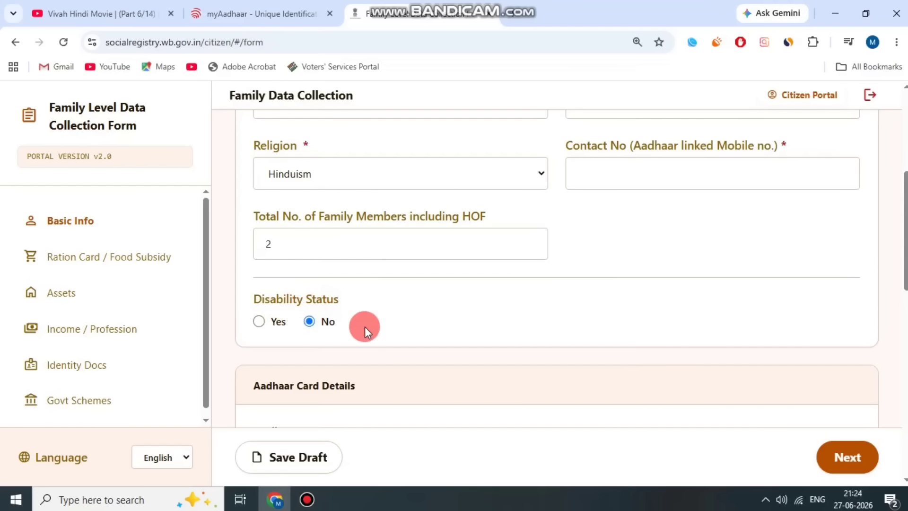
{"action": "scroll", "coordinate": [280, 333], "scroll_direction": "down", "scroll_amount": 2}
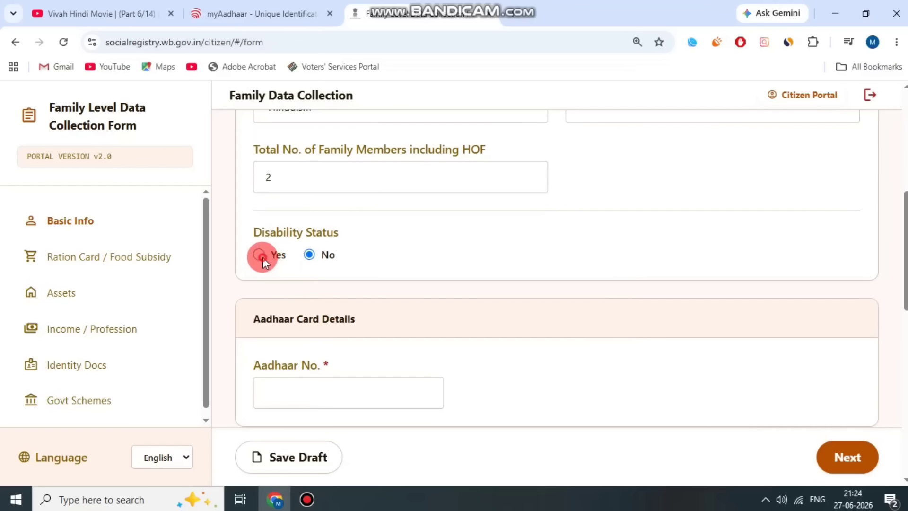
{"action": "left_click", "coordinate": [260, 256]}
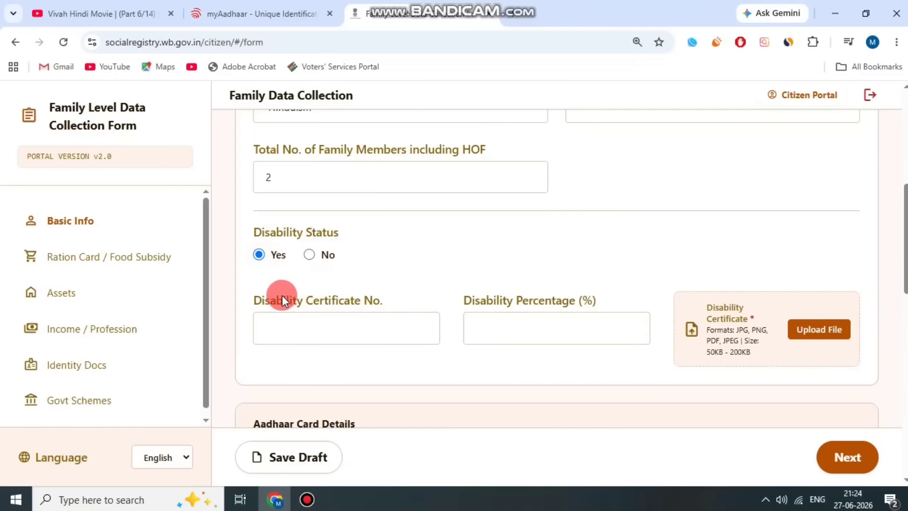
{"action": "left_click", "coordinate": [309, 255]}
{"action": "scroll", "coordinate": [288, 213], "scroll_direction": "down", "scroll_amount": 4}
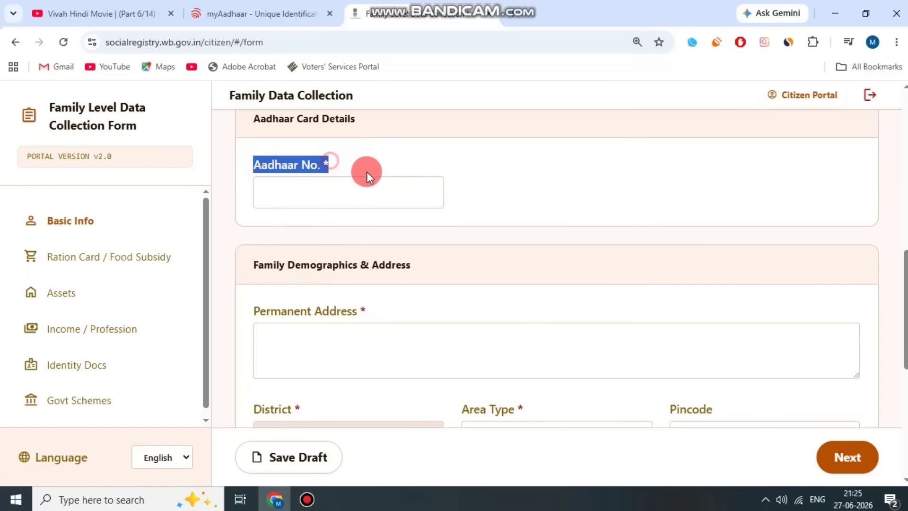
{"action": "scroll", "coordinate": [371, 175], "scroll_direction": "up", "scroll_amount": 2}
Fill the Aadhaar number from the saved suggestion and upload the Aadhaar card document.
{"action": "left_click", "coordinate": [370, 188]}
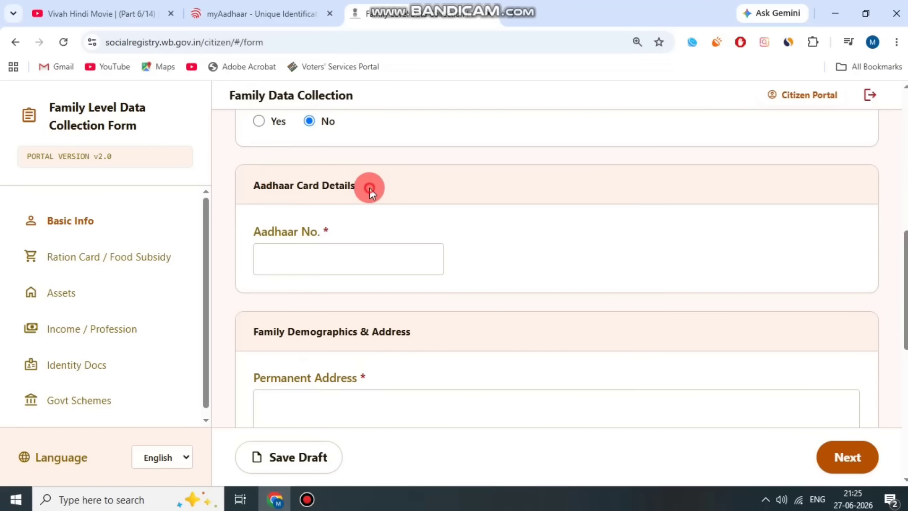
{"action": "left_click", "coordinate": [332, 249]}
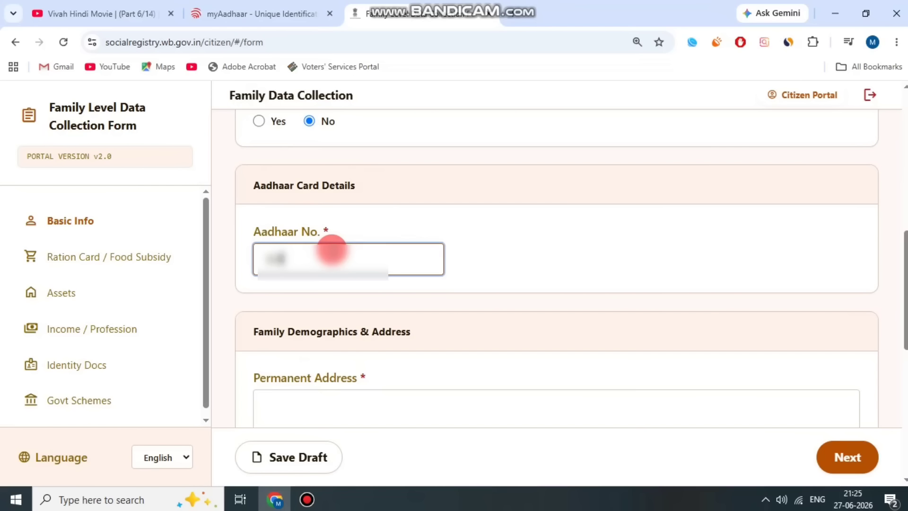
{"action": "key", "text": "Return"}
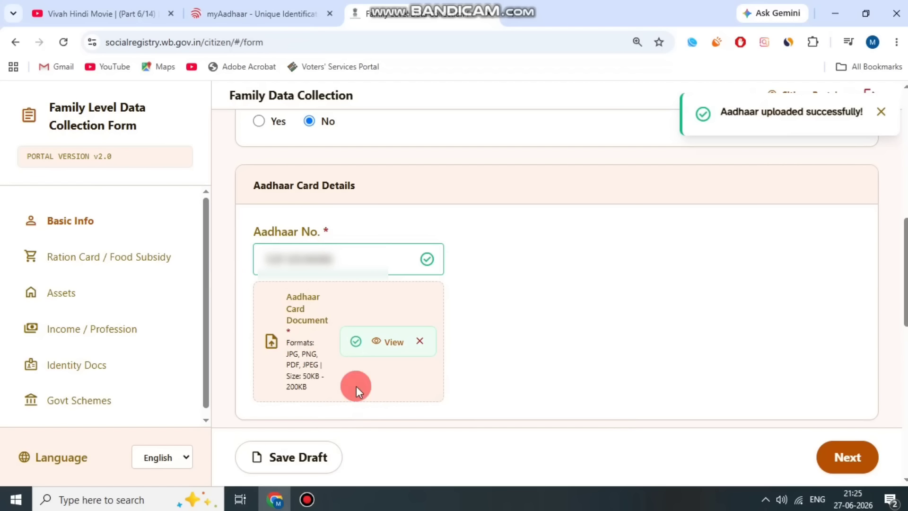
{"action": "left_click", "coordinate": [317, 501]}
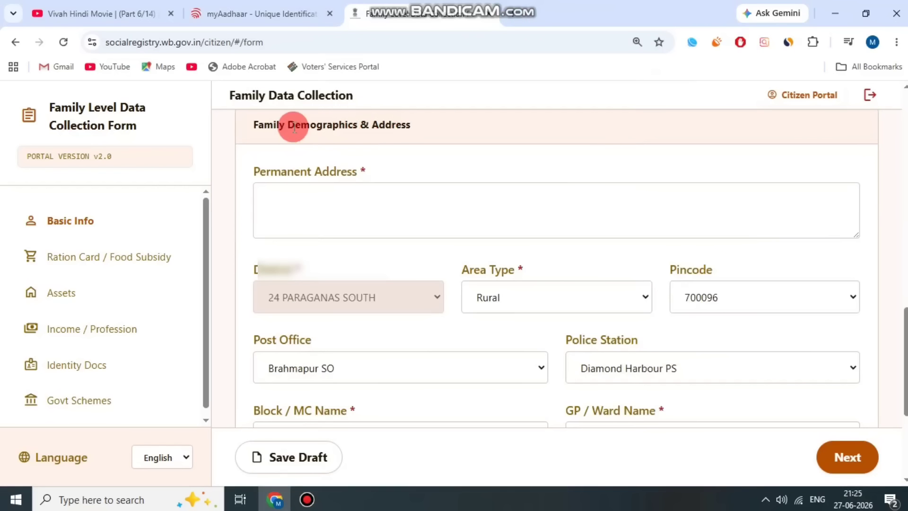
Begin the permanent address, keeping the area type as Rural.
{"action": "left_click_drag", "start_coordinate": [258, 126], "coordinate": [347, 143]}
{"action": "left_click", "coordinate": [347, 143]}
{"action": "left_click_drag", "start_coordinate": [254, 174], "coordinate": [381, 155]}
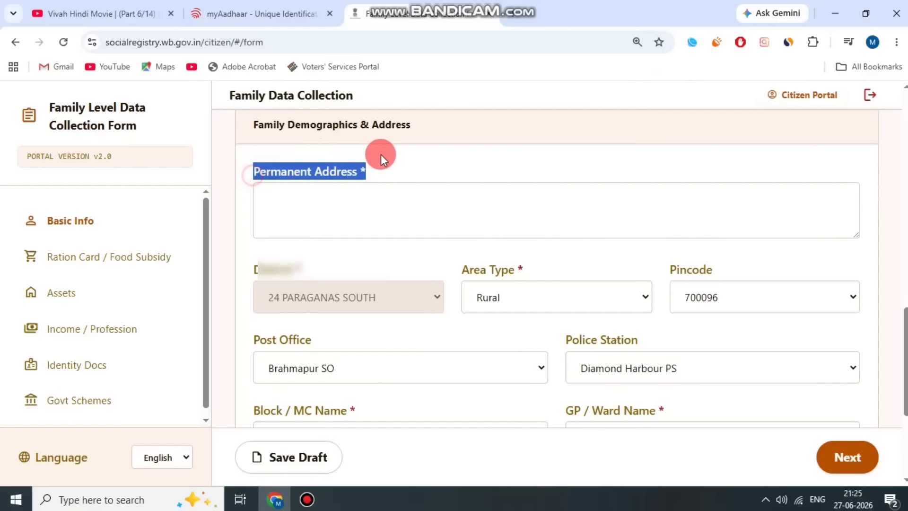
{"action": "left_click", "coordinate": [382, 155]}
{"action": "left_click", "coordinate": [355, 195]}
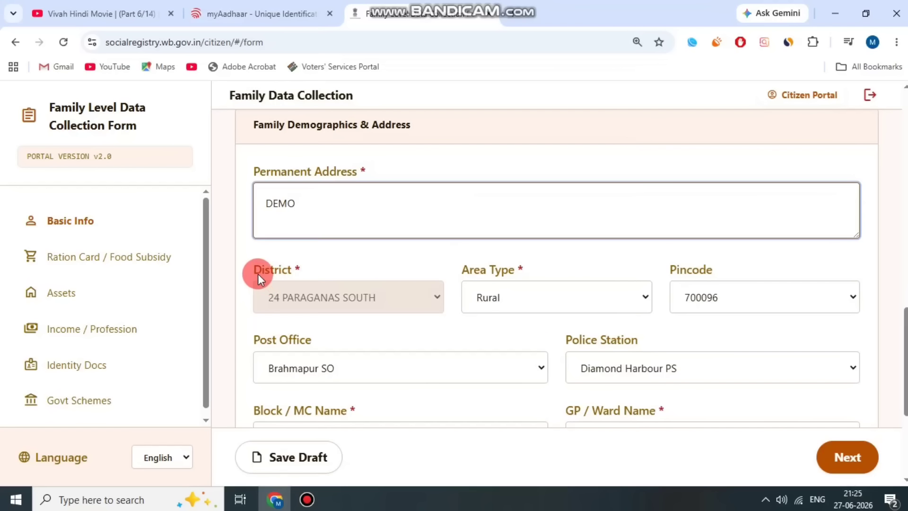
{"action": "left_click_drag", "start_coordinate": [259, 278], "coordinate": [478, 268]}
{"action": "left_click", "coordinate": [579, 299]}
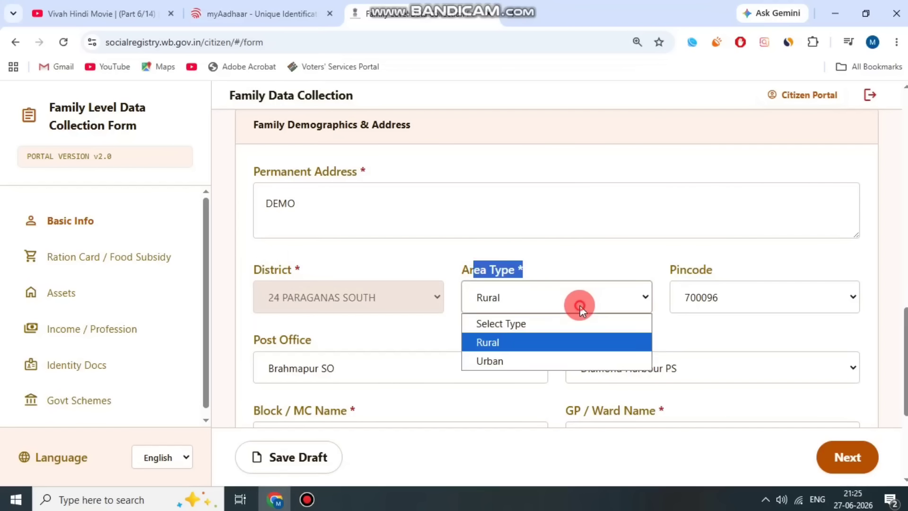
{"action": "left_click", "coordinate": [529, 346]}
{"action": "left_click", "coordinate": [563, 273]}
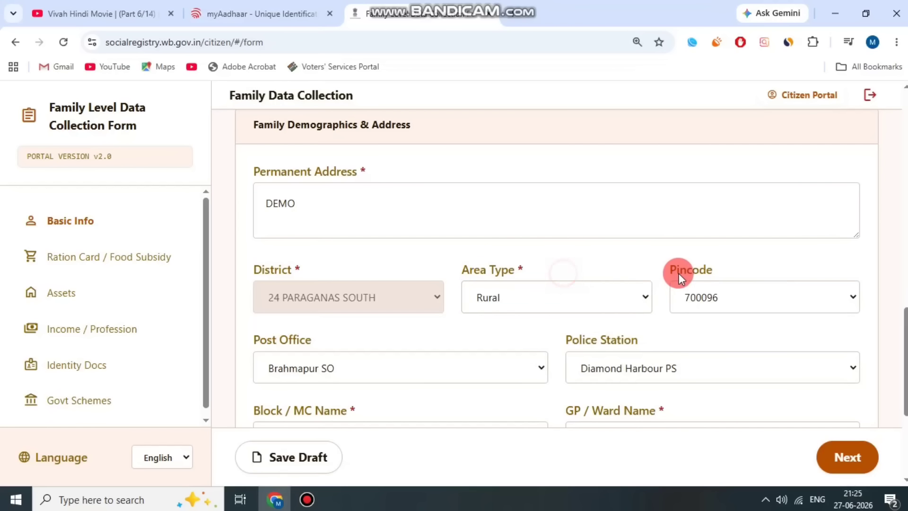
Set pincode 743332, post office Ramanandapur BO and police station Frezerganj Coastal PS.
{"action": "left_click", "coordinate": [765, 296]}
{"action": "scroll", "coordinate": [751, 162], "scroll_direction": "down", "scroll_amount": 5}
{"action": "left_click", "coordinate": [745, 186]}
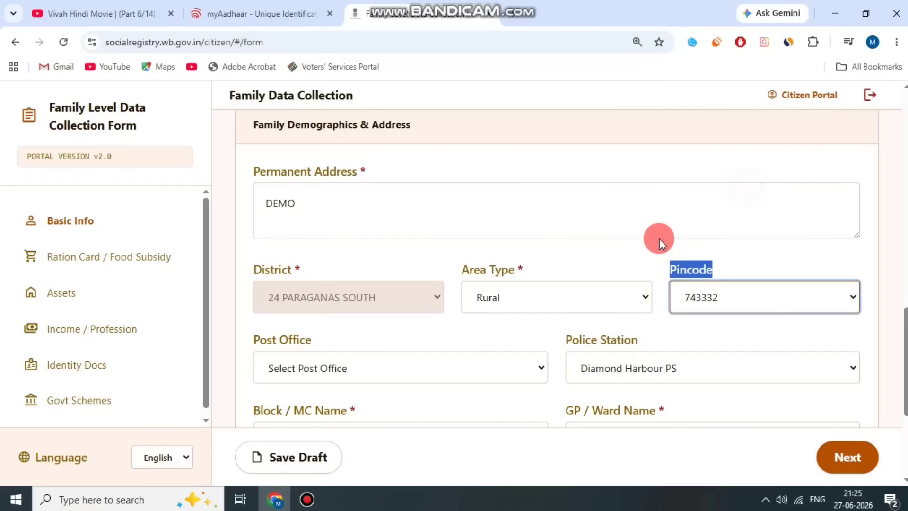
{"action": "left_click", "coordinate": [623, 254]}
{"action": "left_click", "coordinate": [352, 368]}
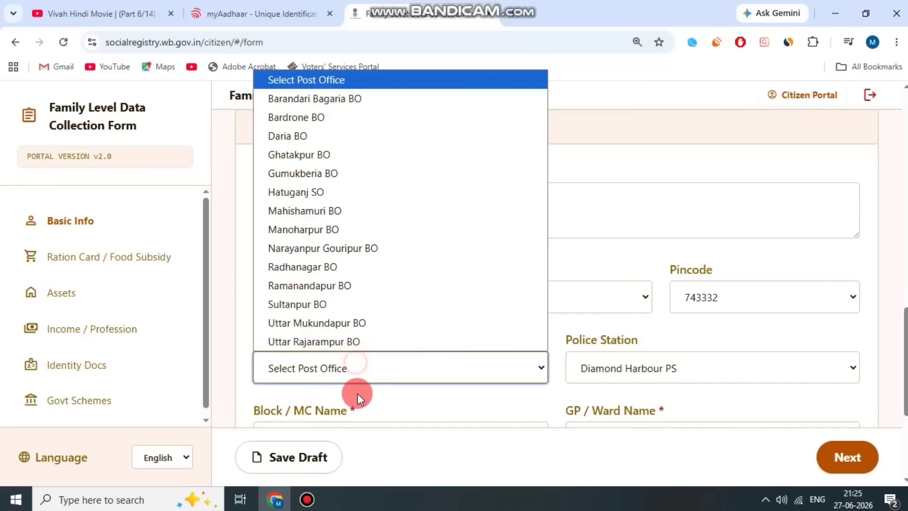
{"action": "left_click", "coordinate": [334, 286]}
{"action": "left_click", "coordinate": [520, 333]}
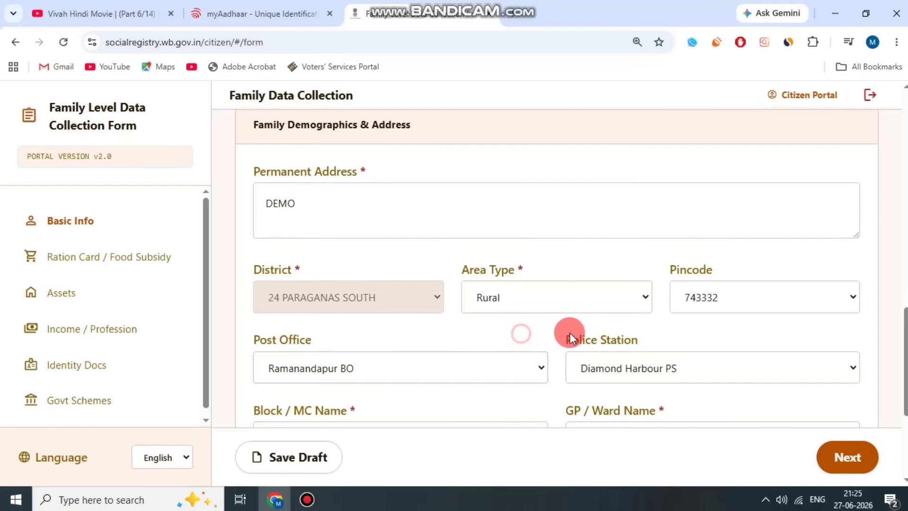
{"action": "left_click", "coordinate": [677, 360]}
{"action": "left_click", "coordinate": [641, 245]}
{"action": "scroll", "coordinate": [426, 331], "scroll_direction": "down", "scroll_amount": 3}
{"action": "left_click", "coordinate": [283, 276]}
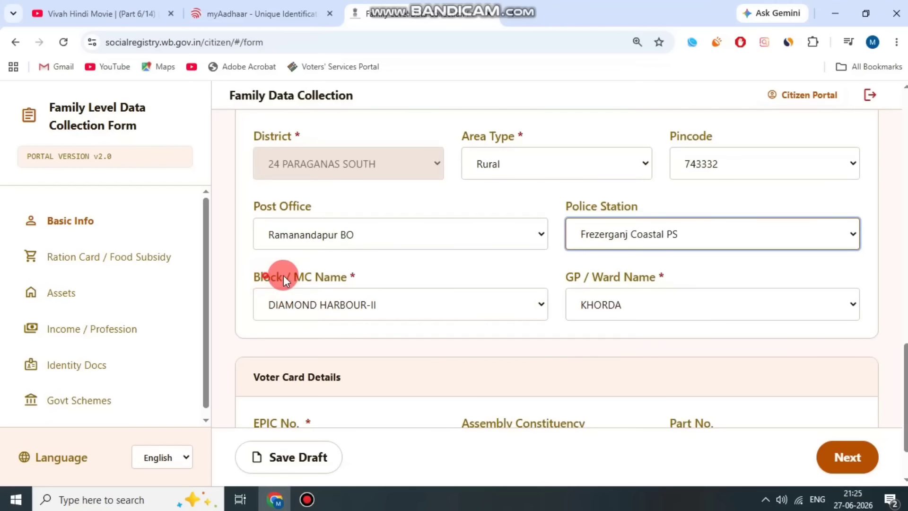
Choose block CANNING-II and GP / Ward TAMBULDAHA-I.
{"action": "left_click", "coordinate": [345, 308]}
{"action": "left_click", "coordinate": [364, 197]}
{"action": "left_click", "coordinate": [473, 272]}
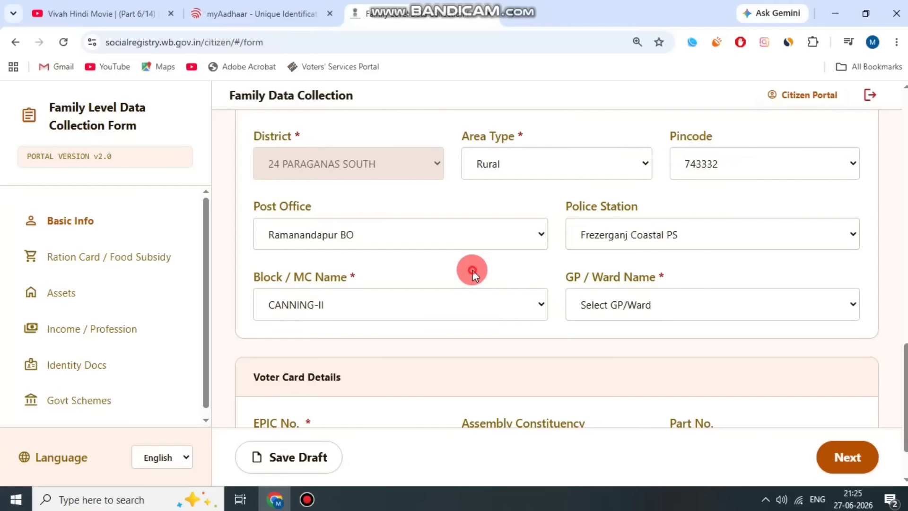
{"action": "left_click_drag", "start_coordinate": [553, 274], "coordinate": [718, 280]}
{"action": "left_click", "coordinate": [652, 308]}
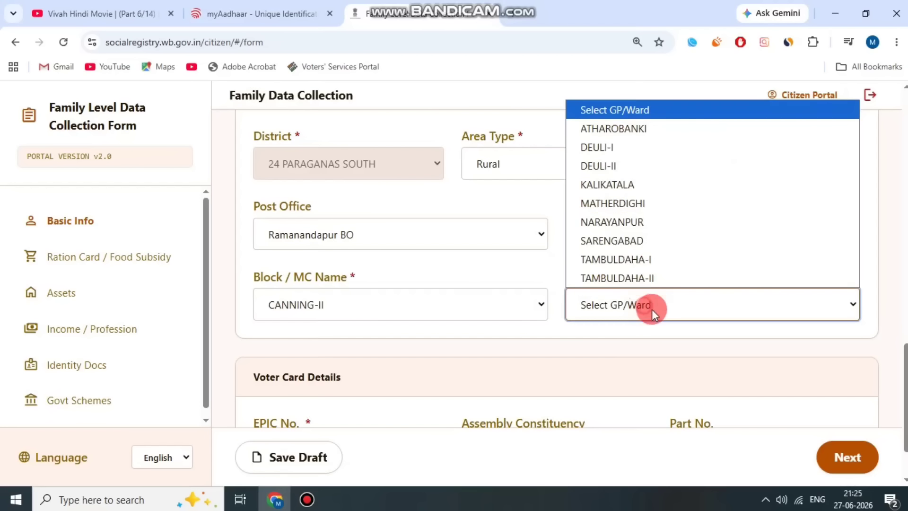
{"action": "left_click", "coordinate": [655, 260]}
{"action": "scroll", "coordinate": [623, 289], "scroll_direction": "down", "scroll_amount": 2}
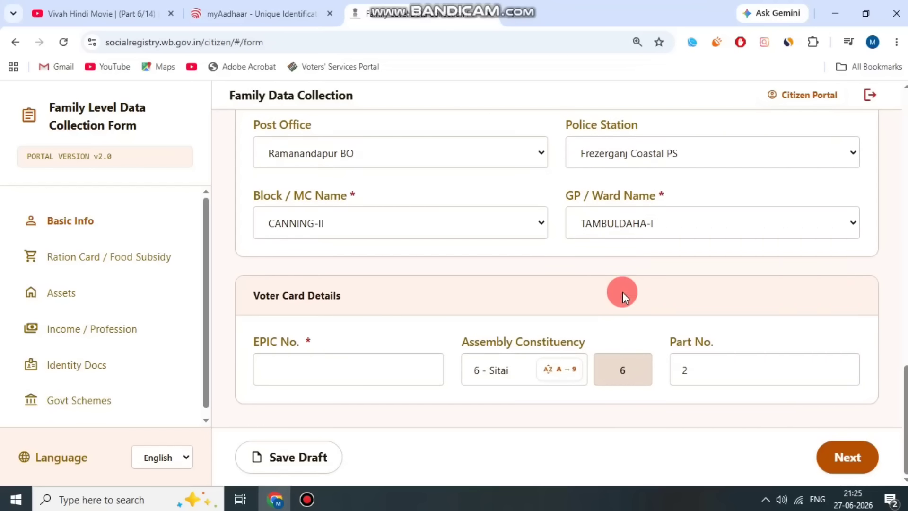
Finish entering the voter's EPIC number.
{"action": "left_click", "coordinate": [357, 297]}
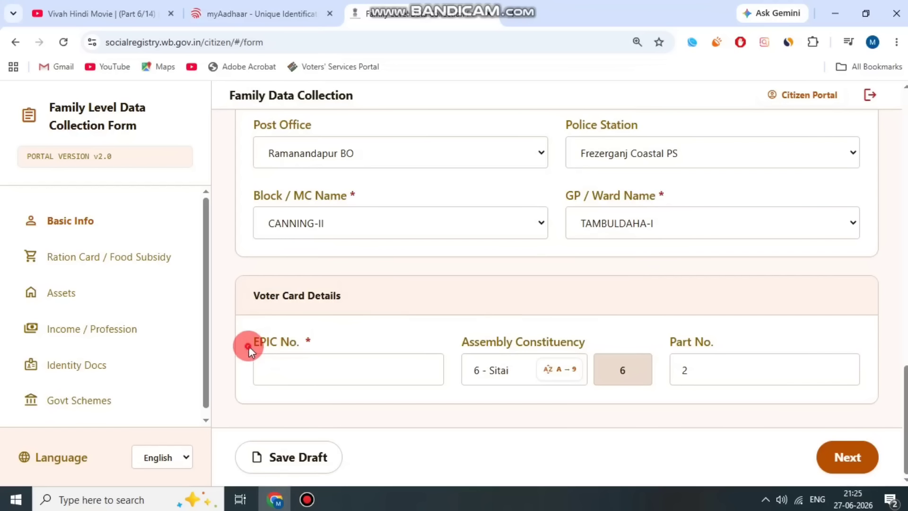
{"action": "left_click", "coordinate": [327, 364]}
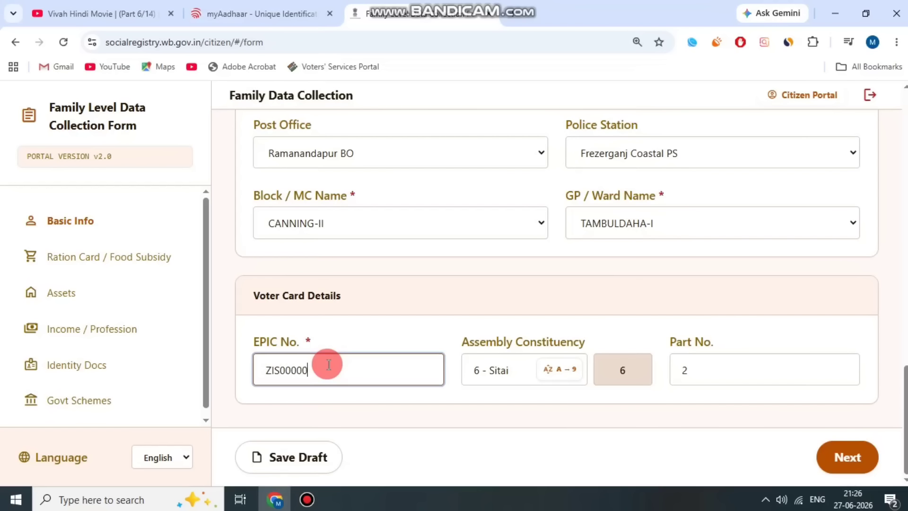
{"action": "type", "text": "00"}
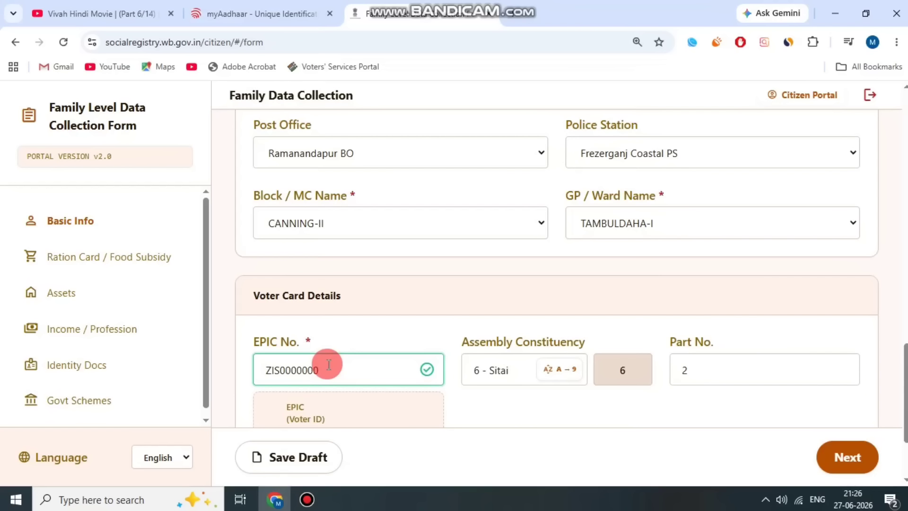
{"action": "scroll", "coordinate": [491, 339], "scroll_direction": "down", "scroll_amount": 3}
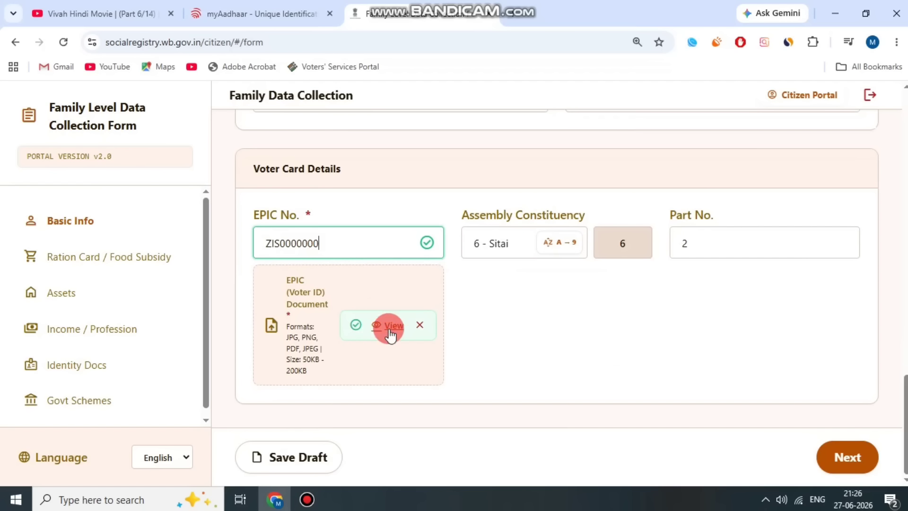
Remove the uploaded EPIC document and keep 6 - Sitai as the assembly constituency.
{"action": "left_click", "coordinate": [420, 327]}
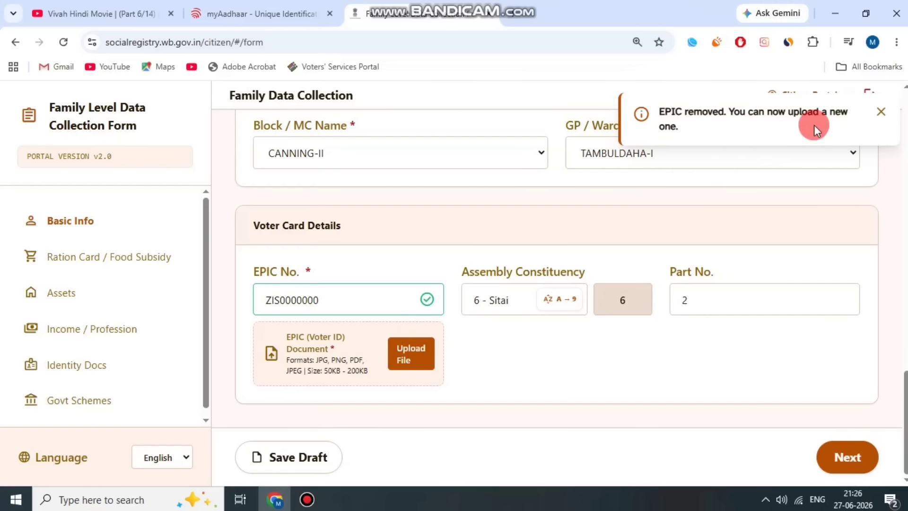
{"action": "left_click", "coordinate": [881, 112]}
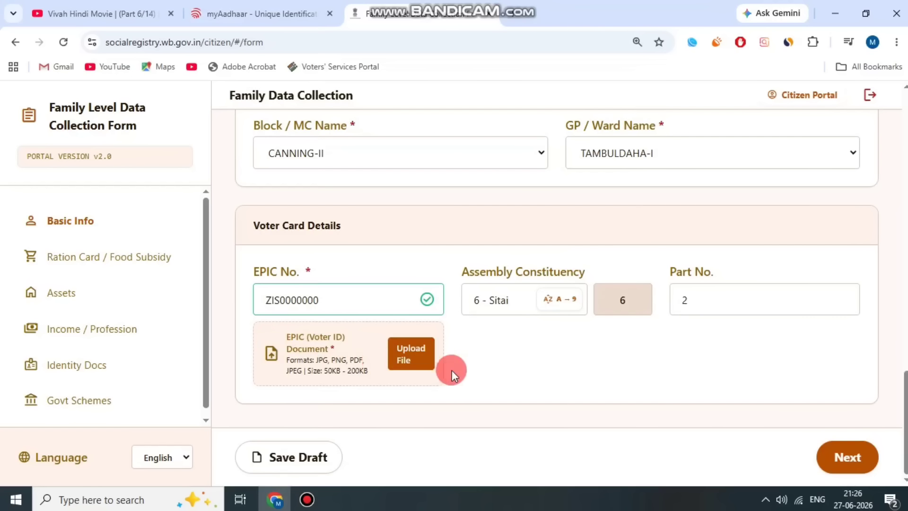
{"action": "left_click_drag", "start_coordinate": [467, 277], "coordinate": [567, 263]}
{"action": "left_click", "coordinate": [507, 300]}
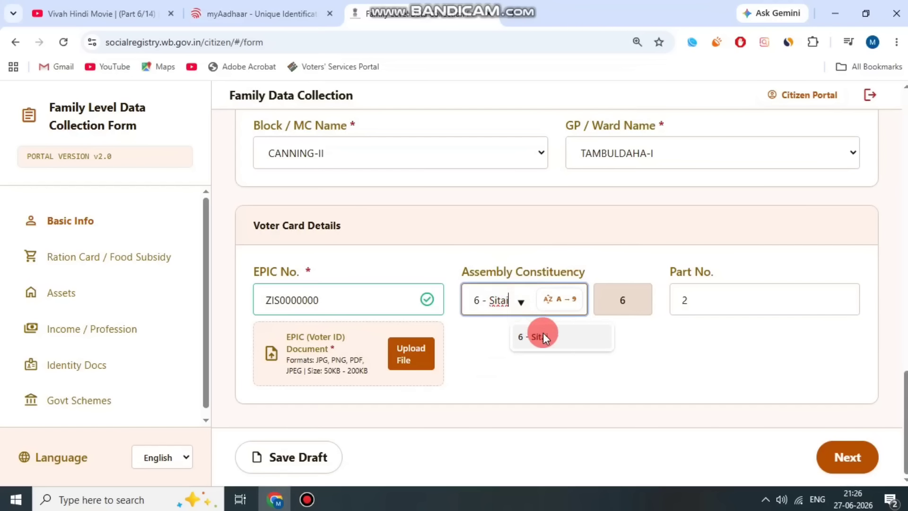
{"action": "left_click", "coordinate": [543, 336]}
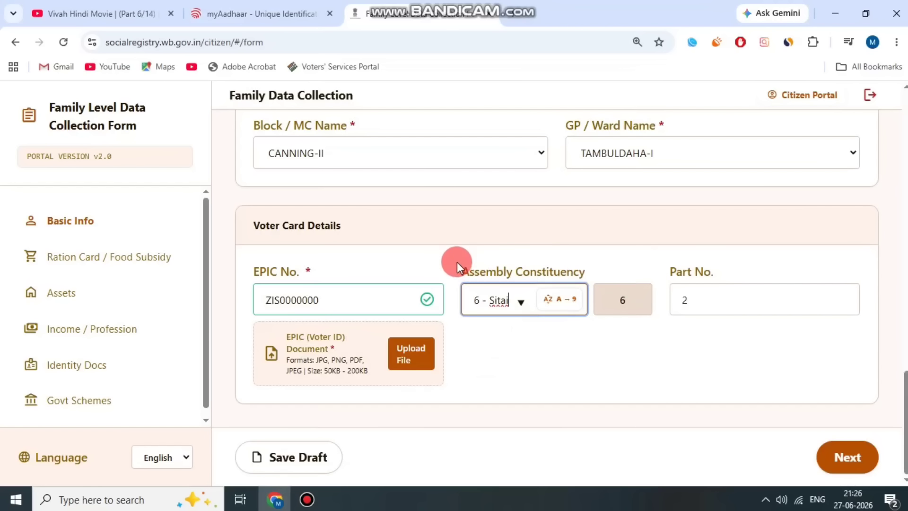
Confirm the Part 2 voter details and advance to Ration Card / Food Subsidy.
{"action": "left_click_drag", "start_coordinate": [457, 262], "coordinate": [566, 261]}
{"action": "left_click_drag", "start_coordinate": [669, 271], "coordinate": [719, 299]}
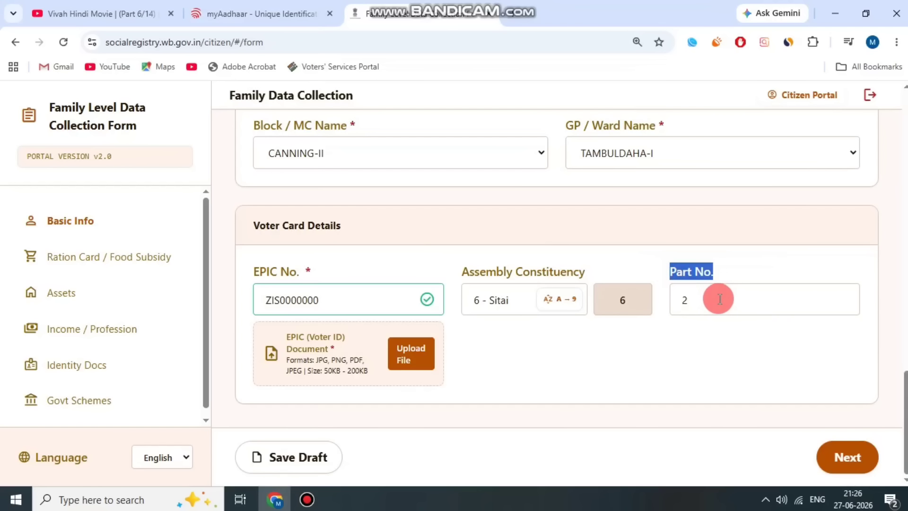
{"action": "left_click", "coordinate": [725, 358]}
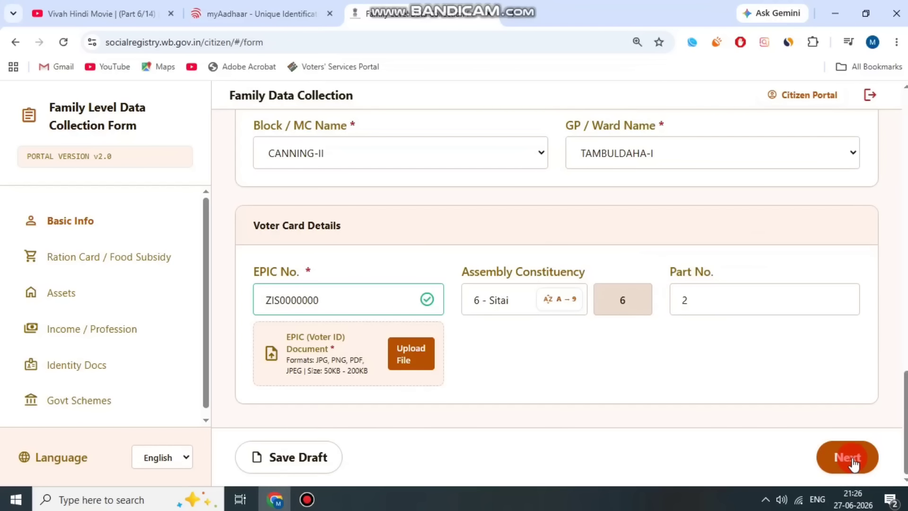
{"action": "left_click", "coordinate": [307, 499]}
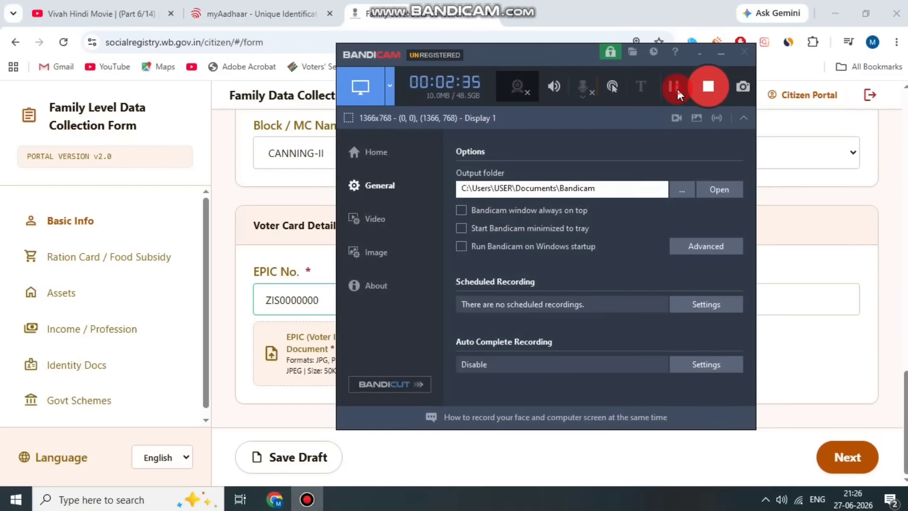
{"action": "left_click", "coordinate": [676, 88]}
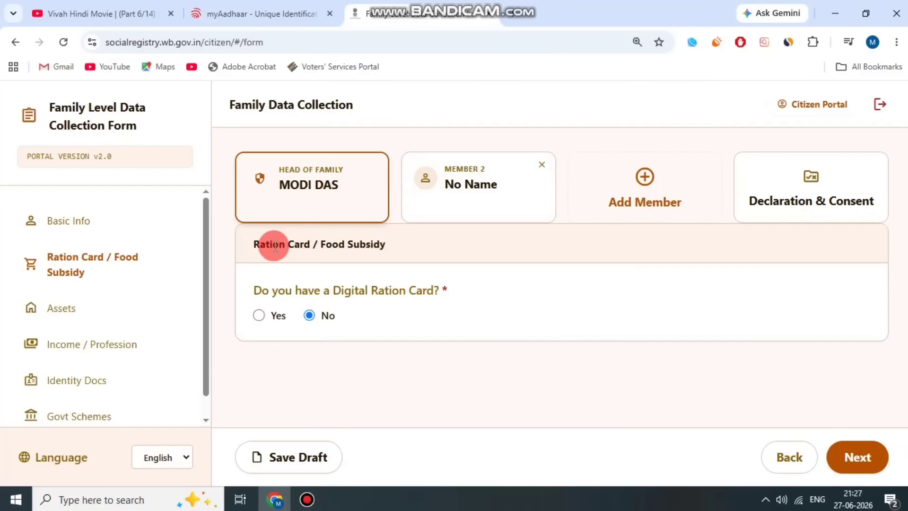
Answer Yes to having a Digital Ration Card and set the card type to AAY.
{"action": "left_click_drag", "start_coordinate": [251, 245], "coordinate": [376, 247]}
{"action": "left_click", "coordinate": [377, 246]}
{"action": "left_click_drag", "start_coordinate": [261, 286], "coordinate": [440, 287]}
{"action": "left_click", "coordinate": [450, 287]}
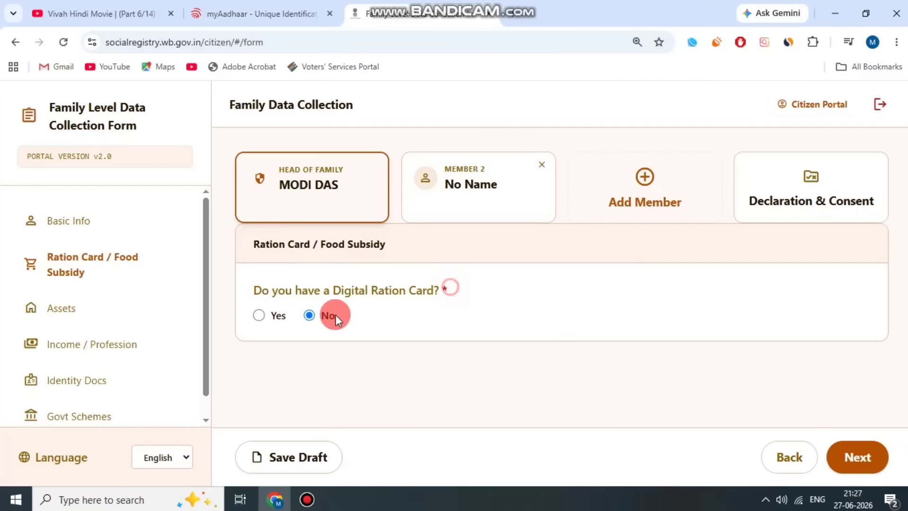
{"action": "left_click", "coordinate": [259, 317]}
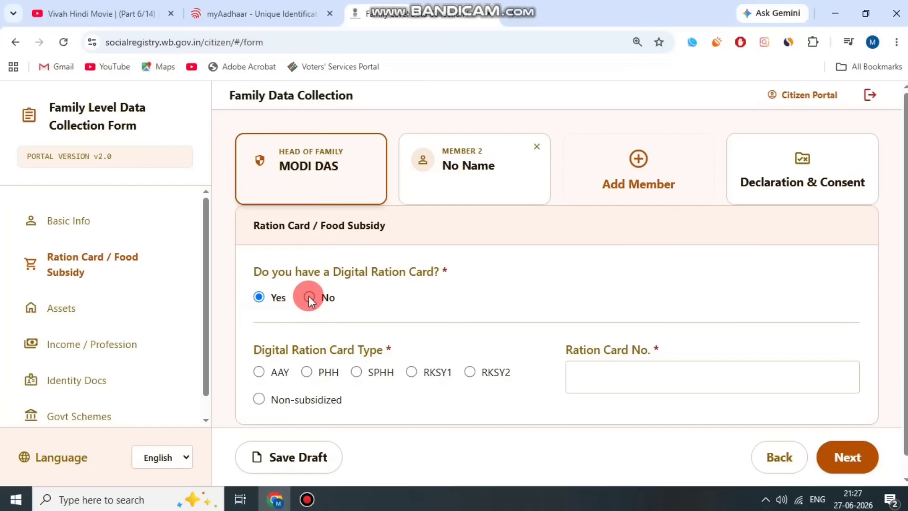
{"action": "left_click_drag", "start_coordinate": [286, 355], "coordinate": [385, 352]}
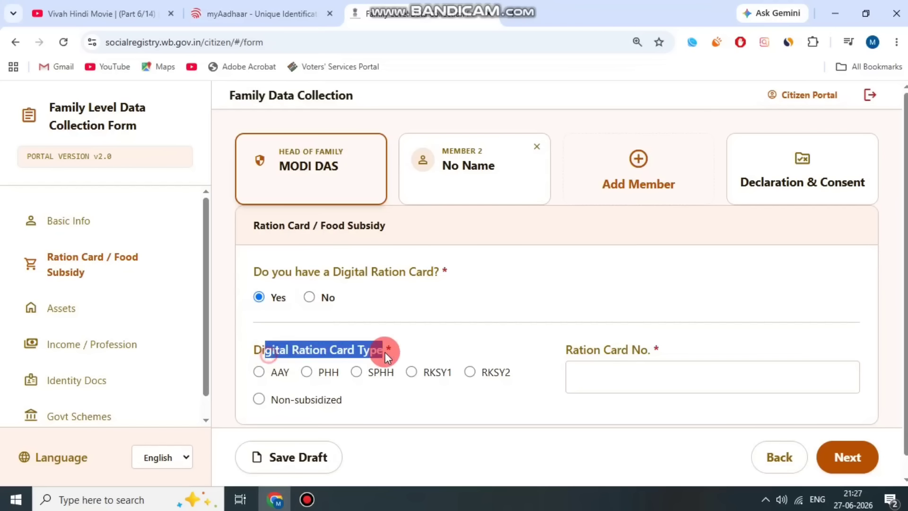
{"action": "left_click", "coordinate": [436, 371]}
{"action": "left_click", "coordinate": [282, 388]}
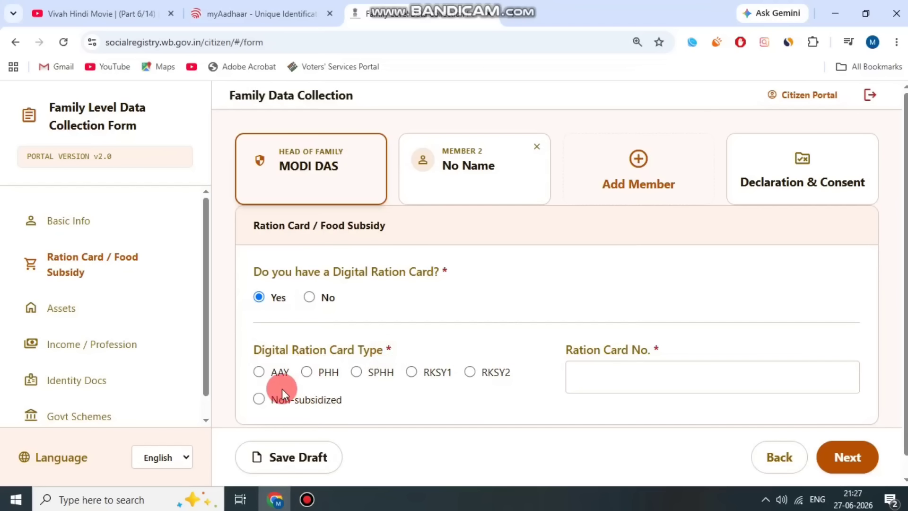
{"action": "left_click", "coordinate": [258, 370]}
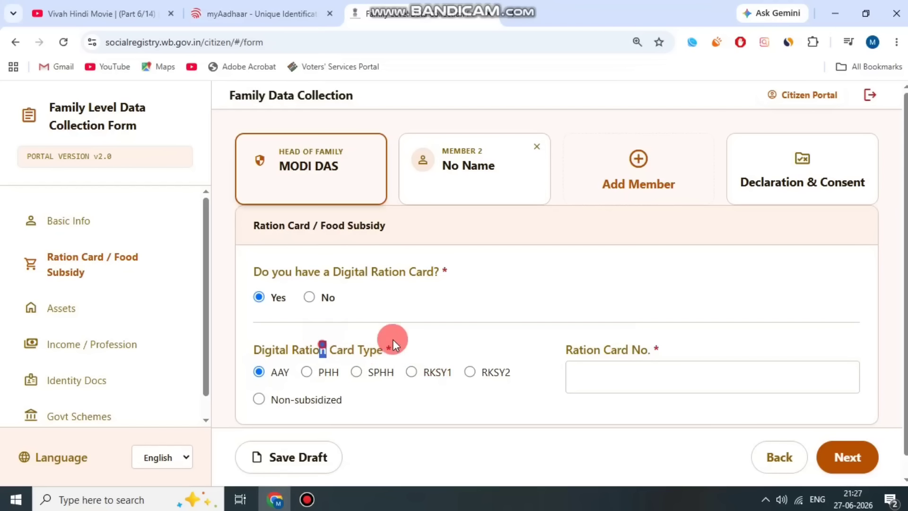
Enter the ration card number and continue to the Assets step.
{"action": "left_click", "coordinate": [622, 367]}
{"action": "left_click_drag", "start_coordinate": [566, 349], "coordinate": [677, 348]}
{"action": "left_click", "coordinate": [616, 370]}
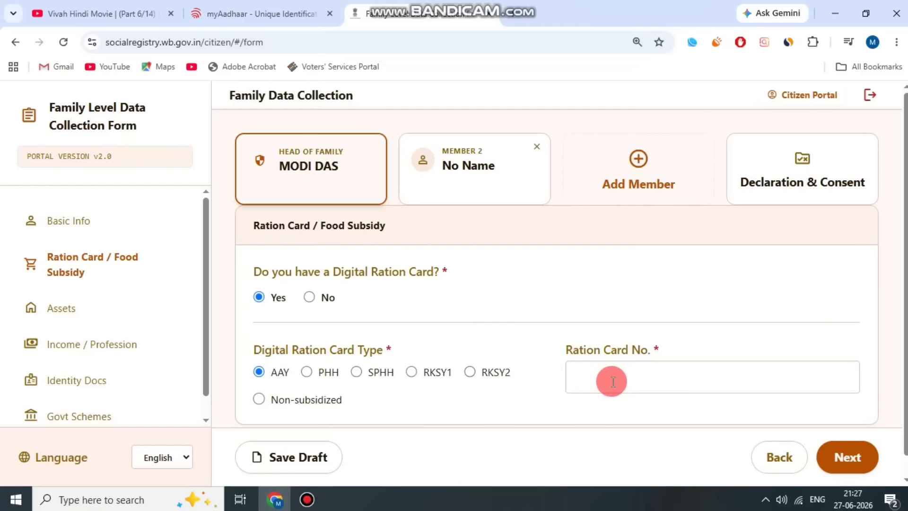
{"action": "left_click", "coordinate": [612, 381]}
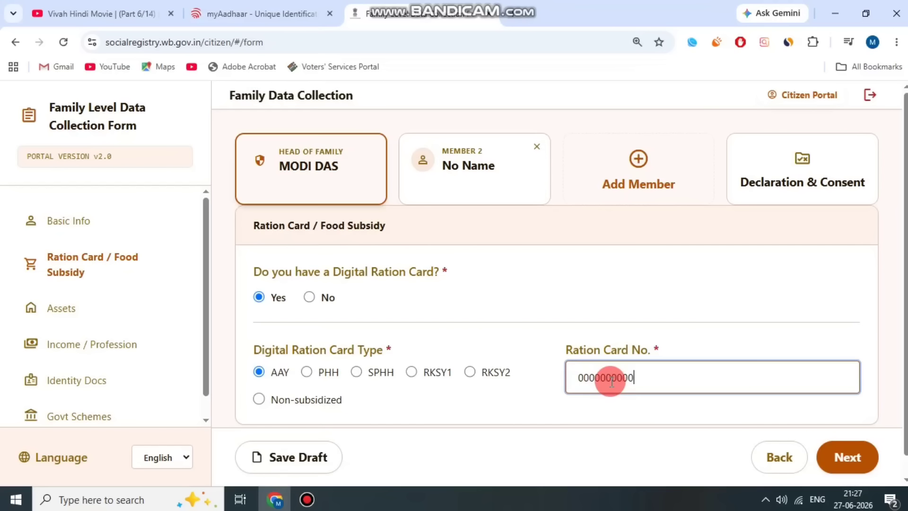
{"action": "left_click", "coordinate": [845, 455]}
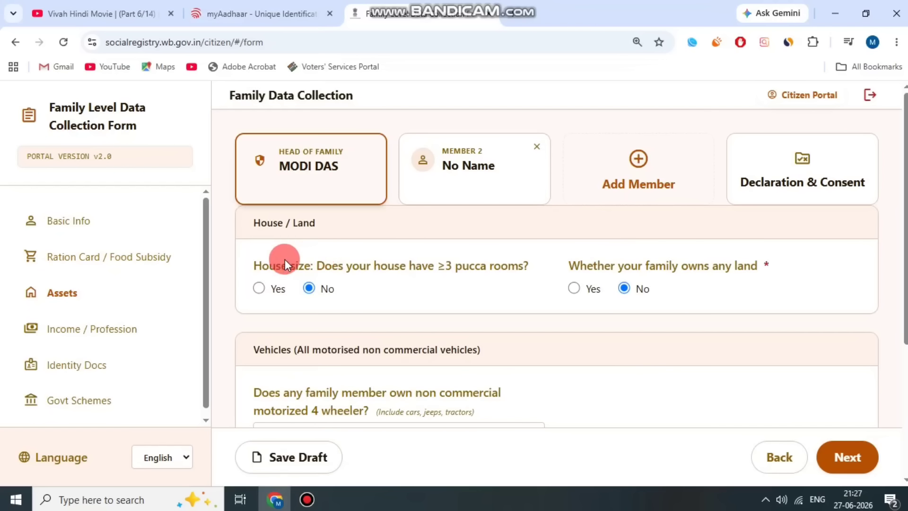
Answer Yes to the family having three or more pucca rooms.
{"action": "left_click", "coordinate": [385, 259]}
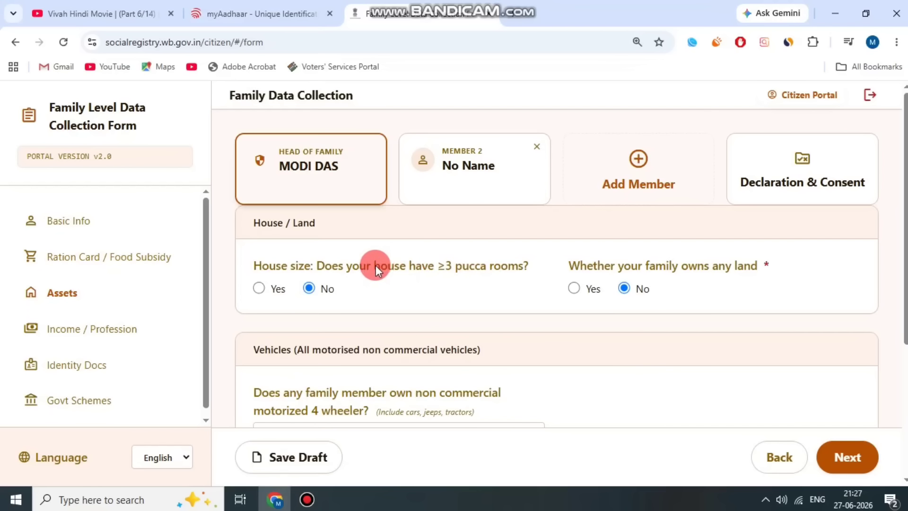
{"action": "left_click", "coordinate": [259, 288]}
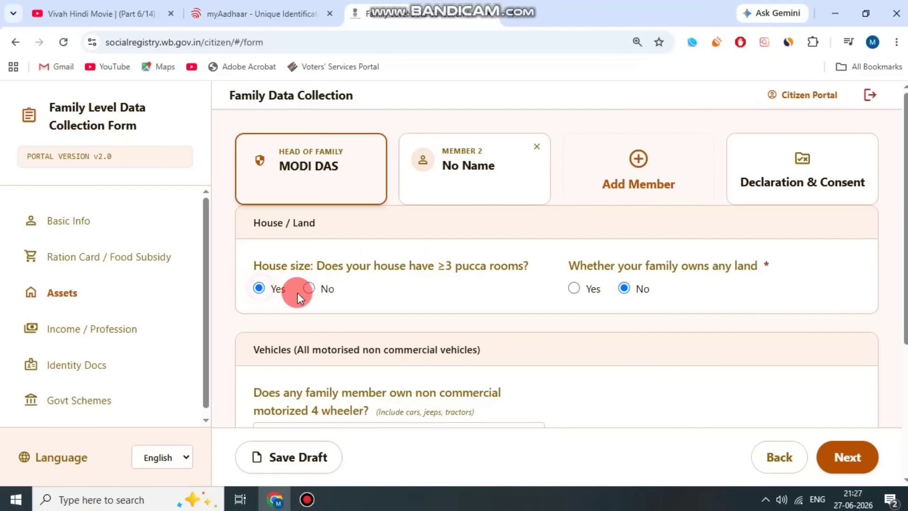
{"action": "left_click", "coordinate": [310, 287]}
{"action": "left_click", "coordinate": [260, 287]}
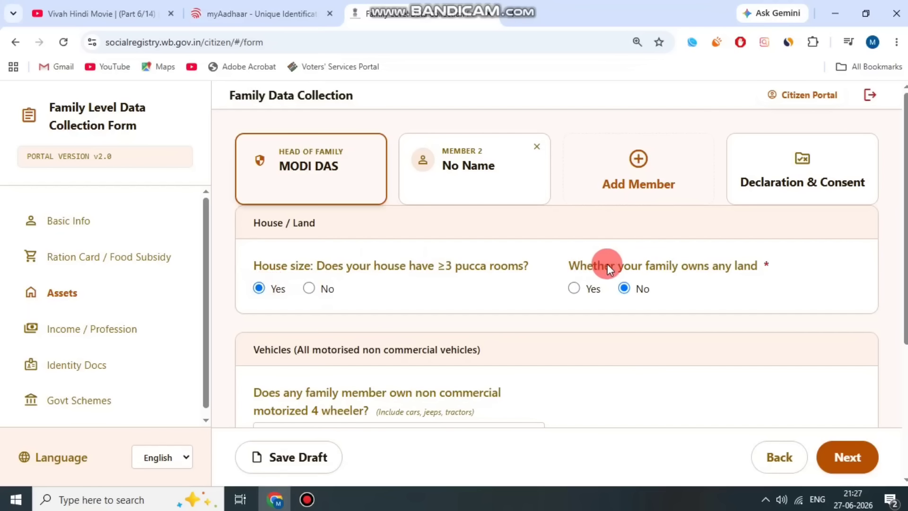
Record that the family owns land, with a landholding of 36 decimals.
{"action": "left_click_drag", "start_coordinate": [608, 264], "coordinate": [738, 264]}
{"action": "left_click", "coordinate": [703, 271]}
{"action": "left_click", "coordinate": [580, 289]}
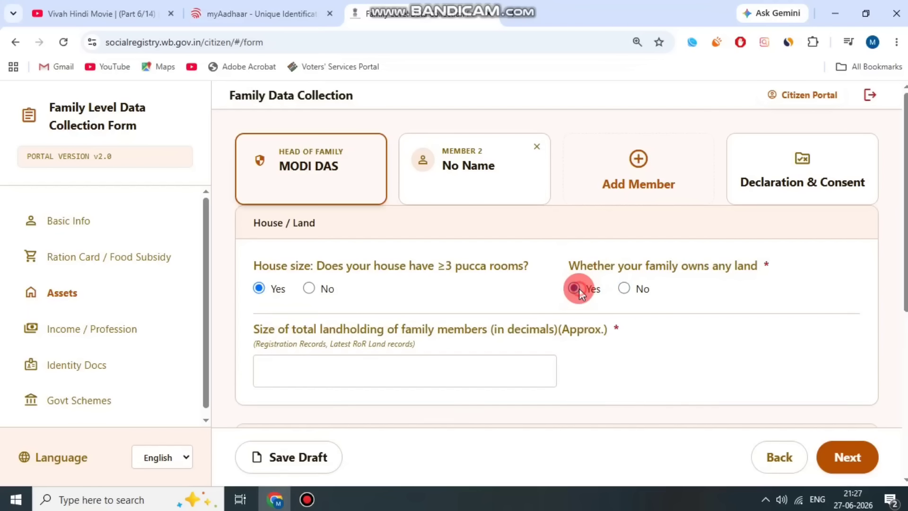
{"action": "left_click_drag", "start_coordinate": [396, 330], "coordinate": [553, 330]}
{"action": "left_click", "coordinate": [611, 334]}
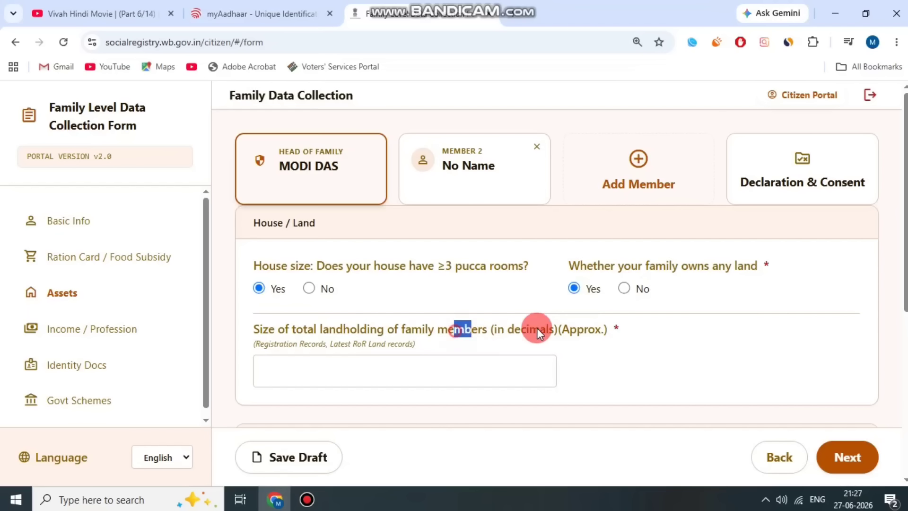
{"action": "left_click_drag", "start_coordinate": [537, 328], "coordinate": [594, 333]}
{"action": "left_click", "coordinate": [397, 371]}
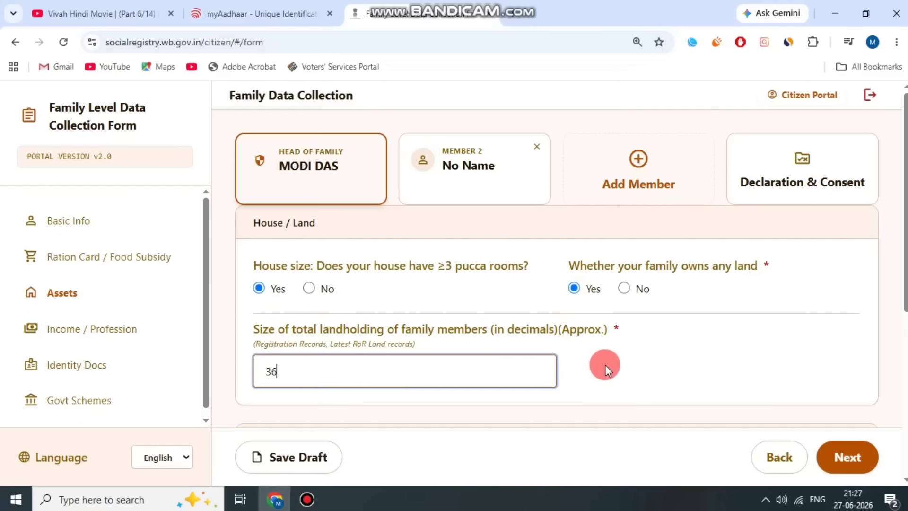
{"action": "left_click", "coordinate": [307, 499]}
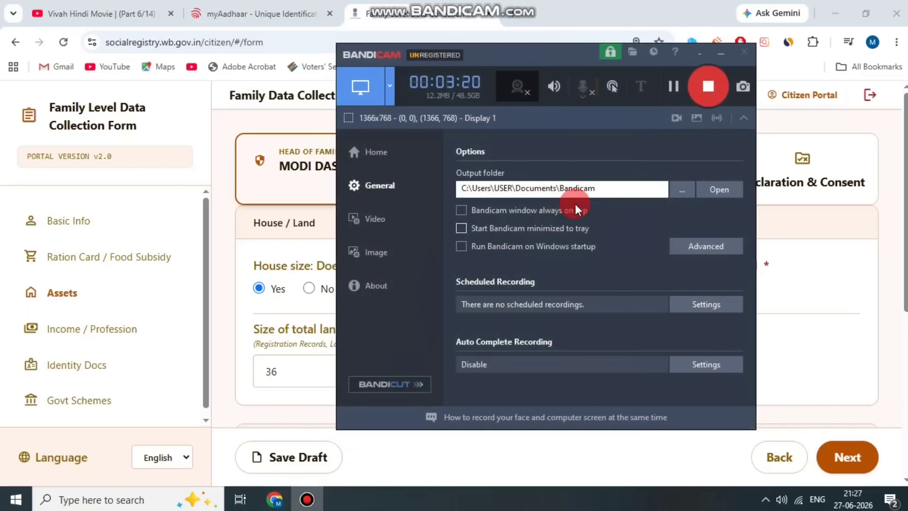
{"action": "left_click", "coordinate": [667, 89]}
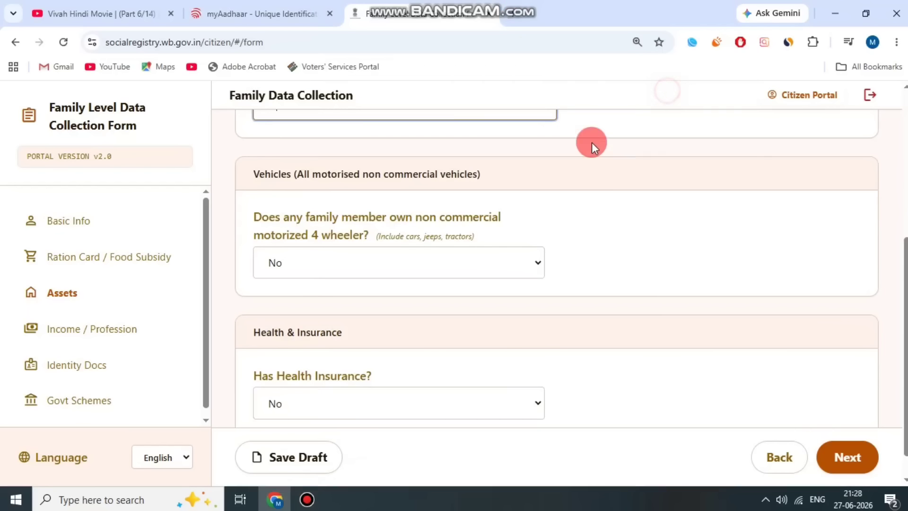
Answer Yes to owning a four-wheeler, revealing the Number of Vehicles field.
{"action": "scroll", "coordinate": [576, 182], "scroll_direction": "up", "scroll_amount": 1}
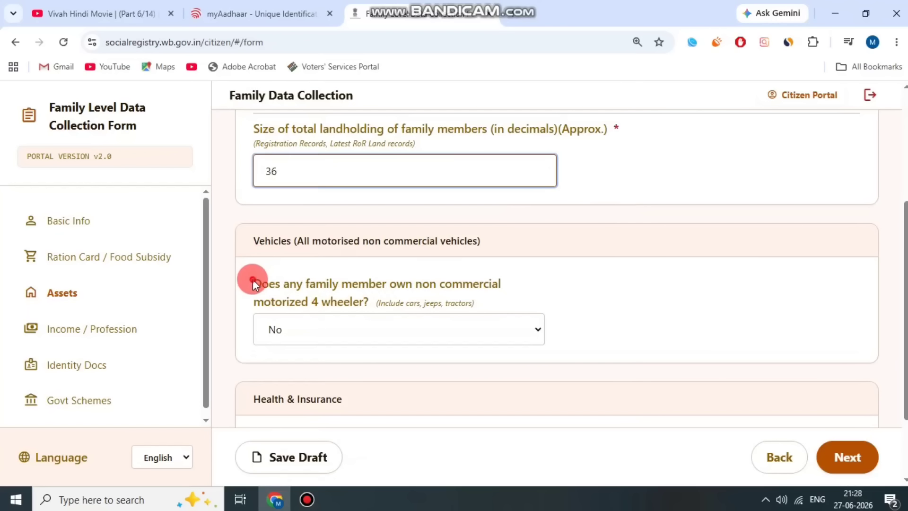
{"action": "left_click_drag", "start_coordinate": [253, 284], "coordinate": [354, 302]}
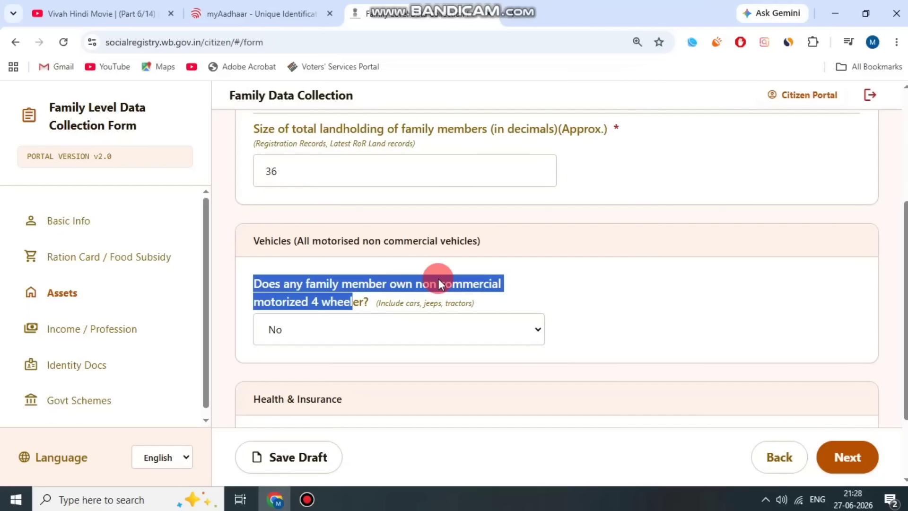
{"action": "scroll", "coordinate": [438, 279], "scroll_direction": "down", "scroll_amount": 1}
{"action": "left_click", "coordinate": [340, 264]}
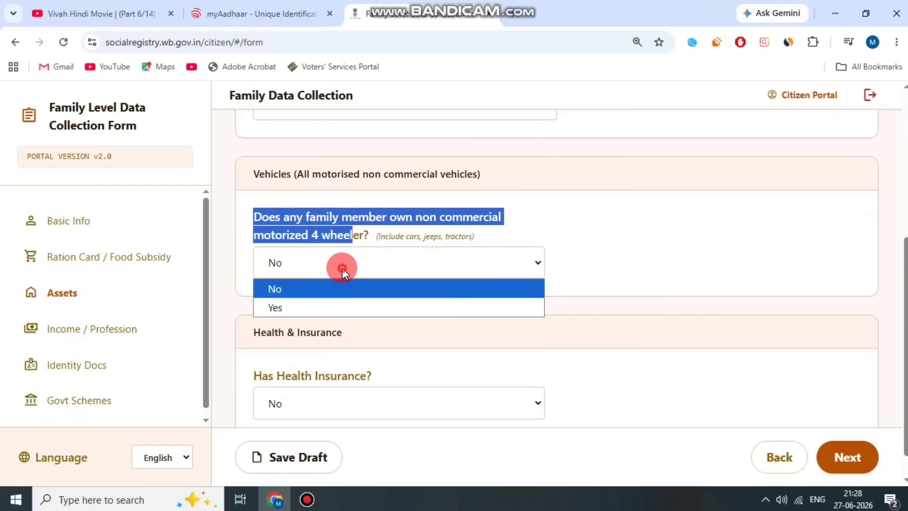
{"action": "left_click", "coordinate": [332, 305]}
{"action": "left_click", "coordinate": [562, 240]}
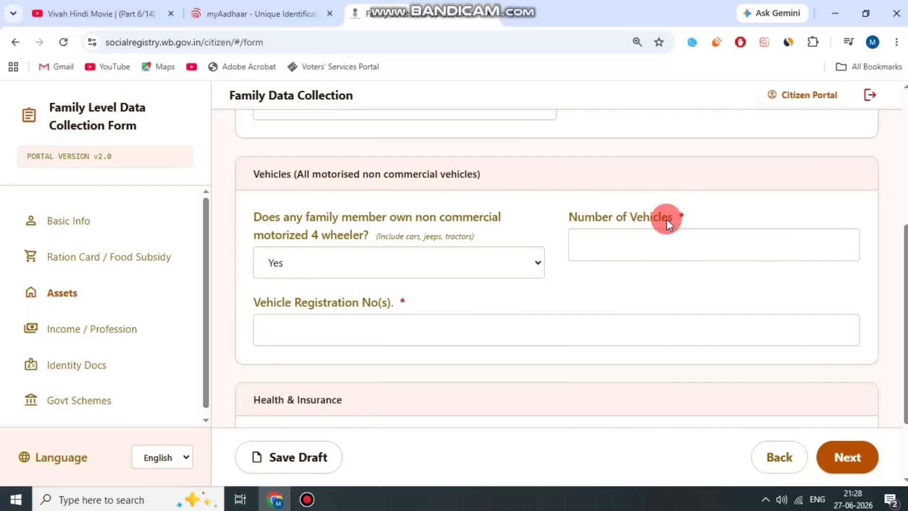
{"action": "left_click_drag", "start_coordinate": [578, 219], "coordinate": [608, 243]}
{"action": "left_click", "coordinate": [613, 245]}
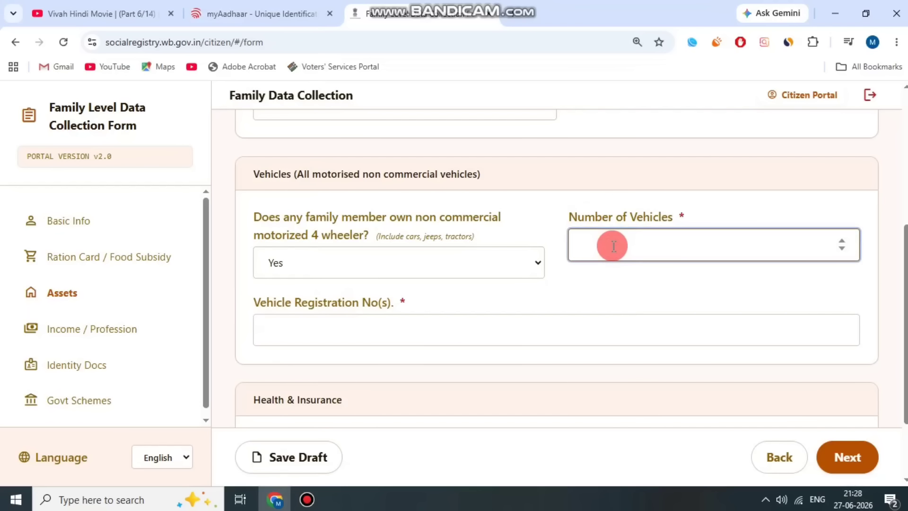
{"action": "left_click", "coordinate": [423, 296]}
{"action": "scroll", "coordinate": [421, 294], "scroll_direction": "down", "scroll_amount": 2}
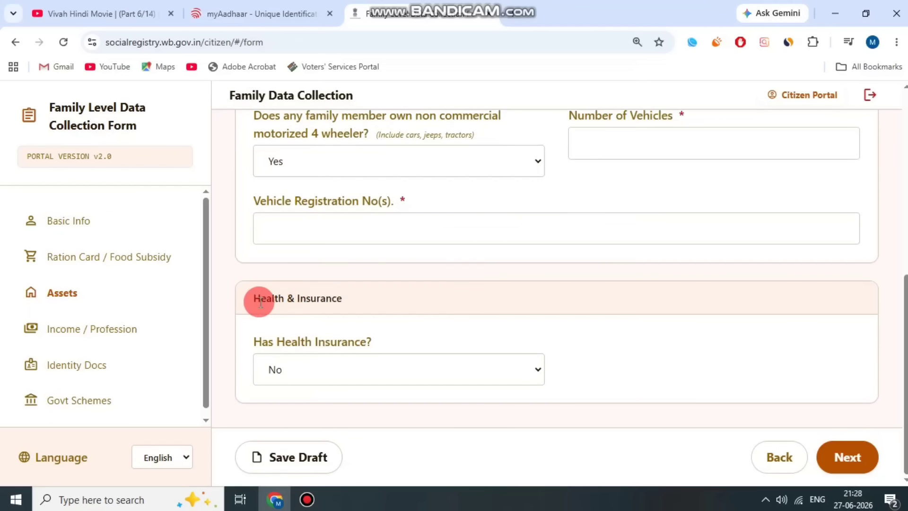
Answer Yes to health insurance with Government as the insurance type.
{"action": "left_click_drag", "start_coordinate": [260, 303], "coordinate": [330, 296]}
{"action": "left_click_drag", "start_coordinate": [259, 339], "coordinate": [452, 345]}
{"action": "left_click", "coordinate": [407, 380]}
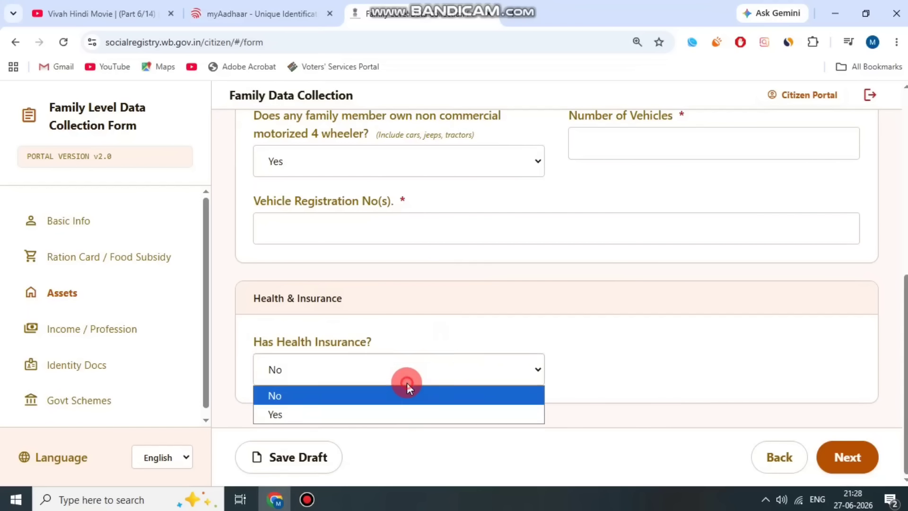
{"action": "left_click", "coordinate": [350, 415]}
{"action": "scroll", "coordinate": [520, 342], "scroll_direction": "down", "scroll_amount": 2}
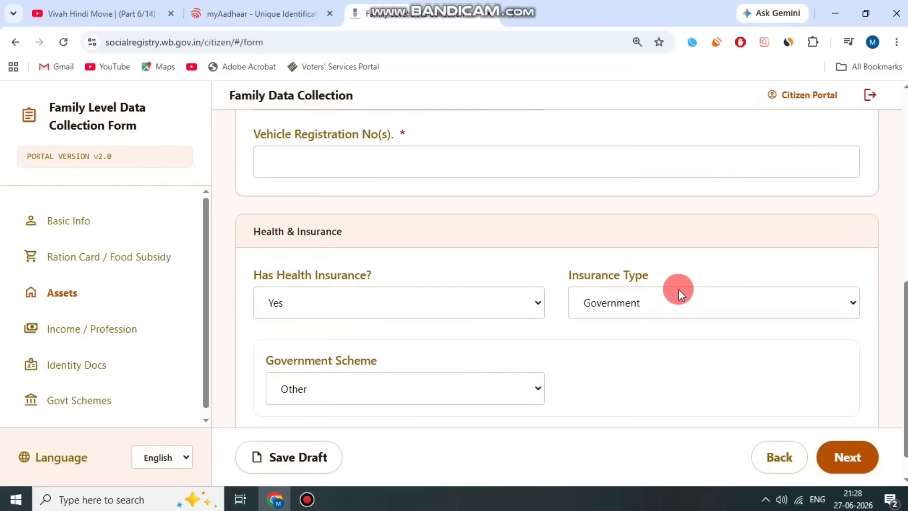
{"action": "left_click_drag", "start_coordinate": [650, 276], "coordinate": [651, 277]}
{"action": "left_click", "coordinate": [643, 304]}
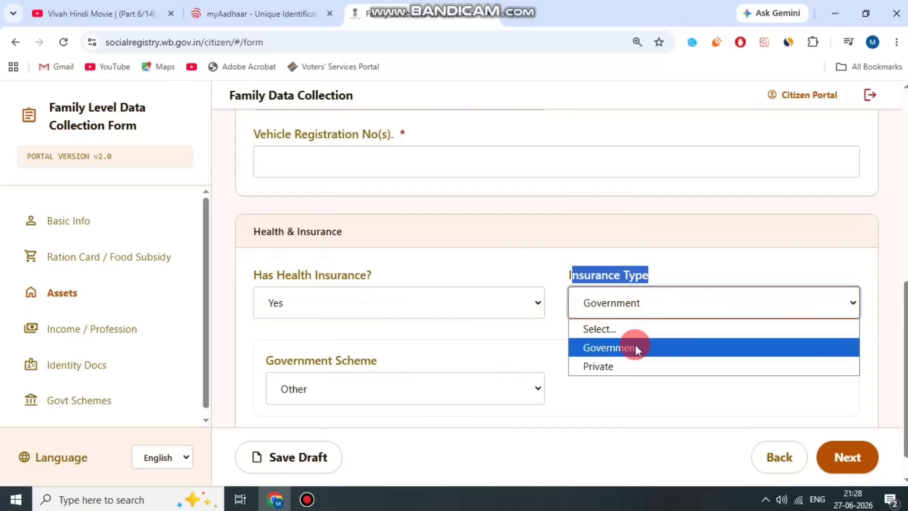
{"action": "left_click", "coordinate": [634, 345]}
{"action": "left_click", "coordinate": [548, 350]}
Choose Swasthya Sathi as the government scheme and advance to Income / Profession.
{"action": "left_click_drag", "start_coordinate": [391, 357], "coordinate": [270, 361]}
{"action": "left_click", "coordinate": [367, 382]}
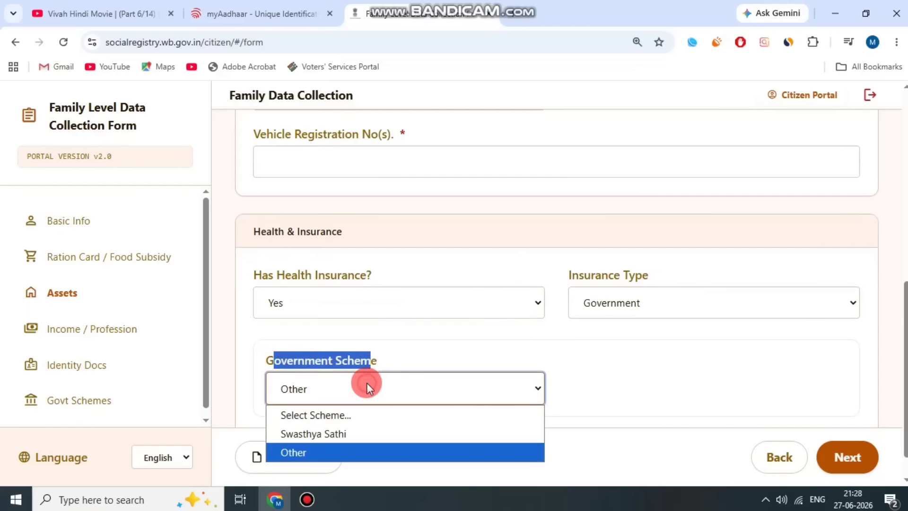
{"action": "left_click", "coordinate": [345, 432]}
{"action": "left_click", "coordinate": [588, 360]}
{"action": "scroll", "coordinate": [588, 360], "scroll_direction": "down", "scroll_amount": 1}
{"action": "left_click_drag", "start_coordinate": [563, 320], "coordinate": [713, 319]}
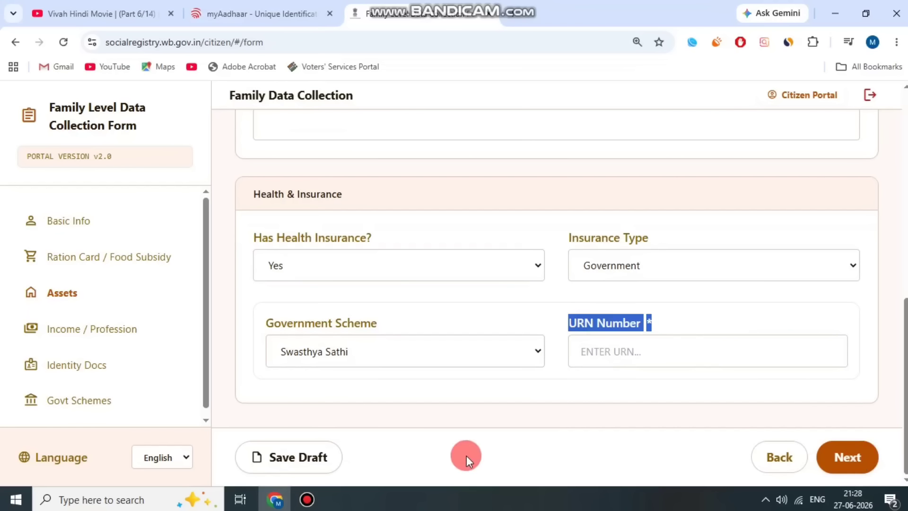
{"action": "left_click", "coordinate": [308, 499]}
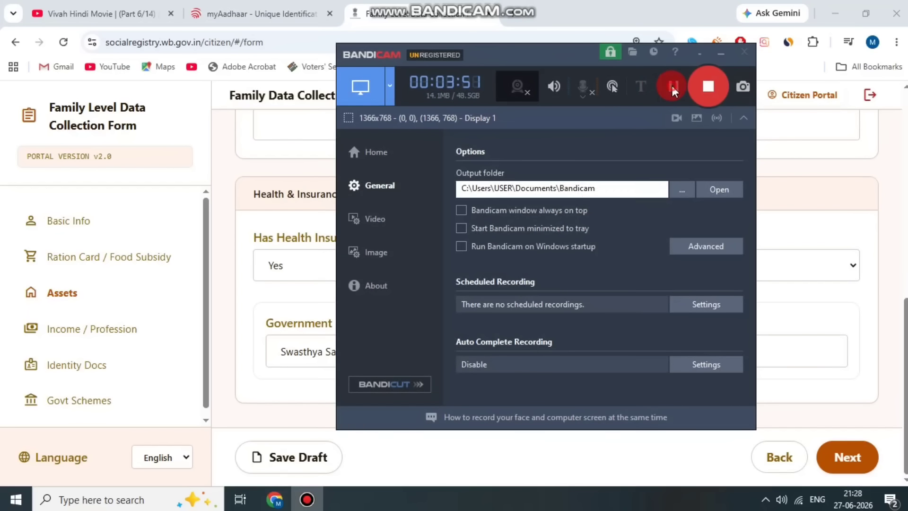
{"action": "left_click", "coordinate": [672, 85]}
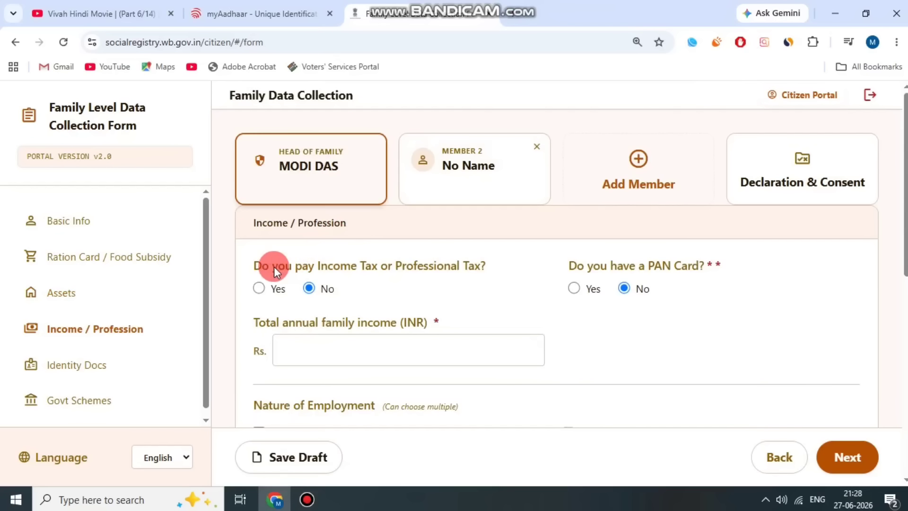
{"action": "left_click_drag", "start_coordinate": [263, 266], "coordinate": [490, 265]}
{"action": "left_click", "coordinate": [337, 276]}
Keep income tax payment at No and answer Yes to having a PAN card.
{"action": "left_click", "coordinate": [259, 289]}
{"action": "left_click", "coordinate": [309, 289]}
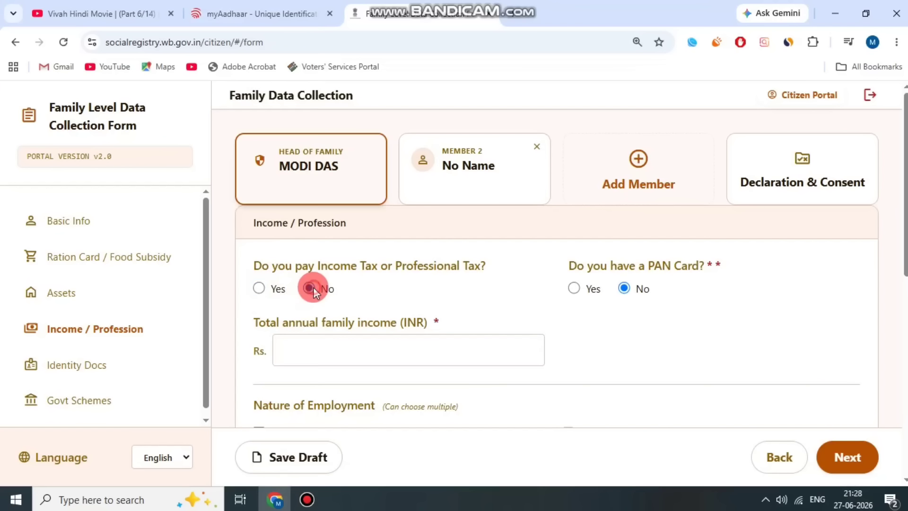
{"action": "left_click_drag", "start_coordinate": [561, 272], "coordinate": [749, 264]}
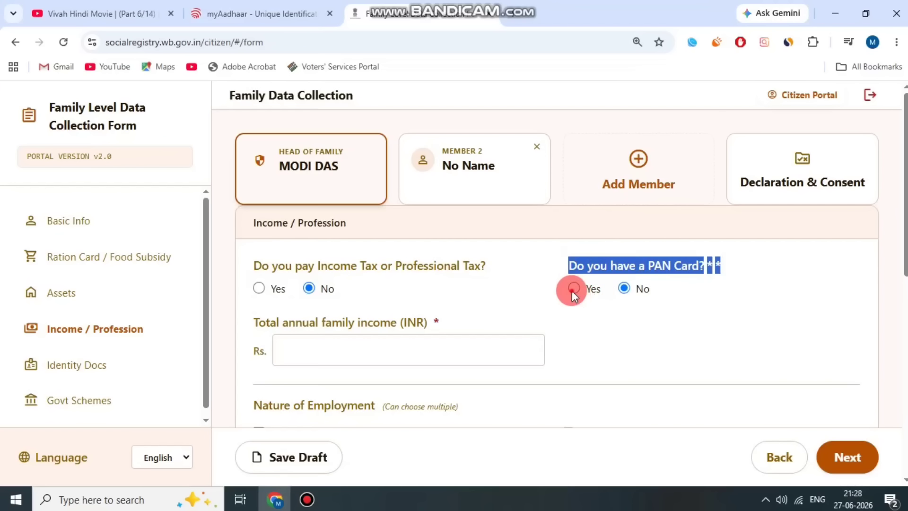
{"action": "left_click", "coordinate": [591, 289]}
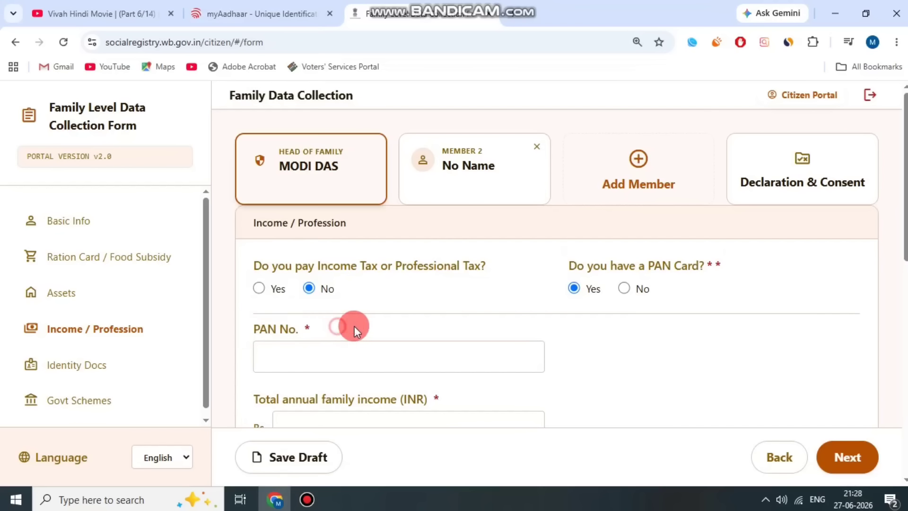
Enter 720000 as the total annual family income.
{"action": "scroll", "coordinate": [359, 325], "scroll_direction": "down", "scroll_amount": 1}
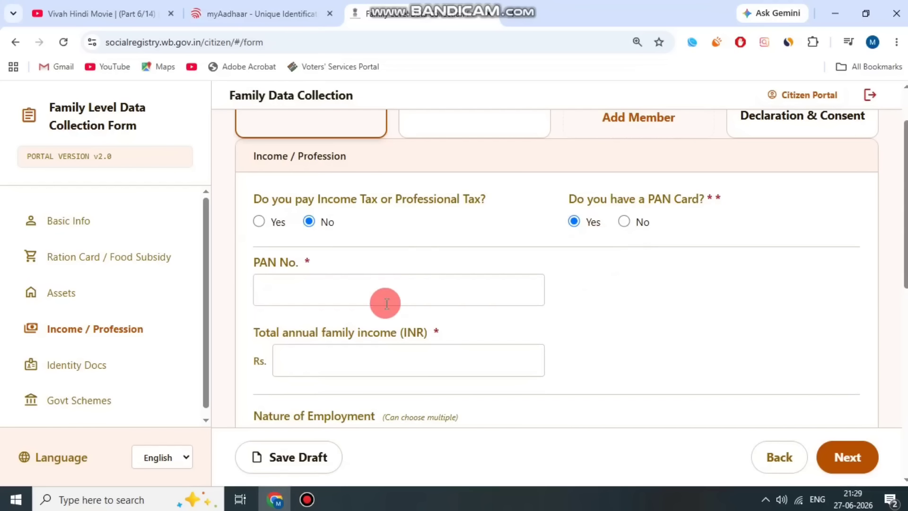
{"action": "scroll", "coordinate": [385, 302], "scroll_direction": "down", "scroll_amount": 2}
{"action": "left_click_drag", "start_coordinate": [266, 202], "coordinate": [409, 200]}
{"action": "left_click", "coordinate": [409, 200]}
{"action": "left_click", "coordinate": [383, 228]}
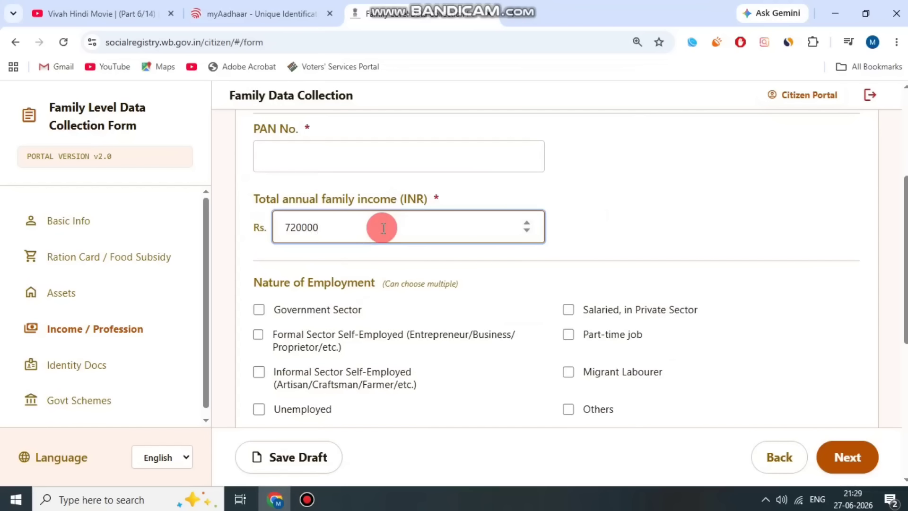
{"action": "left_click_drag", "start_coordinate": [338, 198], "coordinate": [437, 203]}
{"action": "left_click", "coordinate": [439, 198]}
{"action": "scroll", "coordinate": [493, 280], "scroll_direction": "down", "scroll_amount": 2}
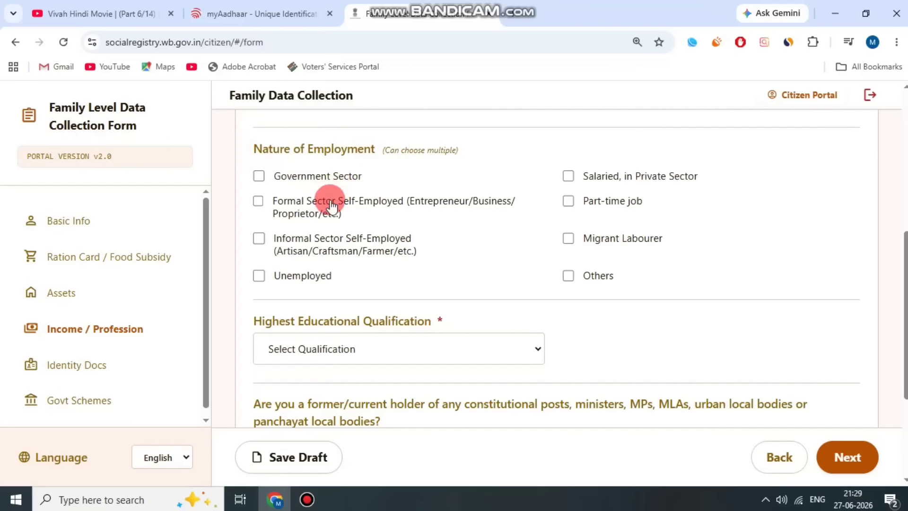
Mark Formal Sector Self-Employed and choose 12th/Uchcha Madhyamik as highest qualification.
{"action": "left_click", "coordinate": [258, 201]}
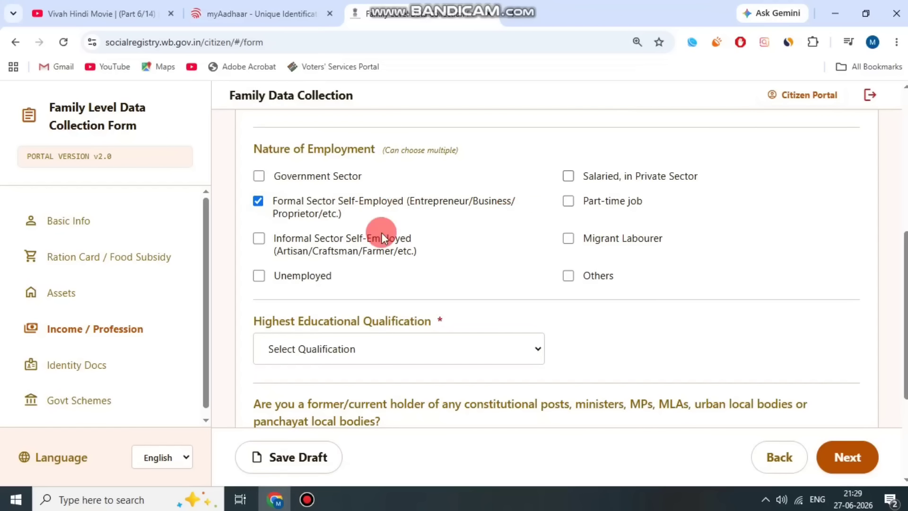
{"action": "left_click_drag", "start_coordinate": [308, 321], "coordinate": [446, 321]}
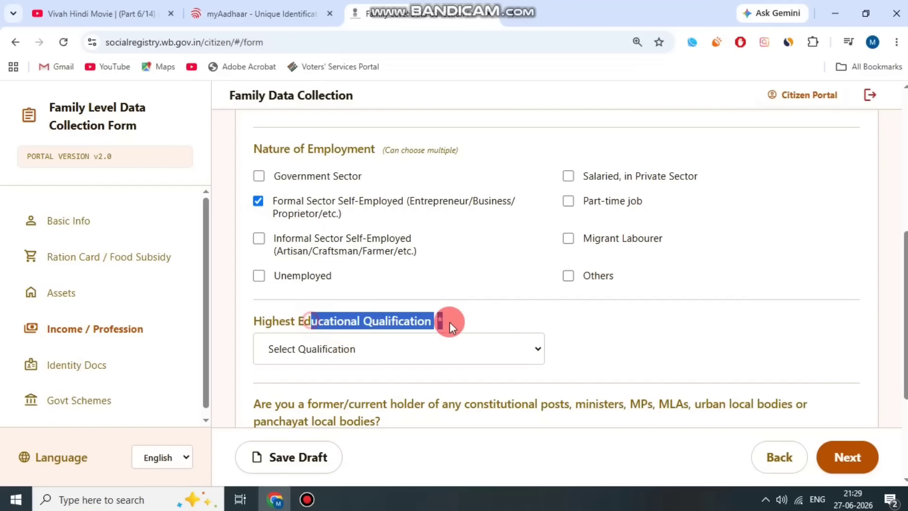
{"action": "left_click", "coordinate": [435, 348]}
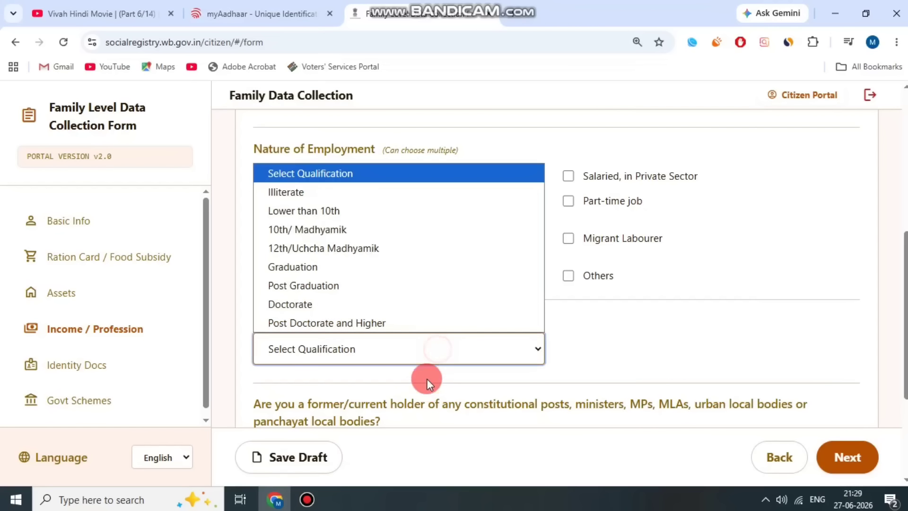
{"action": "left_click", "coordinate": [372, 245]}
{"action": "left_click", "coordinate": [642, 330]}
Keep No for holding a constitutional post.
{"action": "scroll", "coordinate": [492, 321], "scroll_direction": "down", "scroll_amount": 3}
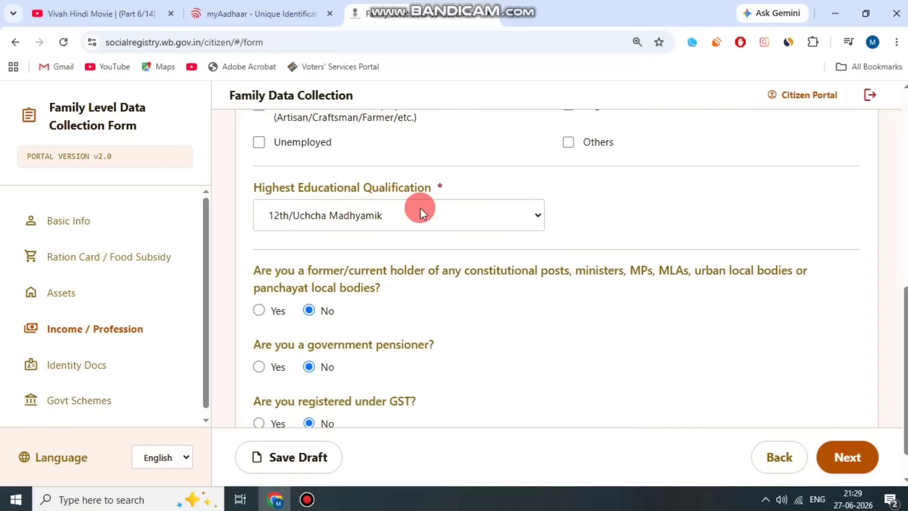
{"action": "scroll", "coordinate": [347, 256], "scroll_direction": "down", "scroll_amount": 1}
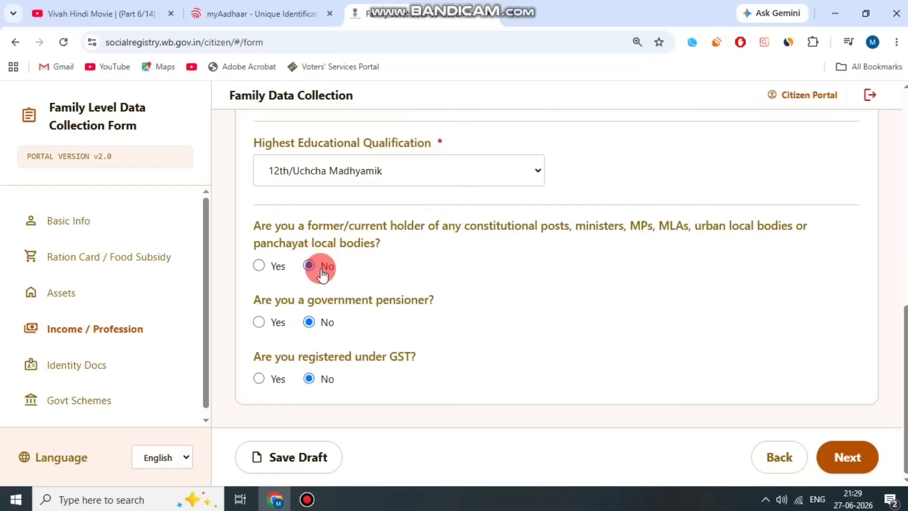
{"action": "left_click_drag", "start_coordinate": [261, 228], "coordinate": [395, 242]}
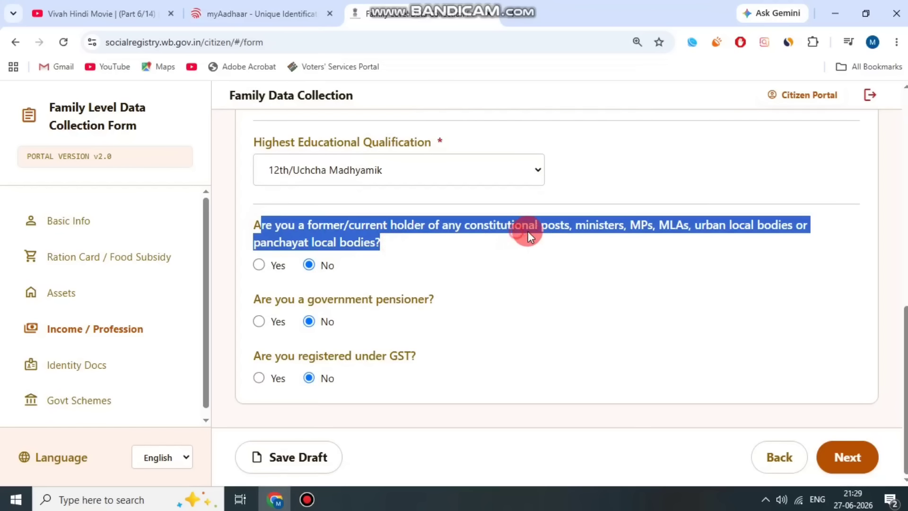
{"action": "left_click", "coordinate": [544, 225]}
{"action": "left_click_drag", "start_coordinate": [608, 225], "coordinate": [768, 225]}
{"action": "left_click", "coordinate": [770, 225]}
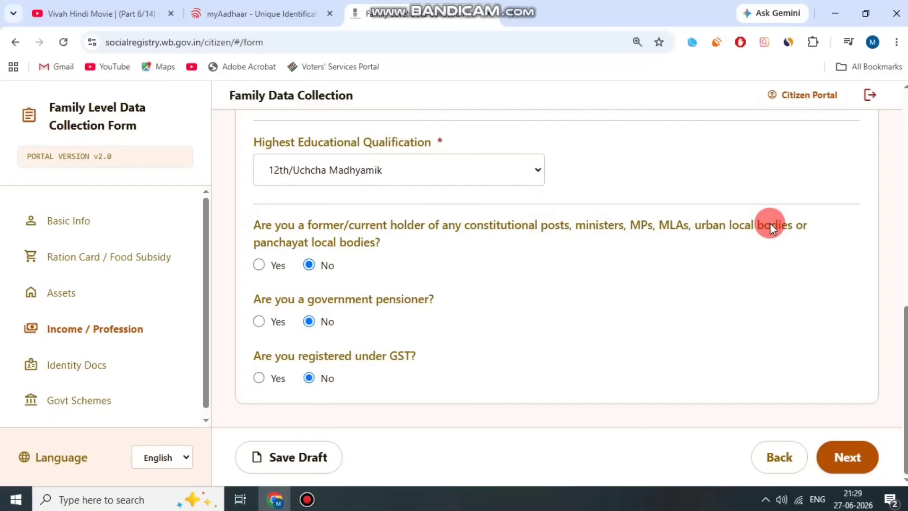
{"action": "left_click", "coordinate": [309, 266]}
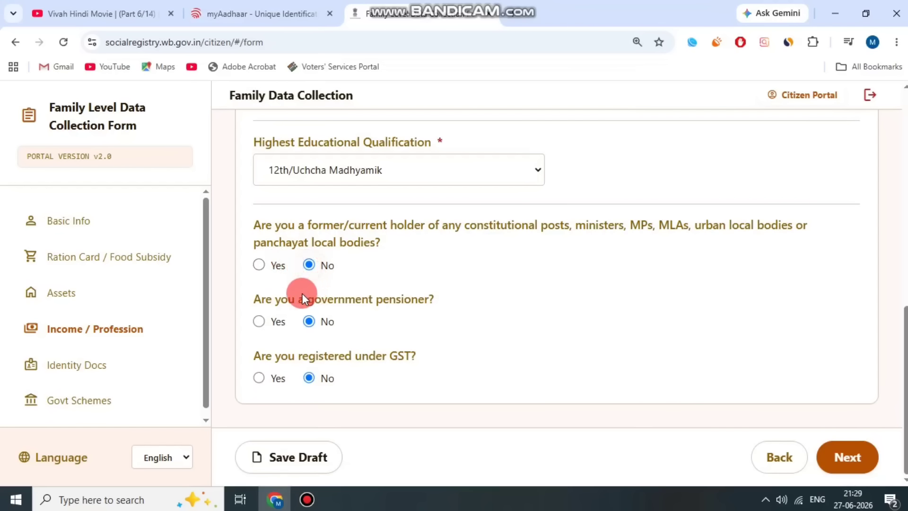
Answer No to government pensioner and GST registration, then try to proceed.
{"action": "left_click_drag", "start_coordinate": [303, 297], "coordinate": [456, 291]}
{"action": "left_click", "coordinate": [310, 326]}
{"action": "left_click_drag", "start_coordinate": [296, 356], "coordinate": [438, 345]}
{"action": "left_click", "coordinate": [259, 378]}
{"action": "left_click", "coordinate": [342, 368]}
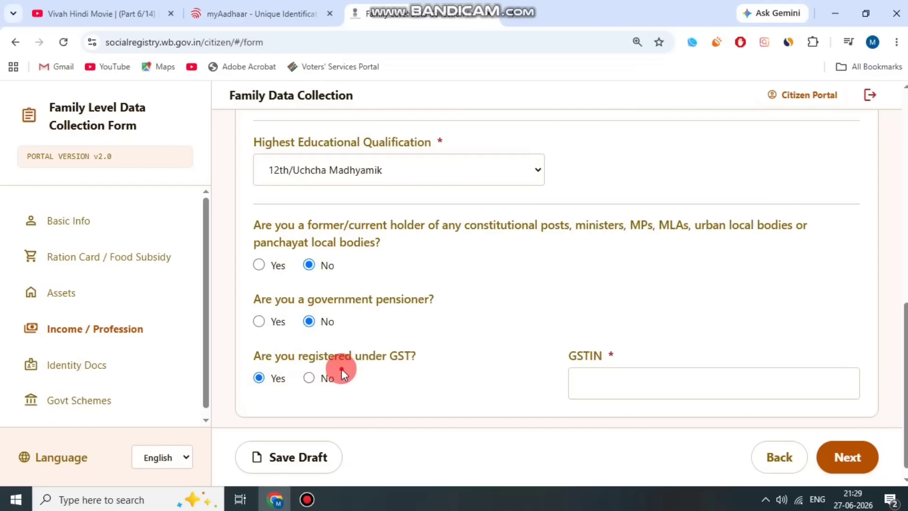
{"action": "left_click", "coordinate": [308, 378]}
{"action": "left_click", "coordinate": [891, 461]}
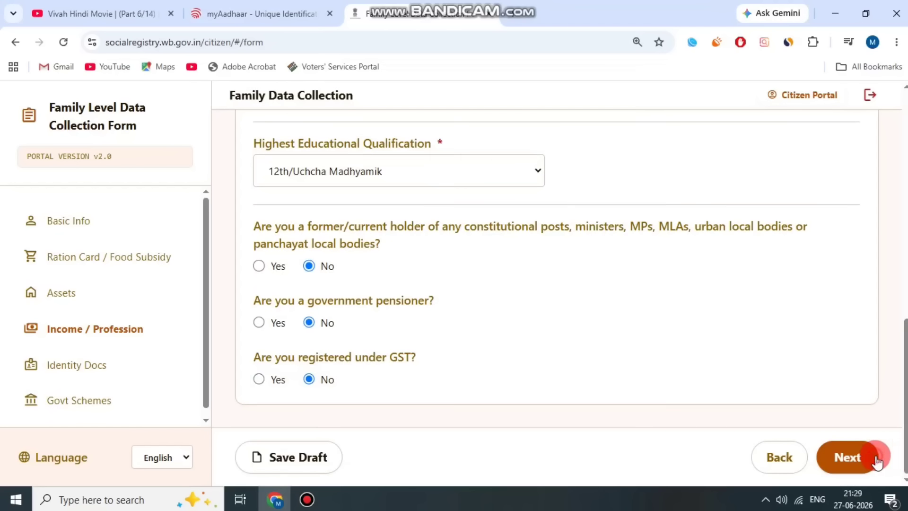
Keep CAA application and SIR 2026 tribunal statuses at Not Applicable, then advance to Govt Schemes.
{"action": "left_click", "coordinate": [308, 499]}
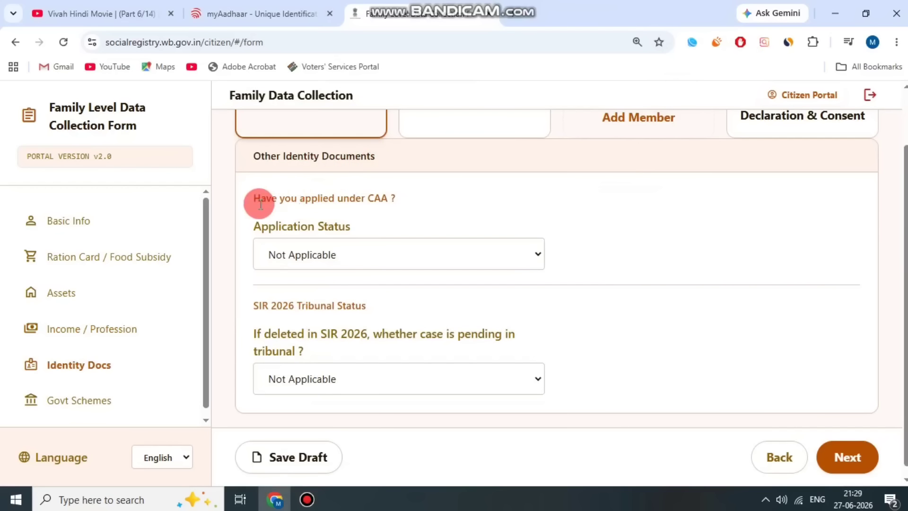
{"action": "left_click_drag", "start_coordinate": [260, 205], "coordinate": [369, 204]}
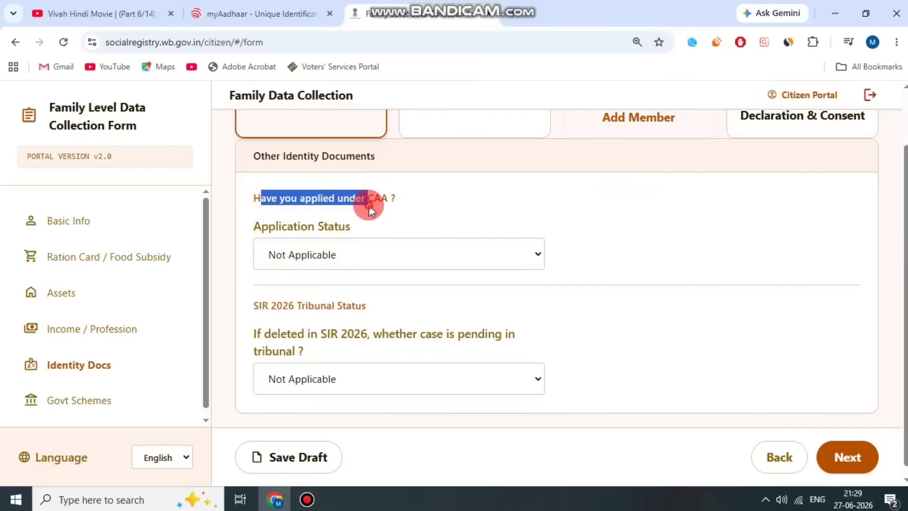
{"action": "left_click_drag", "start_coordinate": [262, 226], "coordinate": [371, 230]}
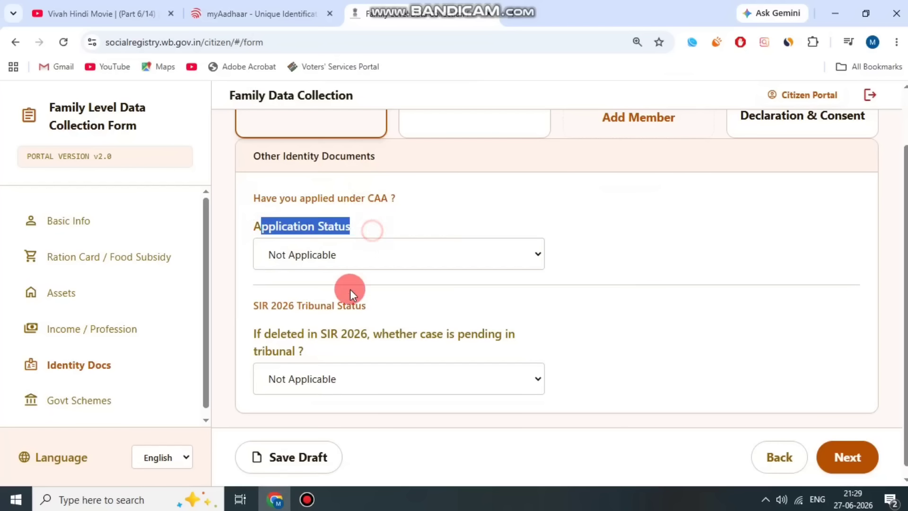
{"action": "left_click", "coordinate": [322, 270]}
{"action": "left_click", "coordinate": [367, 212]}
{"action": "left_click_drag", "start_coordinate": [261, 334], "coordinate": [311, 357]}
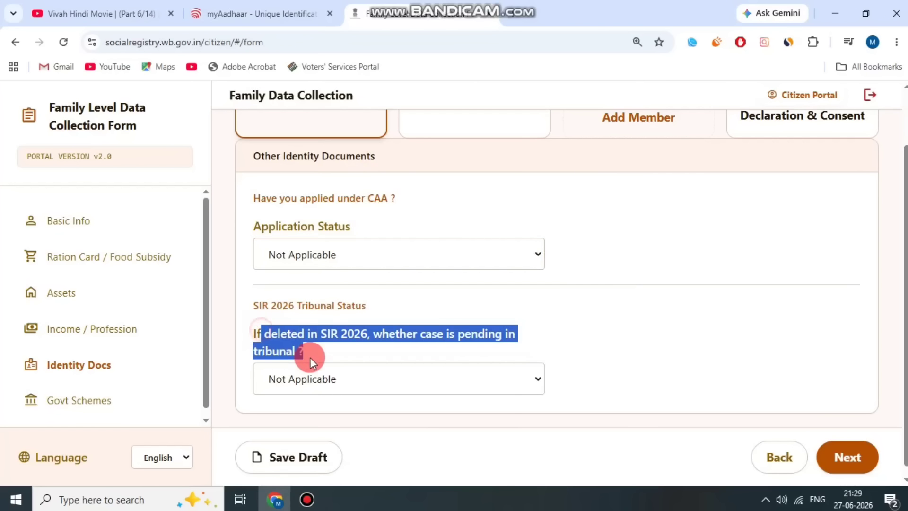
{"action": "left_click", "coordinate": [319, 384]}
{"action": "left_click", "coordinate": [381, 302]}
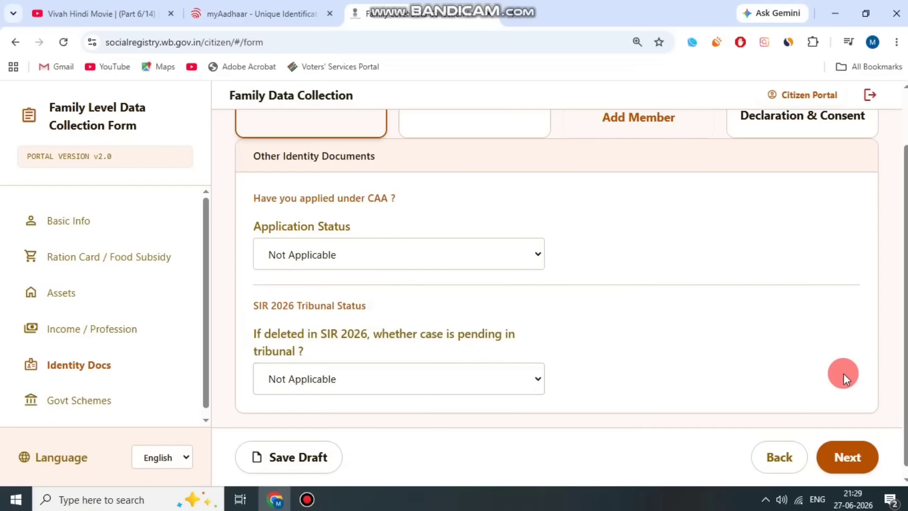
{"action": "left_click", "coordinate": [847, 457]}
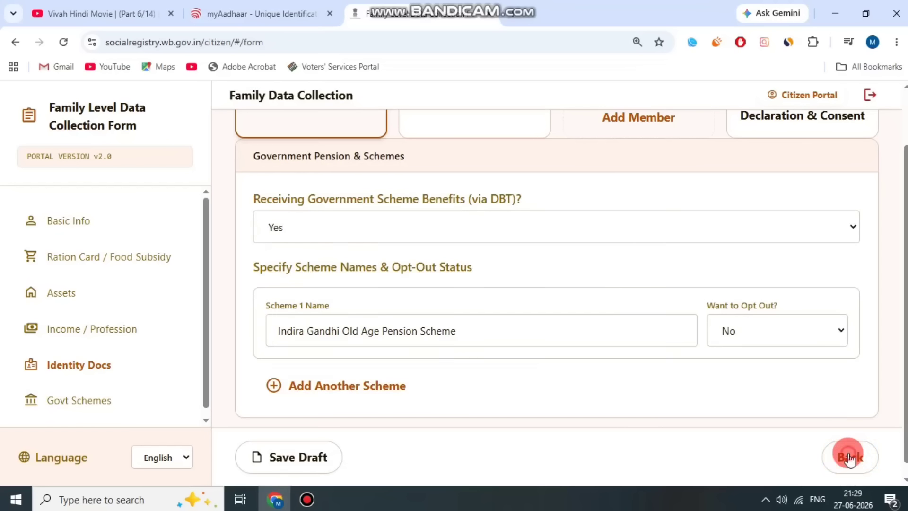
{"action": "left_click", "coordinate": [344, 208]}
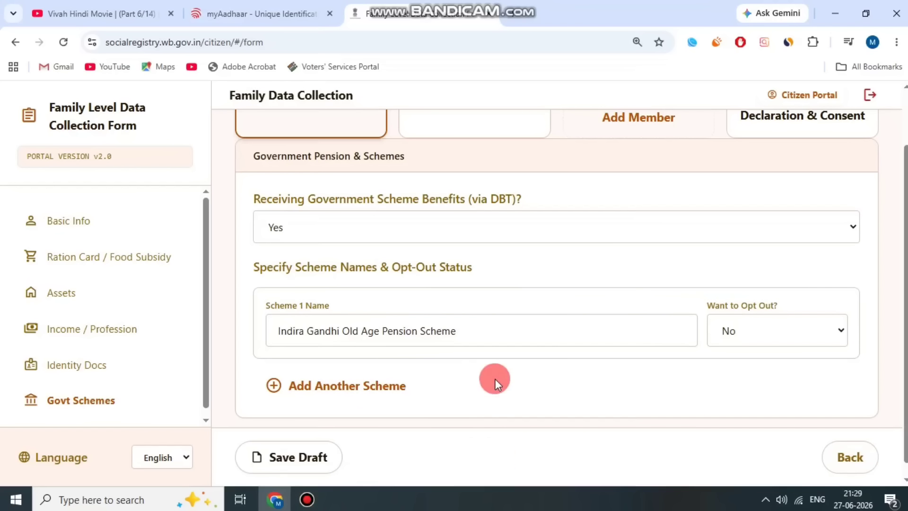
Clear the Scheme 1 name and toggle DBT benefits to No, then back to Yes.
{"action": "left_click_drag", "start_coordinate": [570, 339], "coordinate": [223, 335]}
{"action": "key", "text": "BackSpace"}
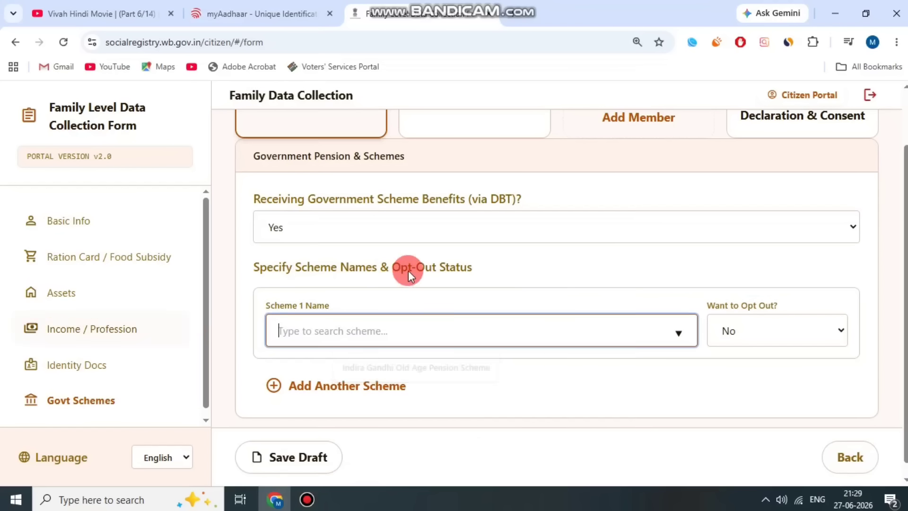
{"action": "left_click", "coordinate": [401, 234]}
{"action": "left_click", "coordinate": [359, 248]}
{"action": "left_click", "coordinate": [386, 274]}
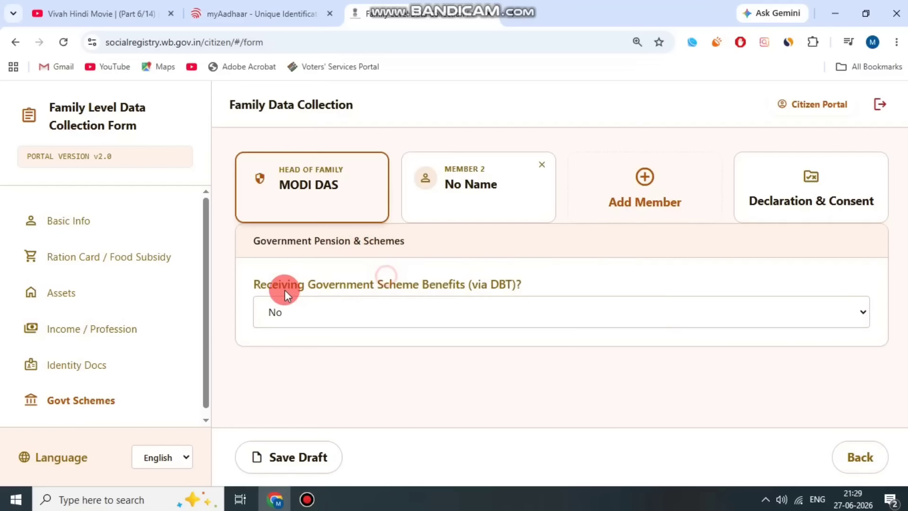
{"action": "left_click_drag", "start_coordinate": [258, 283], "coordinate": [519, 277]}
{"action": "left_click", "coordinate": [519, 276]}
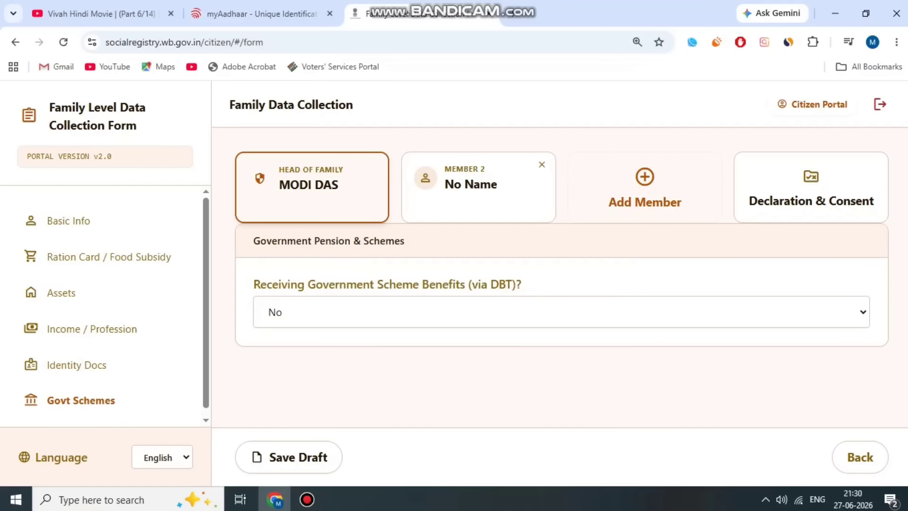
{"action": "left_click", "coordinate": [544, 159]}
{"action": "left_click", "coordinate": [441, 305]}
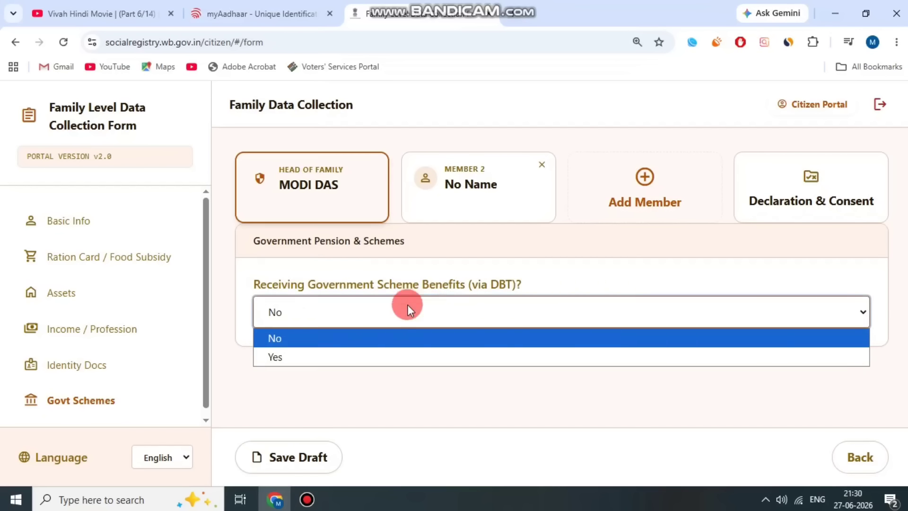
{"action": "left_click", "coordinate": [374, 361]}
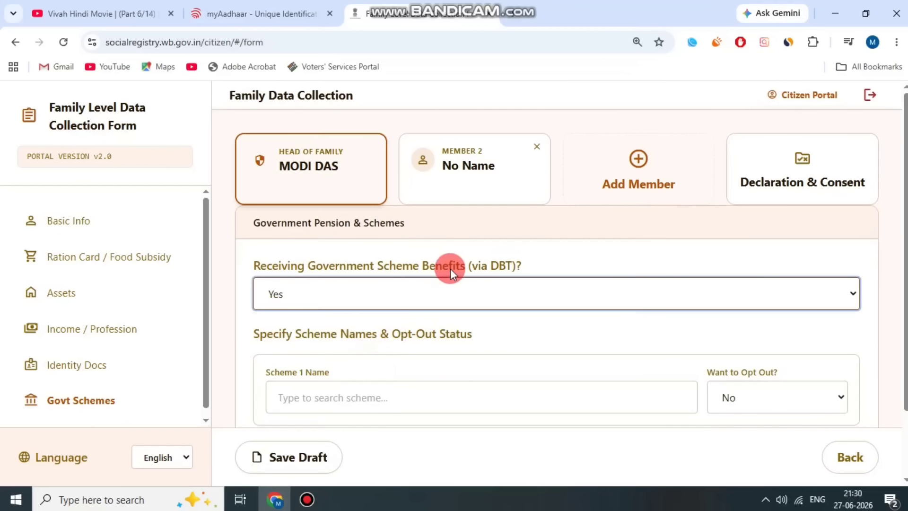
Select Financial Support to Krishak Bandhu as scheme 1, keeping opt-out at No.
{"action": "scroll", "coordinate": [447, 302], "scroll_direction": "down", "scroll_amount": 2}
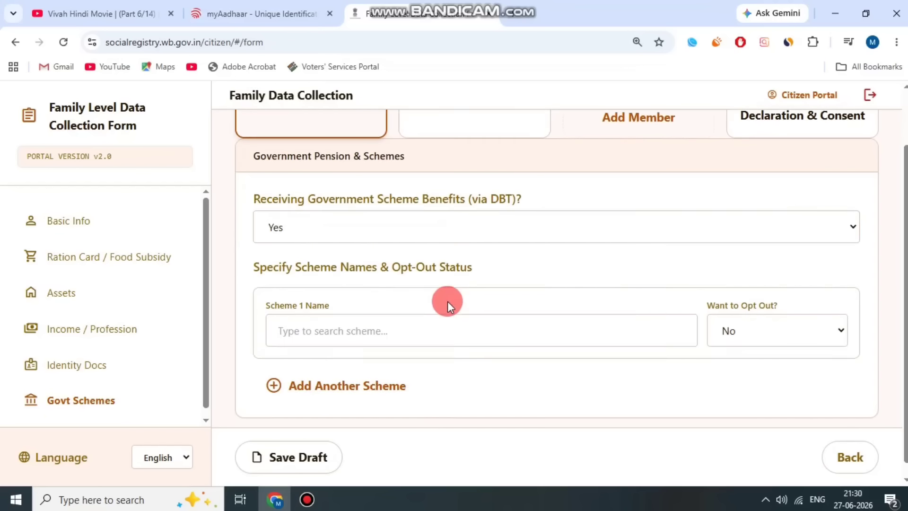
{"action": "left_click", "coordinate": [290, 303]}
{"action": "left_click_drag", "start_coordinate": [637, 104], "coordinate": [634, 150]}
{"action": "left_click", "coordinate": [572, 148]}
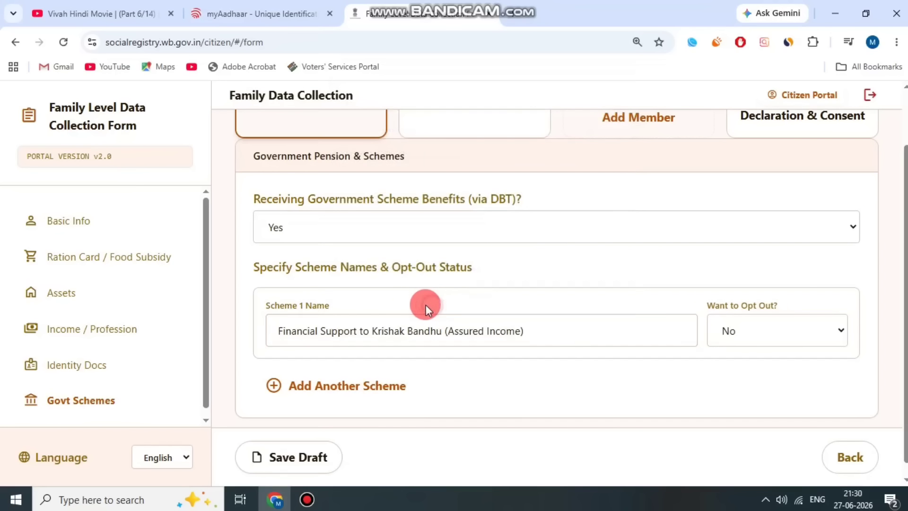
{"action": "left_click_drag", "start_coordinate": [361, 313], "coordinate": [752, 305]}
{"action": "left_click", "coordinate": [754, 321]}
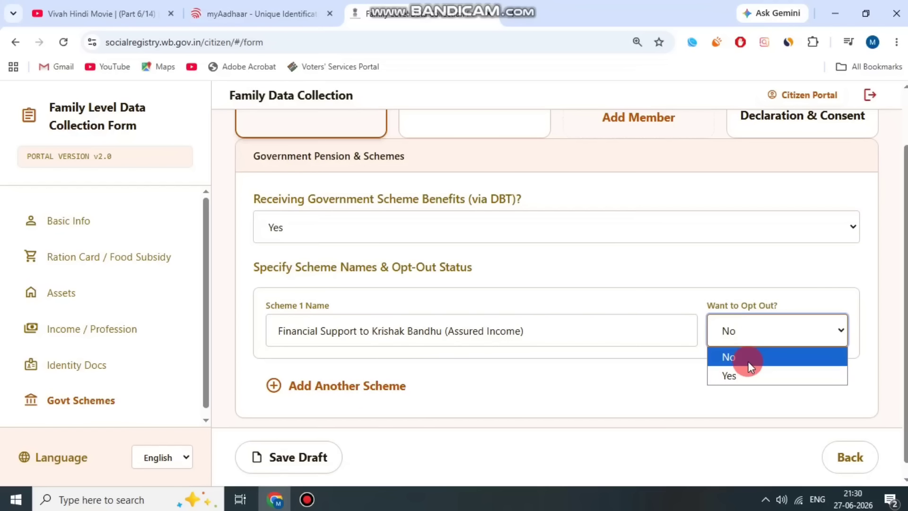
{"action": "left_click", "coordinate": [718, 292]}
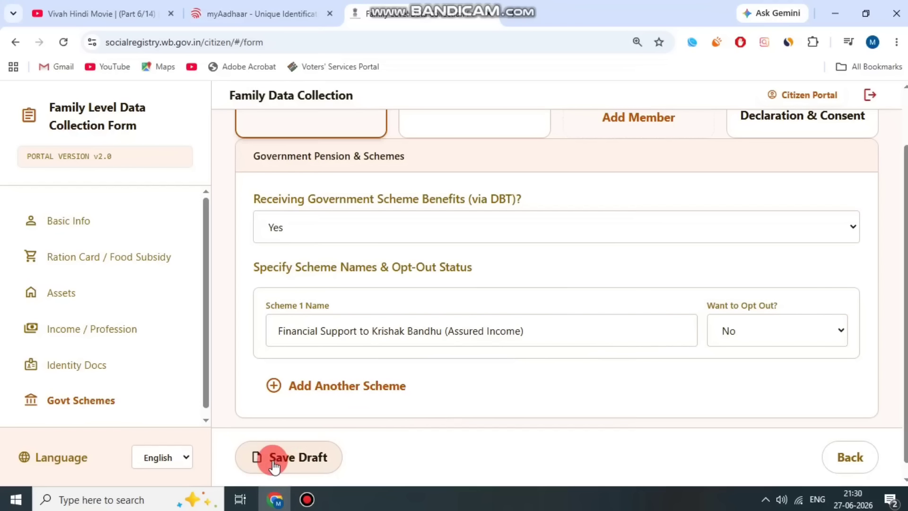
{"action": "scroll", "coordinate": [637, 367], "scroll_direction": "up", "scroll_amount": 2}
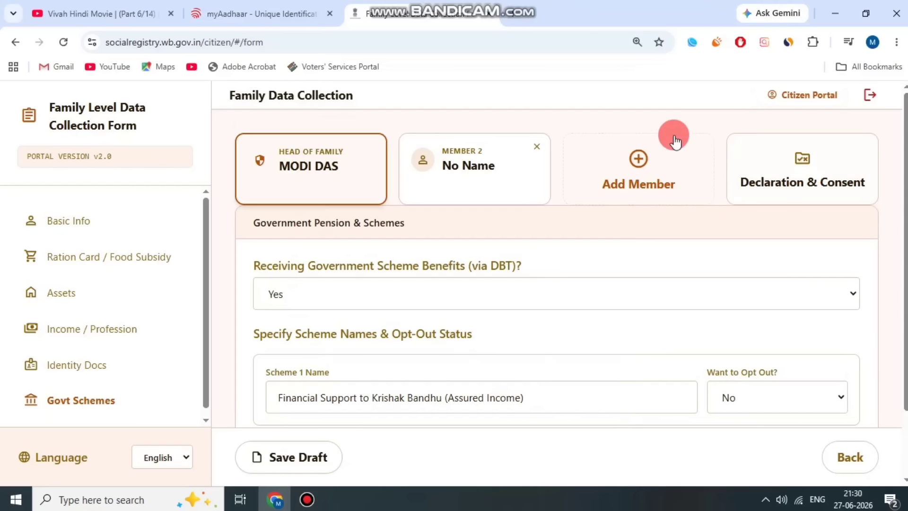
Set Member 2's relation to the head of family as Wife.
{"action": "left_click", "coordinate": [473, 188]}
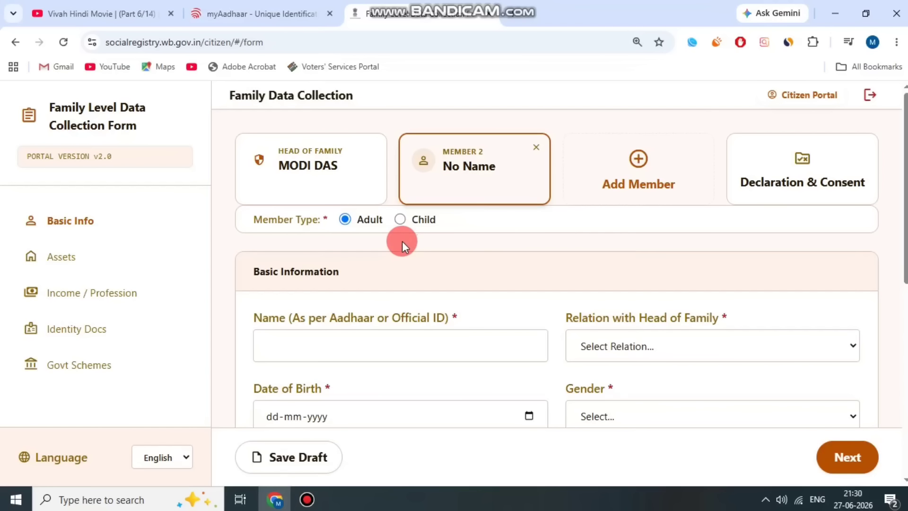
{"action": "left_click_drag", "start_coordinate": [284, 220], "coordinate": [350, 225]}
{"action": "left_click", "coordinate": [357, 255]}
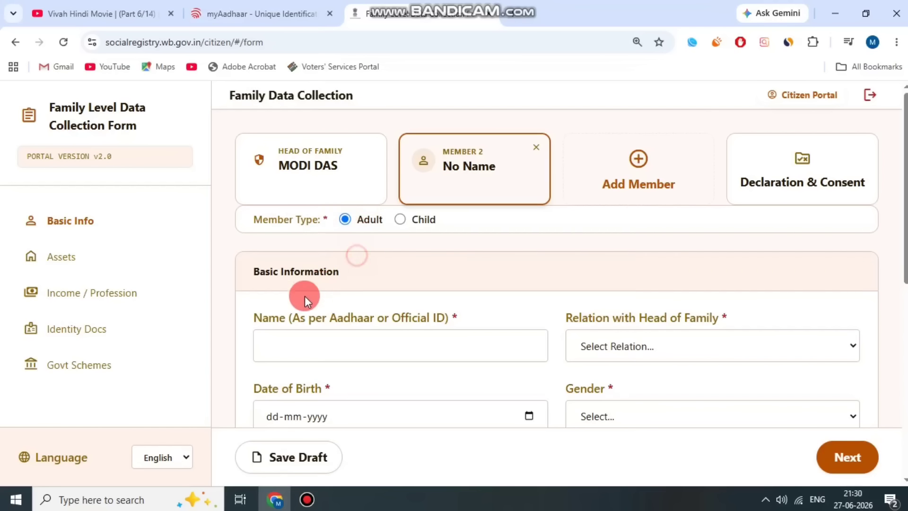
{"action": "left_click_drag", "start_coordinate": [250, 312], "coordinate": [450, 315]}
{"action": "left_click", "coordinate": [457, 315]}
{"action": "triple_click", "coordinate": [567, 317]}
{"action": "left_click", "coordinate": [670, 349]}
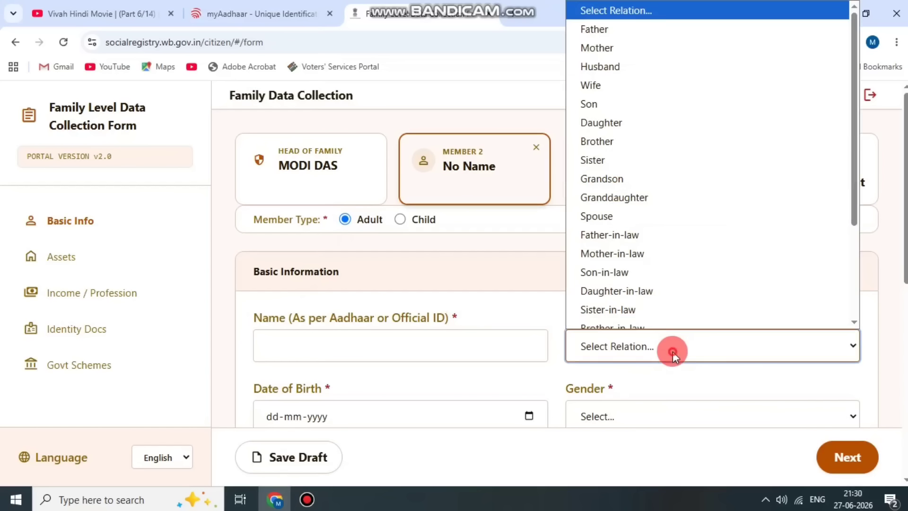
{"action": "left_click", "coordinate": [649, 88]}
Set Member 2's date of birth to 08-01-1997.
{"action": "left_click", "coordinate": [529, 269]}
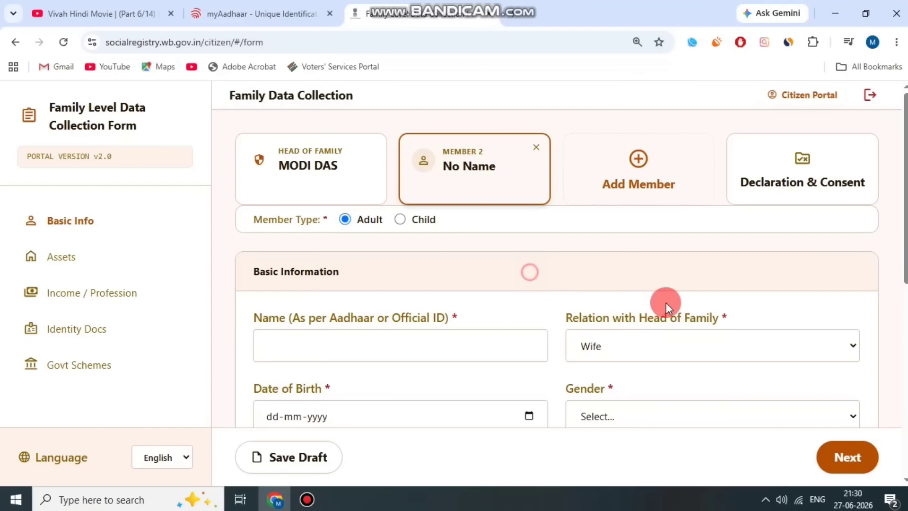
{"action": "scroll", "coordinate": [520, 283], "scroll_direction": "down", "scroll_amount": 3}
{"action": "left_click_drag", "start_coordinate": [246, 248], "coordinate": [360, 243]}
{"action": "left_click", "coordinate": [562, 288]}
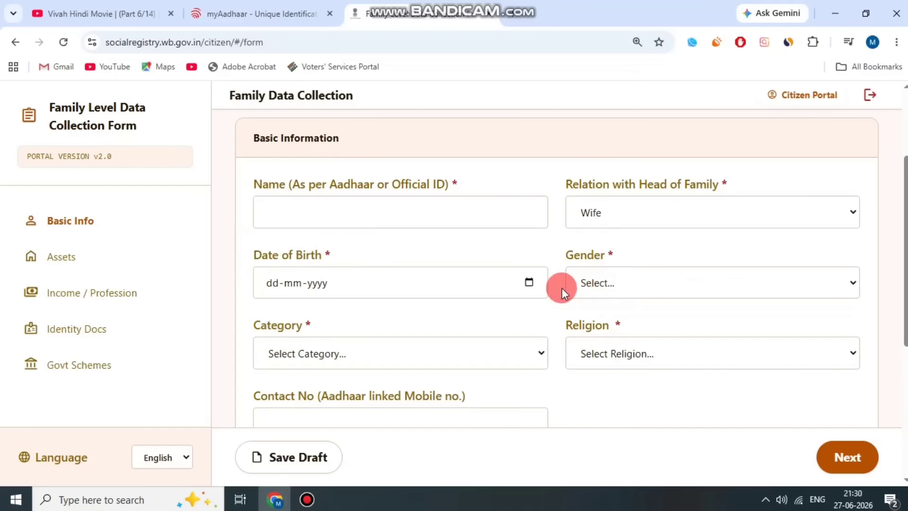
{"action": "left_click", "coordinate": [531, 283]}
{"action": "left_click", "coordinate": [289, 76]}
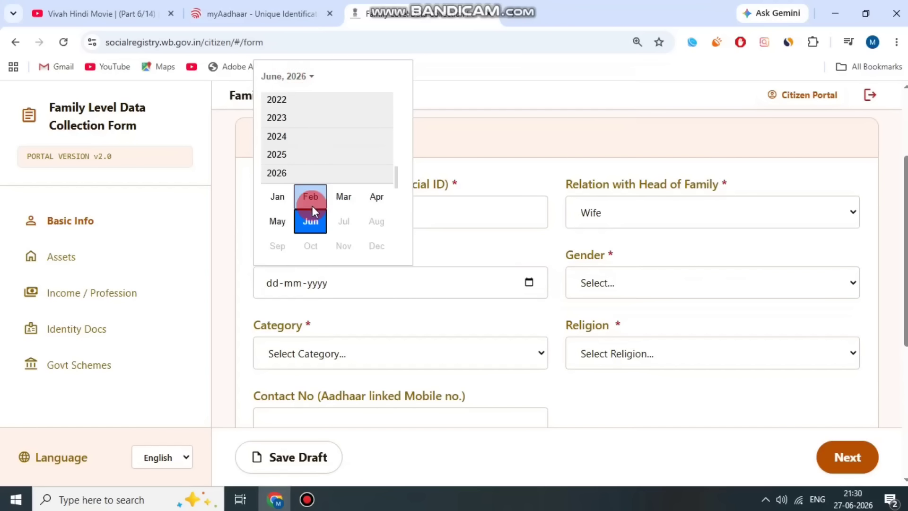
{"action": "scroll", "coordinate": [291, 131], "scroll_direction": "up", "scroll_amount": 5}
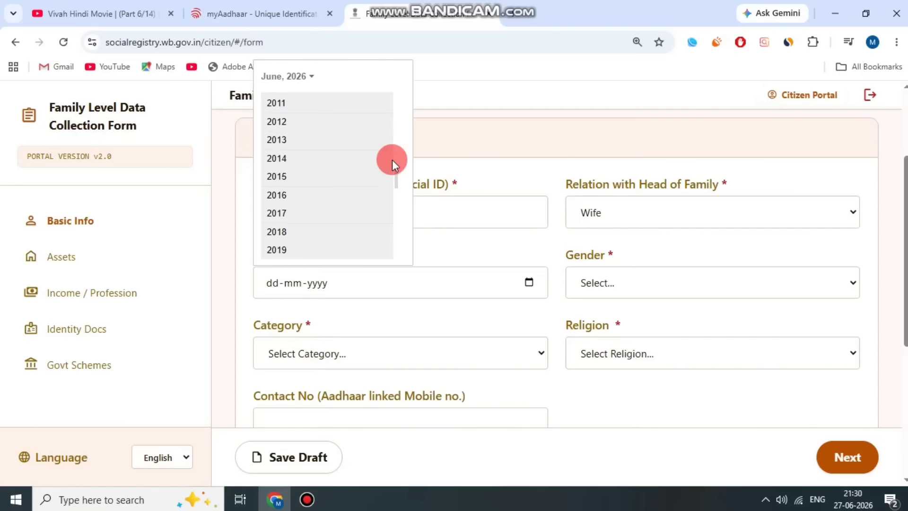
{"action": "scroll", "coordinate": [269, 175], "scroll_direction": "up", "scroll_amount": 5}
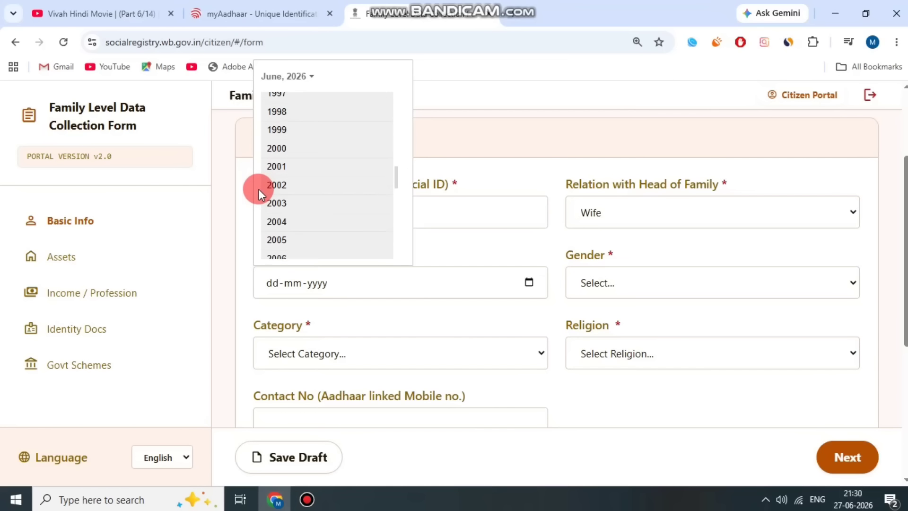
{"action": "left_click", "coordinate": [282, 115]}
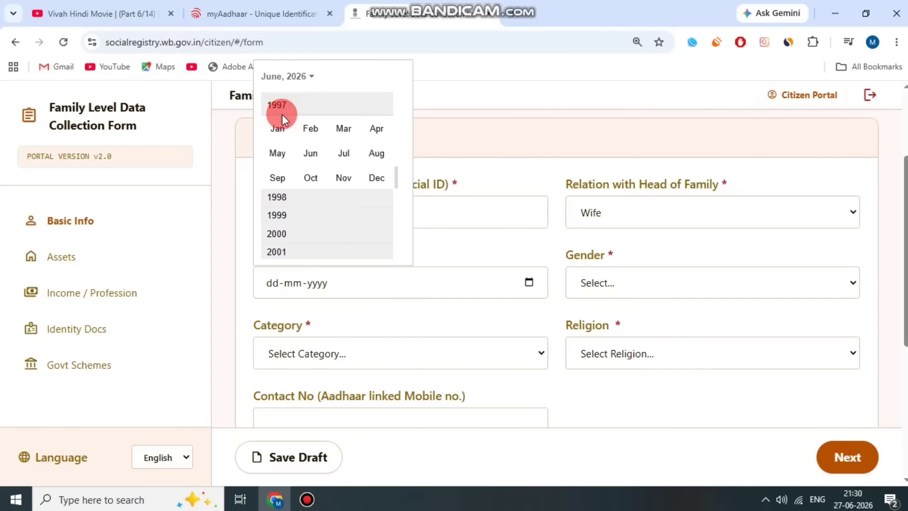
{"action": "left_click", "coordinate": [279, 126]}
{"action": "left_click", "coordinate": [314, 142]}
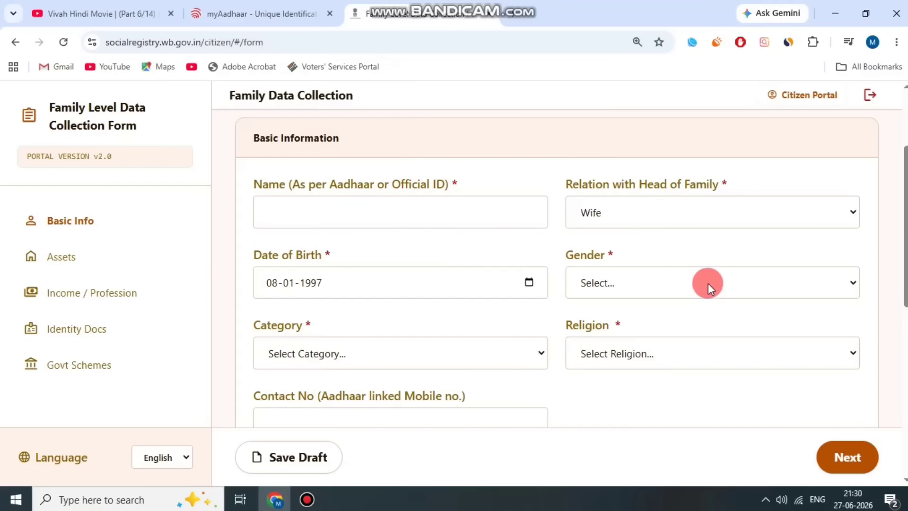
Set gender to Female, category to UR and religion to Hinduism.
{"action": "left_click", "coordinate": [637, 279]}
{"action": "left_click", "coordinate": [631, 346]}
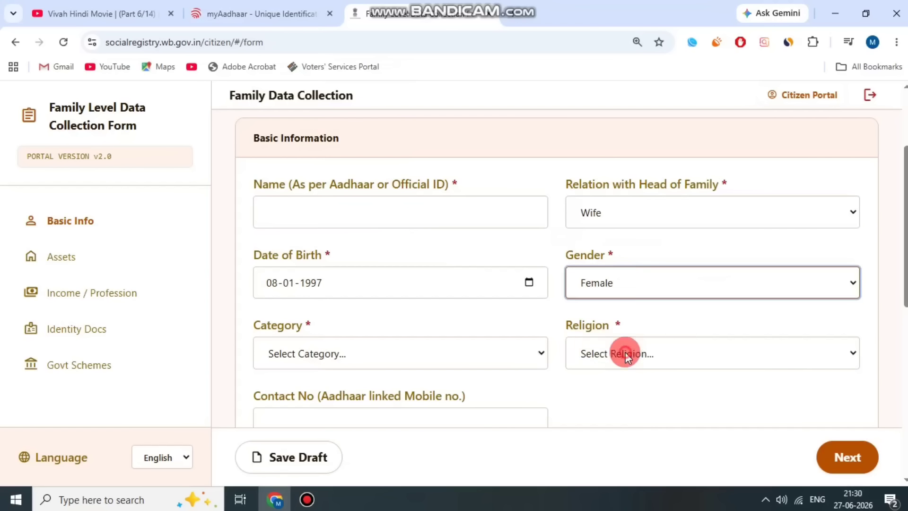
{"action": "left_click", "coordinate": [493, 315]}
{"action": "left_click_drag", "start_coordinate": [276, 323], "coordinate": [323, 328]}
{"action": "left_click", "coordinate": [314, 353]}
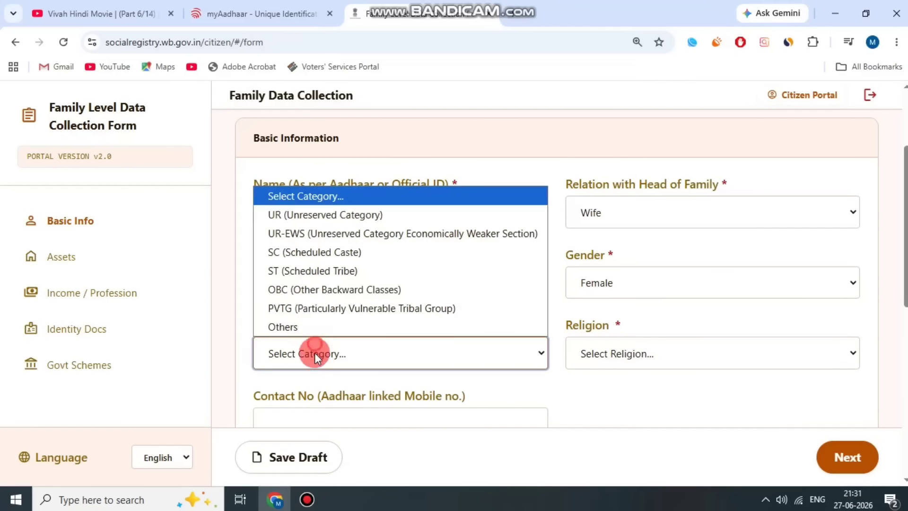
{"action": "left_click", "coordinate": [336, 219]}
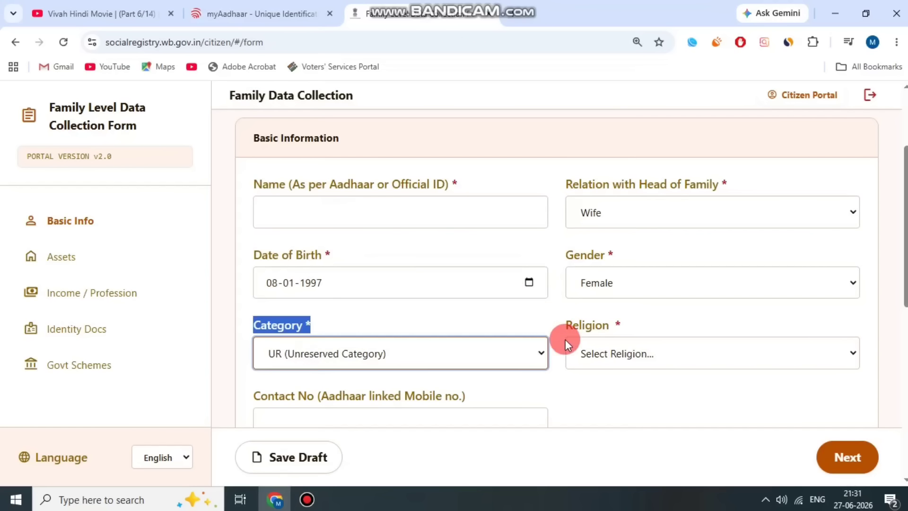
{"action": "left_click_drag", "start_coordinate": [566, 335], "coordinate": [680, 351]}
{"action": "left_click", "coordinate": [680, 351]}
{"action": "left_click", "coordinate": [645, 228]}
Mark Member 2's Disability Status as No.
{"action": "scroll", "coordinate": [573, 297], "scroll_direction": "down", "scroll_amount": 3}
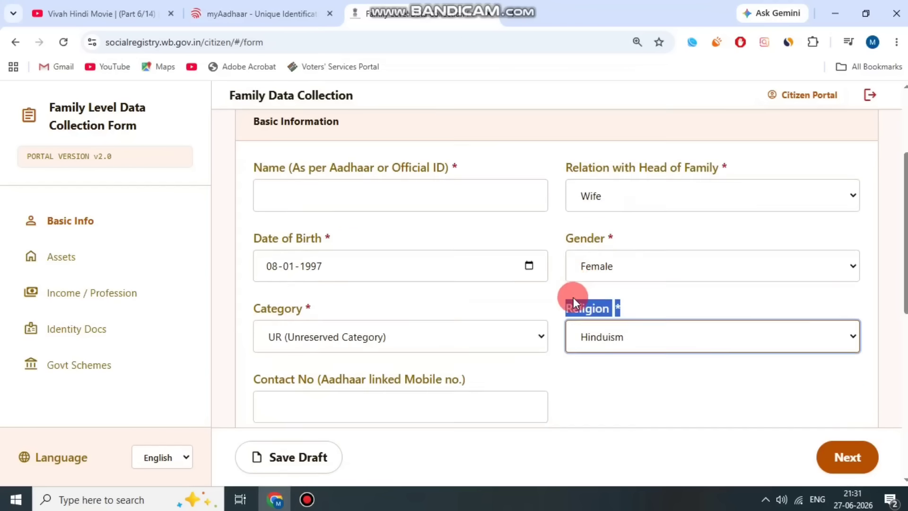
{"action": "left_click_drag", "start_coordinate": [254, 260], "coordinate": [455, 254]}
{"action": "left_click", "coordinate": [456, 253]}
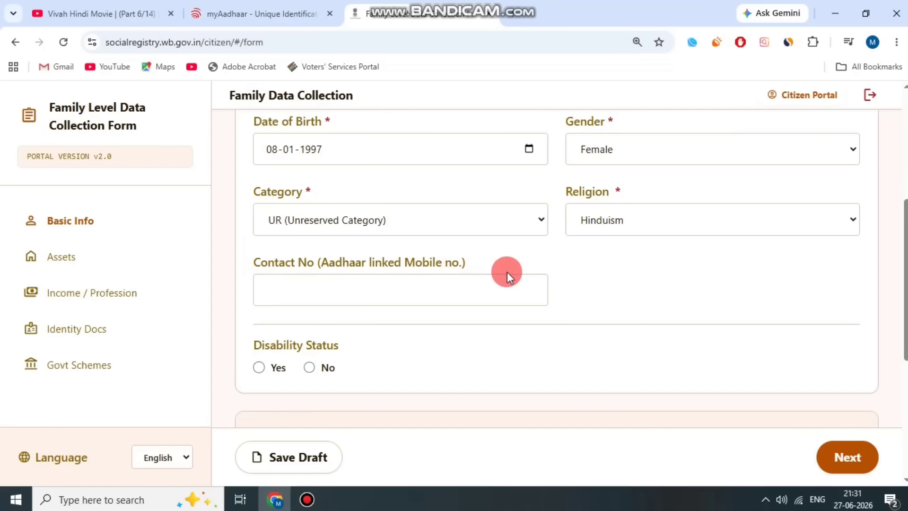
{"action": "scroll", "coordinate": [473, 265], "scroll_direction": "down", "scroll_amount": 3}
{"action": "left_click_drag", "start_coordinate": [303, 203], "coordinate": [322, 205]}
{"action": "left_click", "coordinate": [323, 204]}
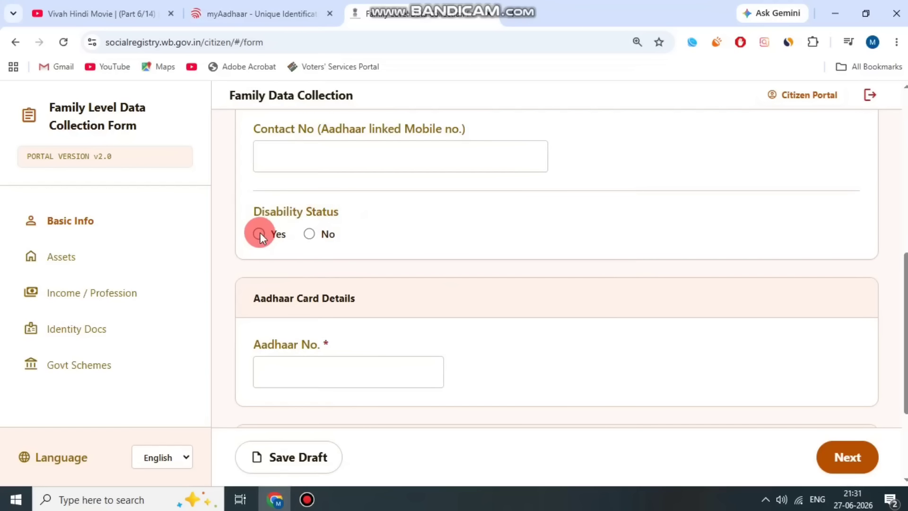
{"action": "left_click", "coordinate": [323, 245]}
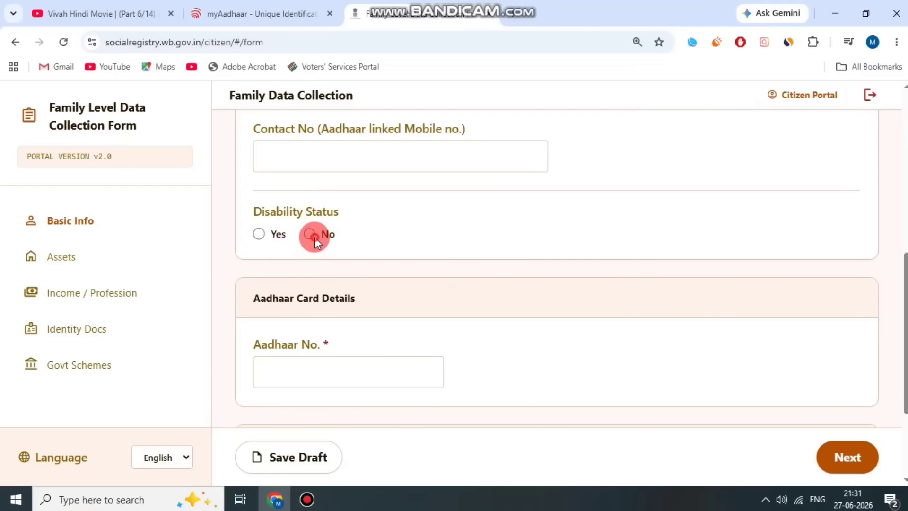
{"action": "scroll", "coordinate": [427, 274], "scroll_direction": "down", "scroll_amount": 2}
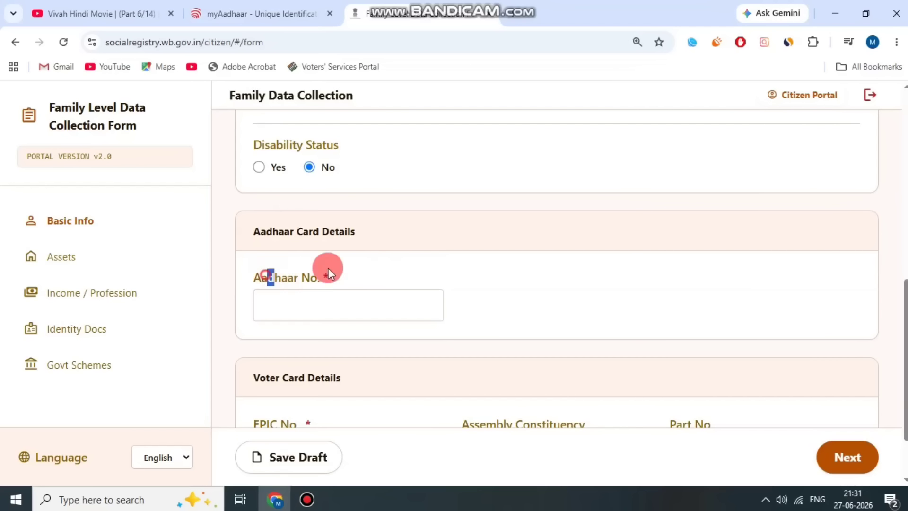
{"action": "left_click_drag", "start_coordinate": [328, 267], "coordinate": [355, 267]}
{"action": "left_click", "coordinate": [354, 267]}
{"action": "scroll", "coordinate": [357, 270], "scroll_direction": "down", "scroll_amount": 1}
{"action": "left_click_drag", "start_coordinate": [268, 205], "coordinate": [358, 204]}
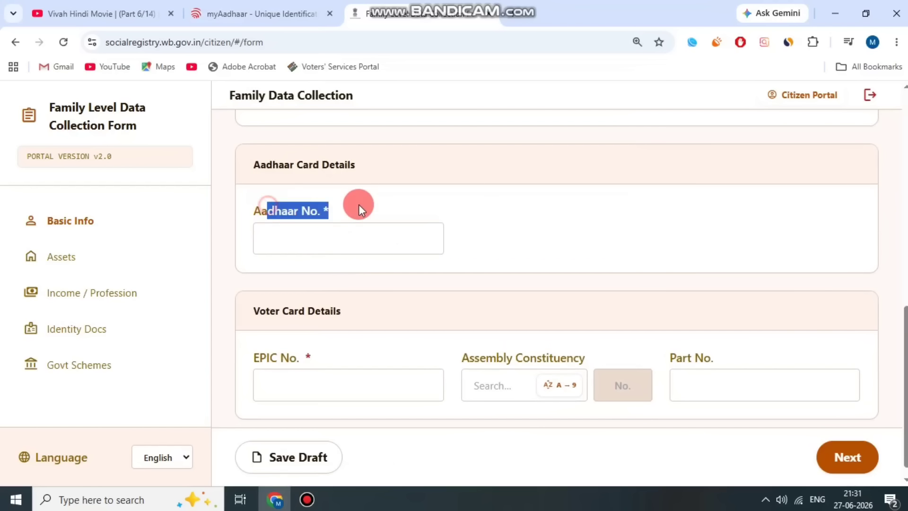
Enter Member 2's Aadhaar number and upload the Aadhaar card document.
{"action": "left_click", "coordinate": [325, 237]}
{"action": "type", "text": "????????"}
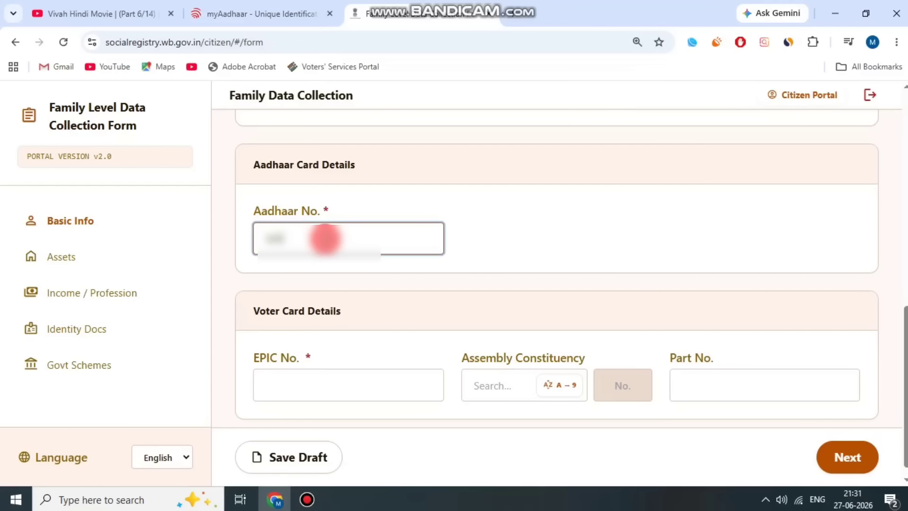
{"action": "type", "text": "?"}
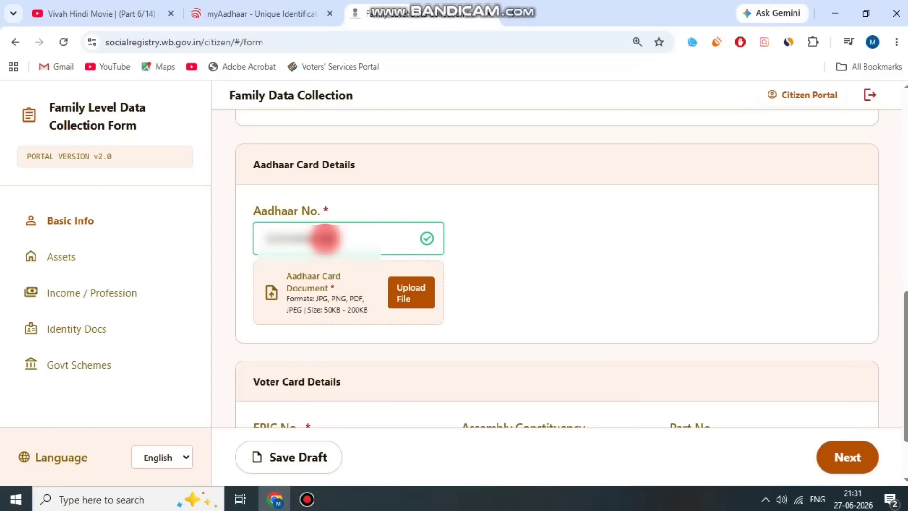
{"action": "left_click", "coordinate": [425, 204]}
{"action": "left_click", "coordinate": [407, 302]}
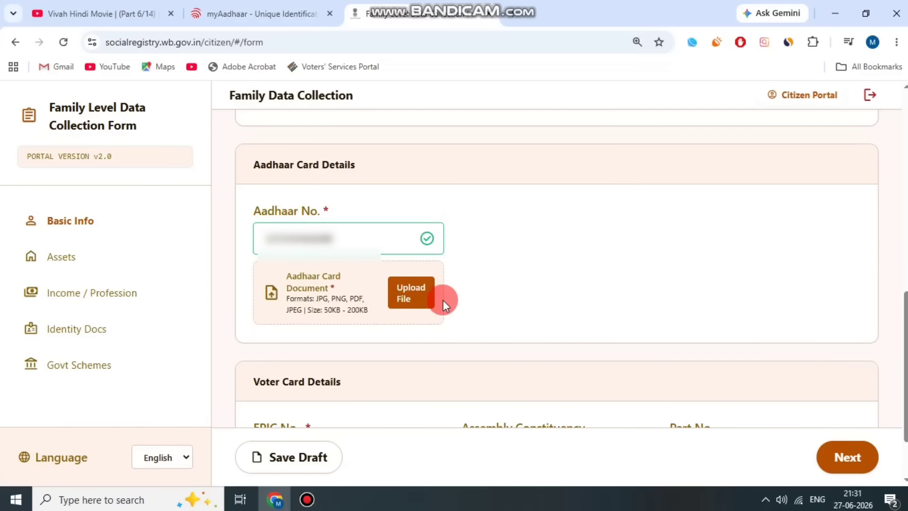
{"action": "left_click", "coordinate": [307, 499]}
{"action": "left_click", "coordinate": [670, 86]}
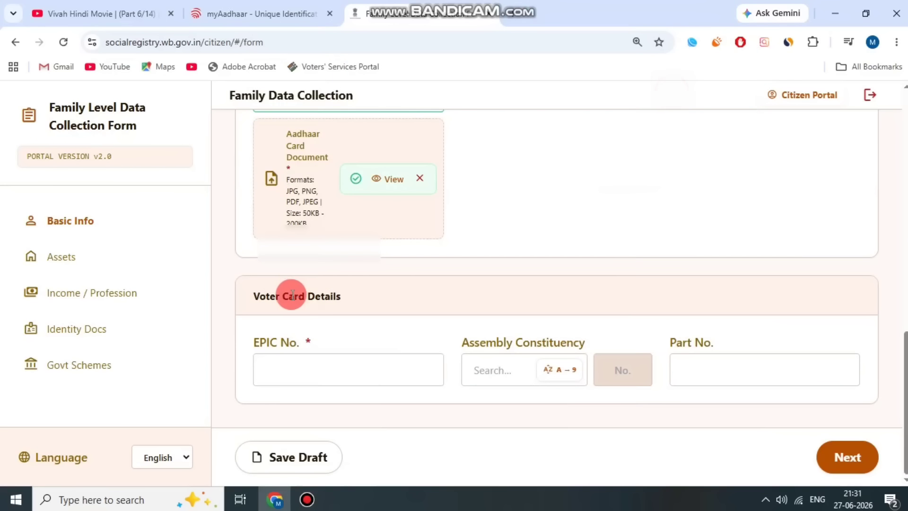
Enter Member 2's EPIC number.
{"action": "left_click_drag", "start_coordinate": [256, 295], "coordinate": [348, 297]}
{"action": "left_click_drag", "start_coordinate": [244, 341], "coordinate": [325, 342]}
{"action": "left_click", "coordinate": [311, 370]}
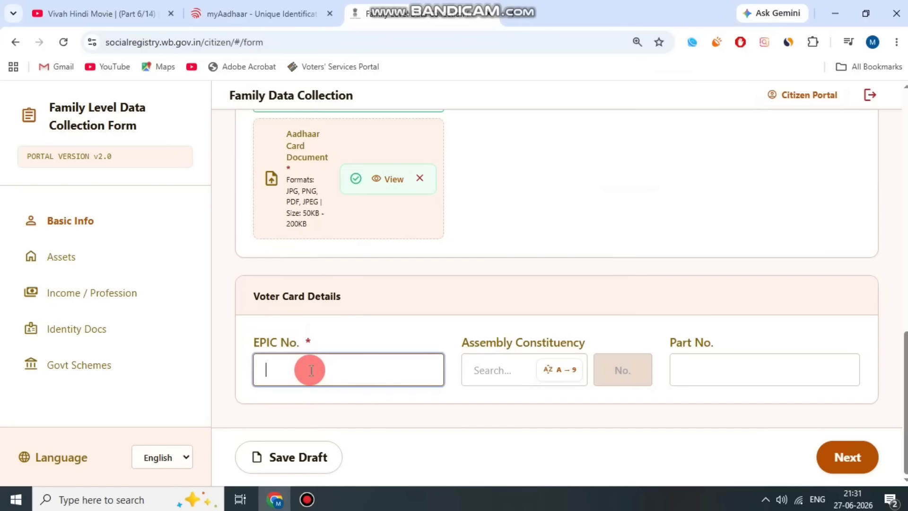
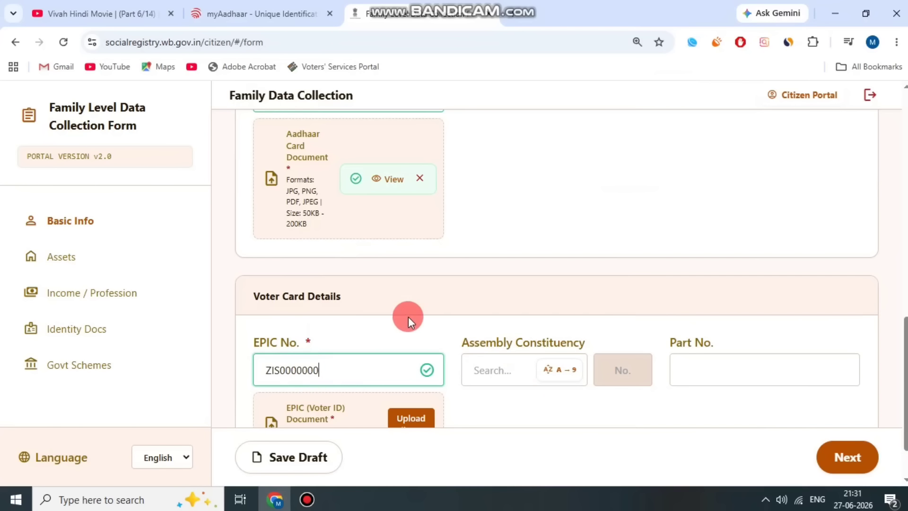
{"action": "scroll", "coordinate": [402, 312], "scroll_direction": "down", "scroll_amount": 1}
{"action": "left_click_drag", "start_coordinate": [249, 270], "coordinate": [336, 273]}
{"action": "left_click", "coordinate": [338, 272]}
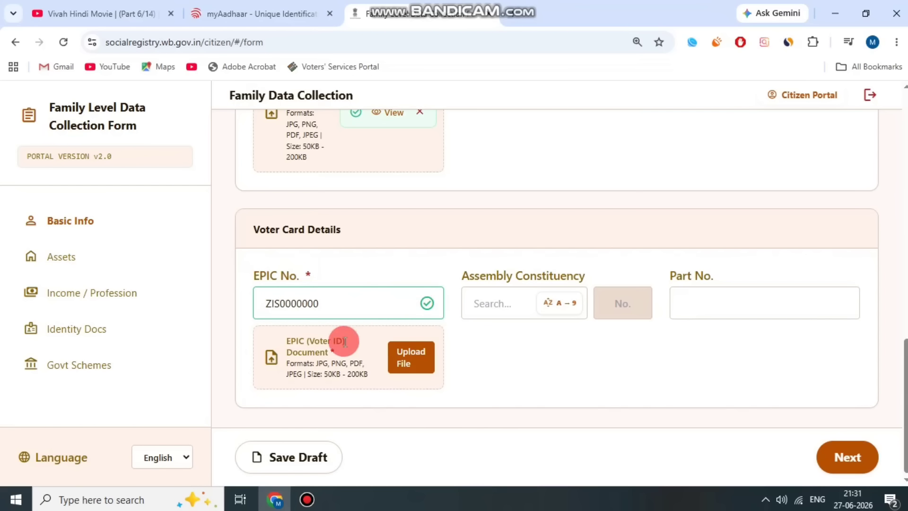
Choose assembly constituency 132 - Sagar, enter Part No. 0, and continue to Assets.
{"action": "left_click_drag", "start_coordinate": [469, 280], "coordinate": [518, 302]}
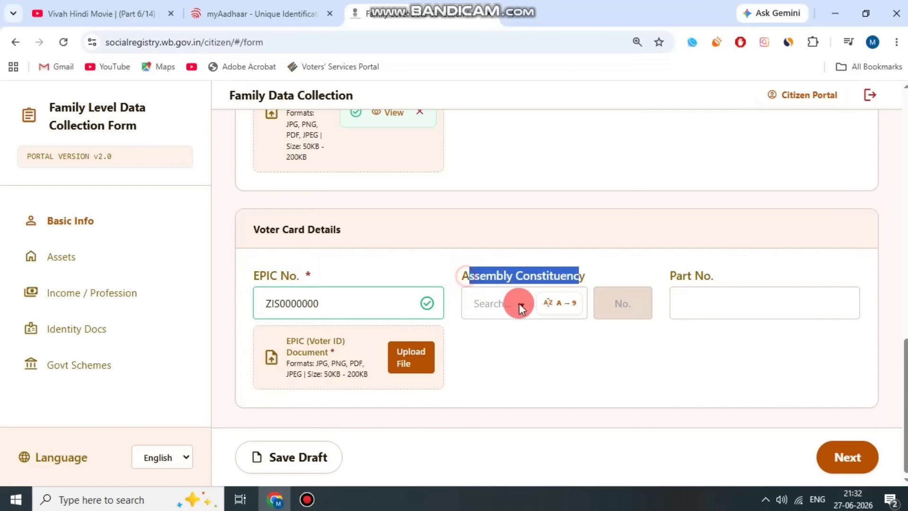
{"action": "left_click", "coordinate": [497, 305]}
{"action": "type", "text": "132"}
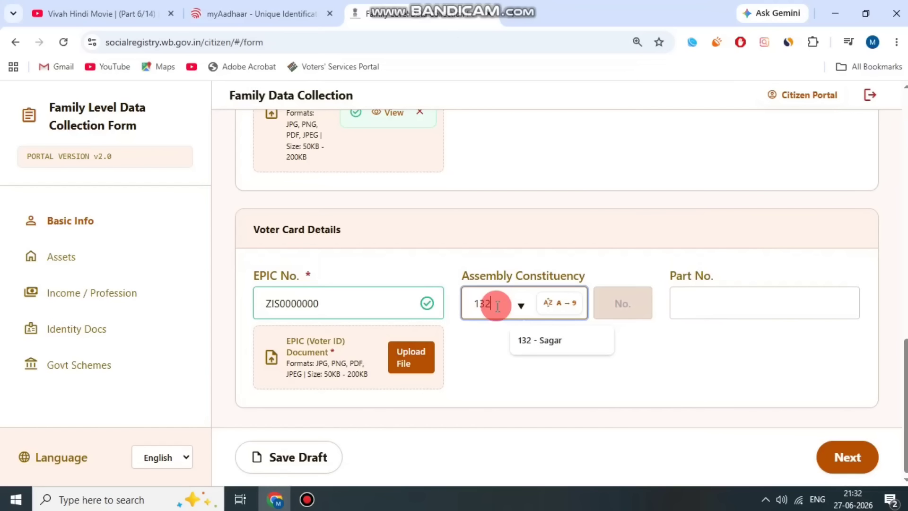
{"action": "left_click", "coordinate": [581, 334]}
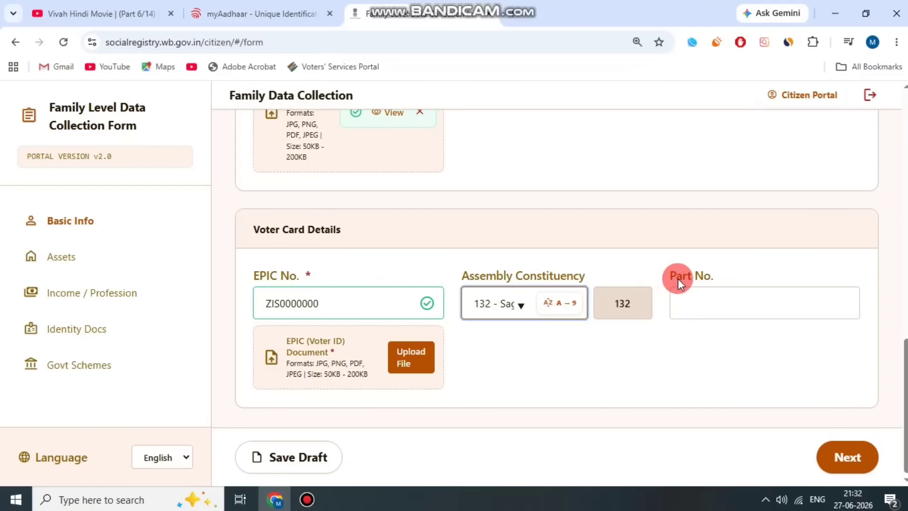
{"action": "left_click_drag", "start_coordinate": [677, 279], "coordinate": [723, 272]}
{"action": "left_click", "coordinate": [712, 299]}
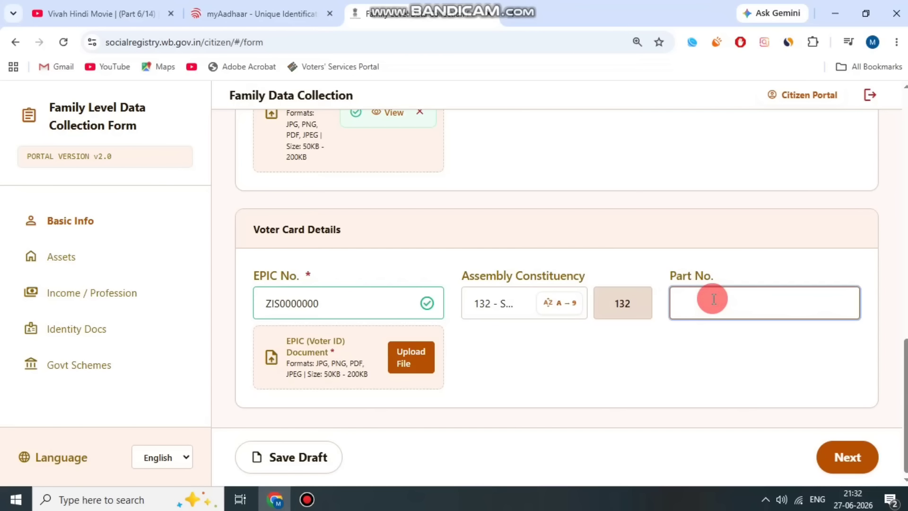
{"action": "left_click", "coordinate": [718, 341]}
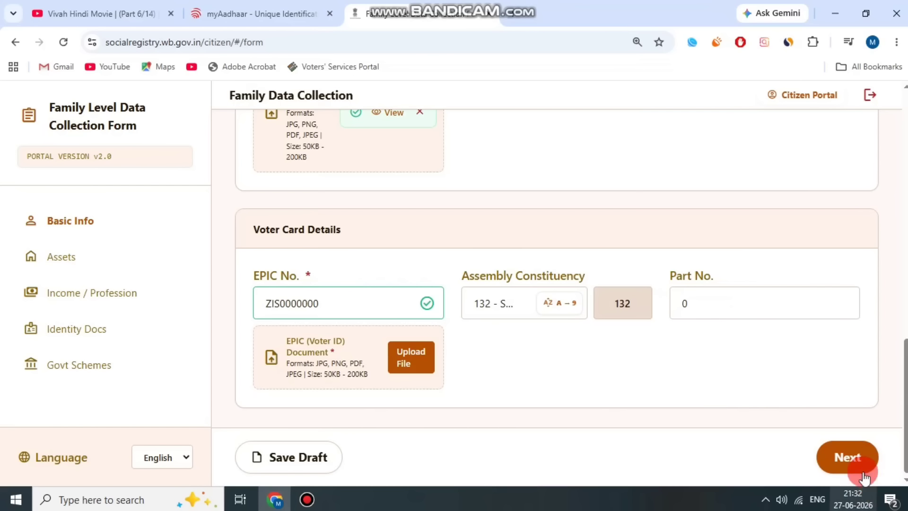
{"action": "left_click", "coordinate": [307, 499]}
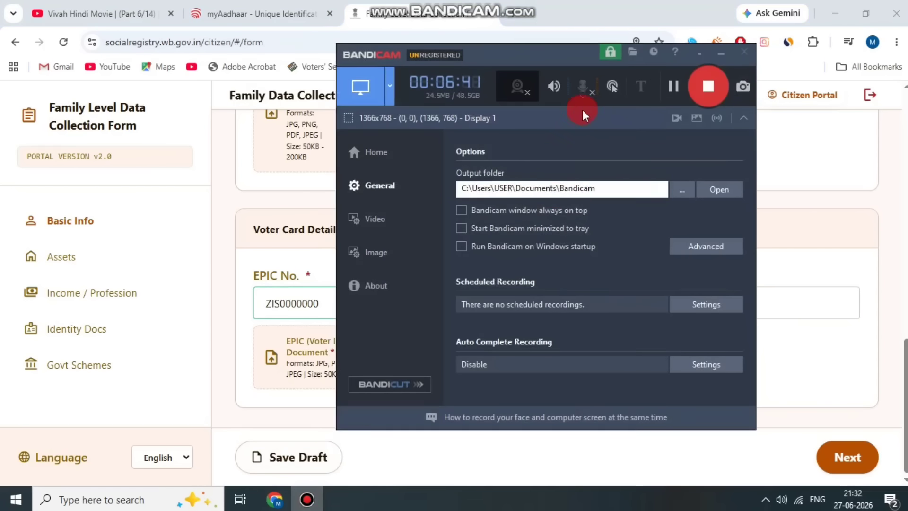
{"action": "left_click", "coordinate": [673, 87]}
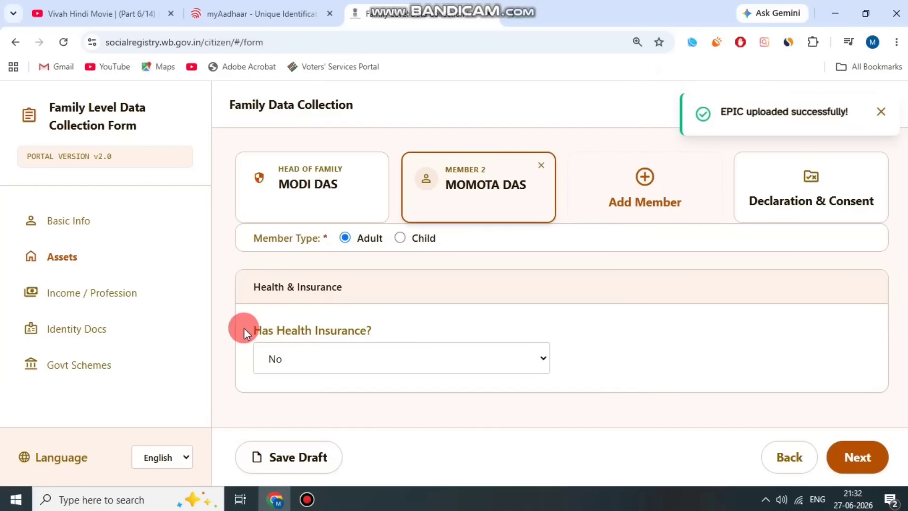
Answer Yes to health insurance, with insurance type Government.
{"action": "left_click_drag", "start_coordinate": [244, 333], "coordinate": [350, 358]}
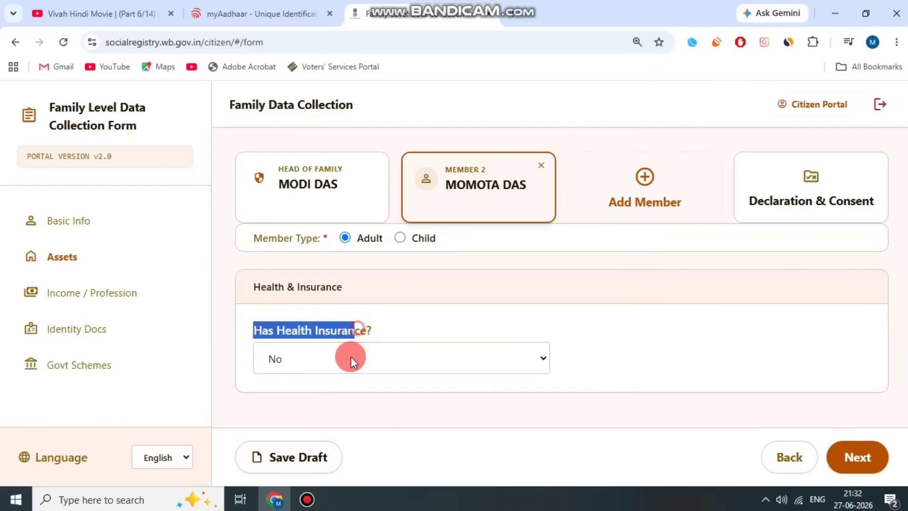
{"action": "left_click", "coordinate": [350, 359]}
{"action": "left_click", "coordinate": [333, 401]}
{"action": "left_click_drag", "start_coordinate": [569, 332], "coordinate": [661, 355]}
{"action": "left_click", "coordinate": [661, 355]}
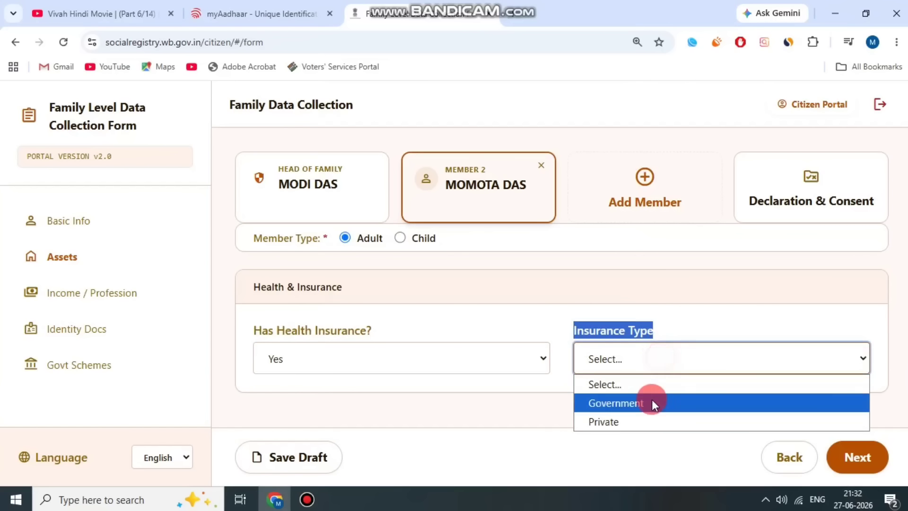
{"action": "left_click", "coordinate": [652, 400]}
Choose the Swasthya Sathi scheme, enter the URN number, and continue to Income / Profession.
{"action": "scroll", "coordinate": [600, 319], "scroll_direction": "down", "scroll_amount": 2}
{"action": "left_click_drag", "start_coordinate": [287, 324], "coordinate": [393, 364]}
{"action": "left_click", "coordinate": [393, 365]}
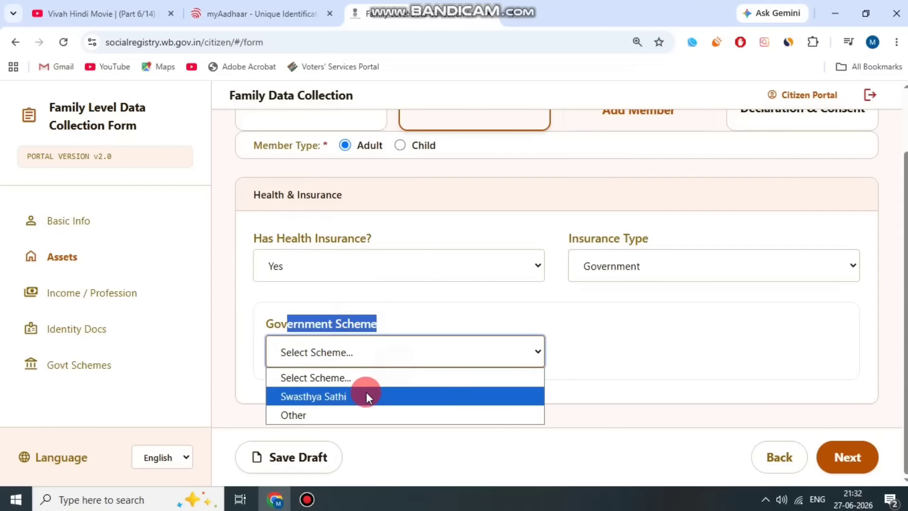
{"action": "left_click", "coordinate": [364, 395]}
{"action": "left_click", "coordinate": [603, 361]}
{"action": "type", "text": "00"}
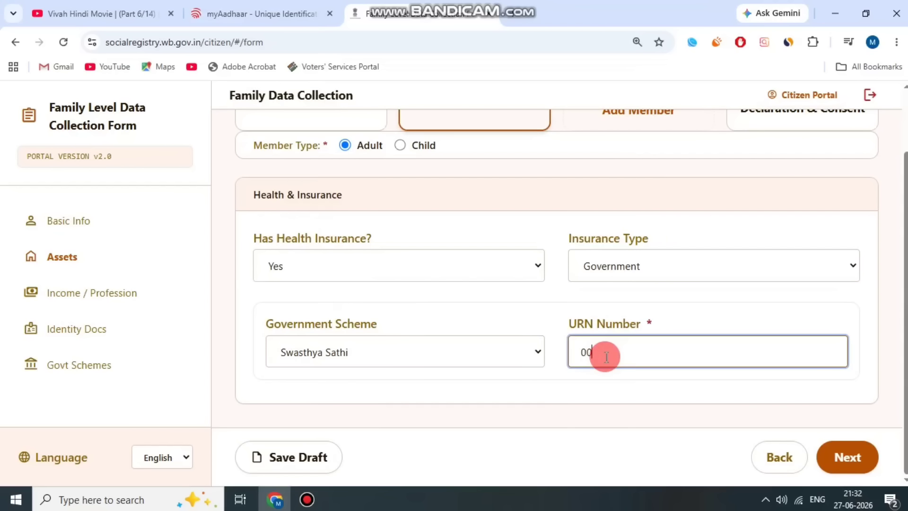
{"action": "type", "text": "0000000000000"}
{"action": "left_click", "coordinate": [524, 313]}
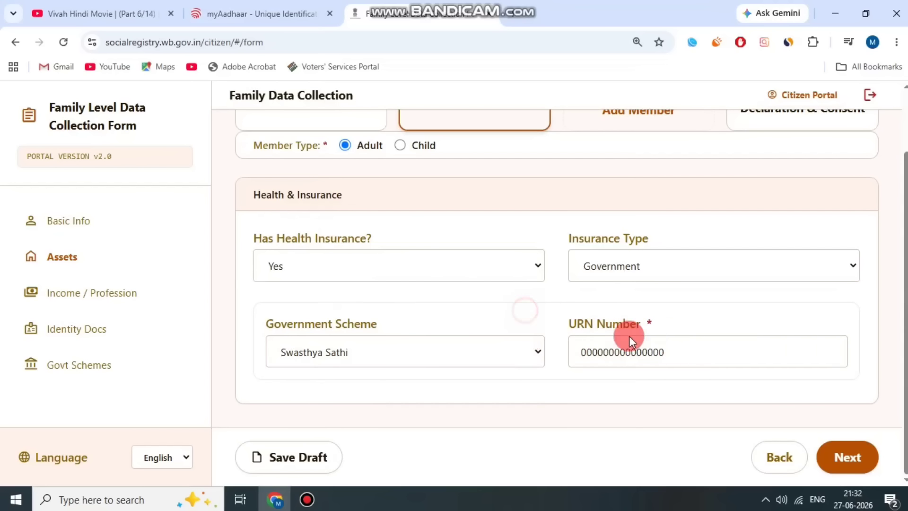
{"action": "left_click", "coordinate": [850, 456]}
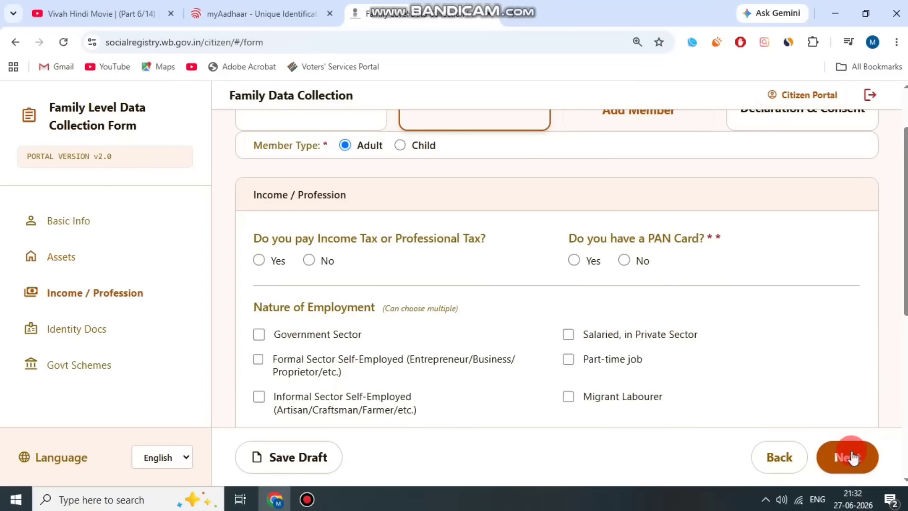
Answer No to income tax and PAN card, and mark employment as Others.
{"action": "left_click", "coordinate": [426, 234]}
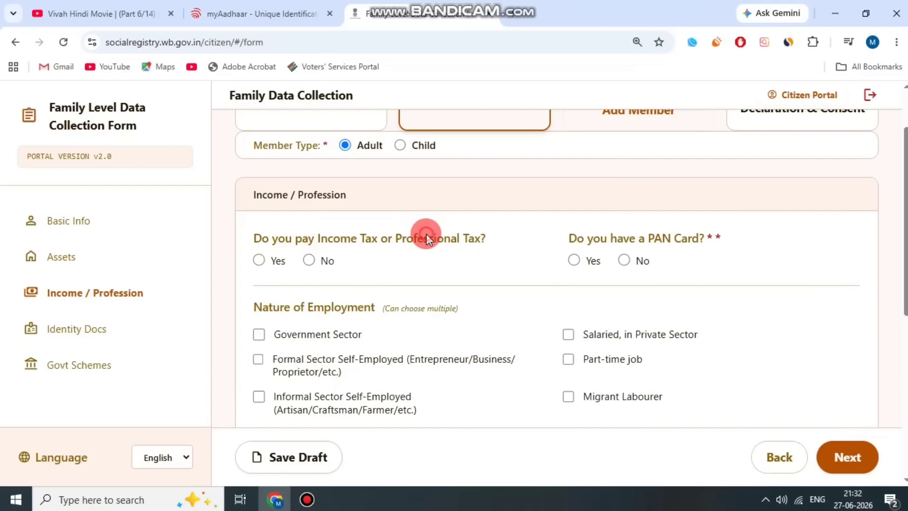
{"action": "left_click_drag", "start_coordinate": [294, 246], "coordinate": [306, 242]}
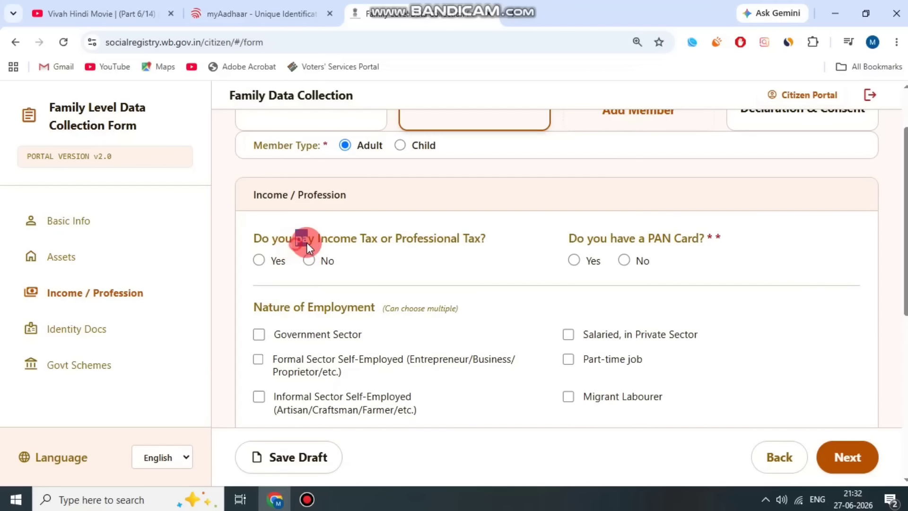
{"action": "left_click", "coordinate": [308, 260]}
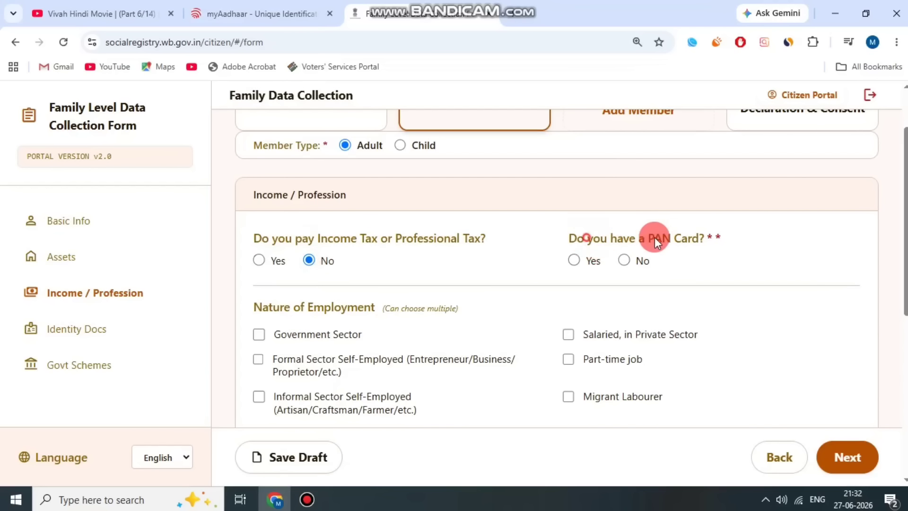
{"action": "left_click", "coordinate": [575, 260]}
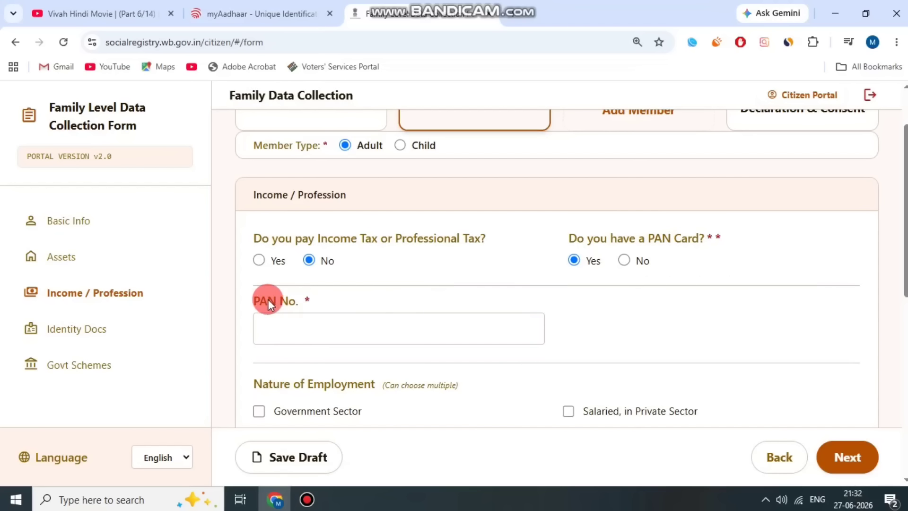
{"action": "left_click_drag", "start_coordinate": [268, 303], "coordinate": [311, 296]}
{"action": "left_click", "coordinate": [625, 260]}
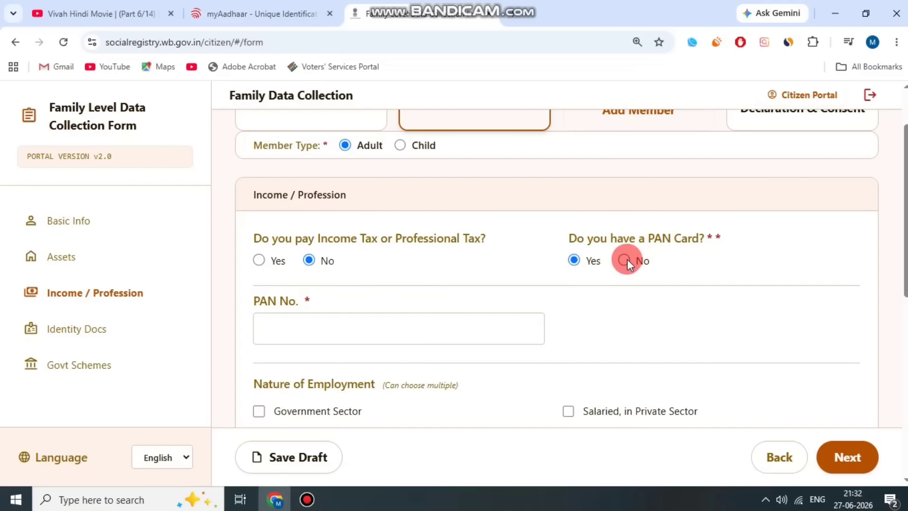
{"action": "scroll", "coordinate": [446, 263], "scroll_direction": "down", "scroll_amount": 3}
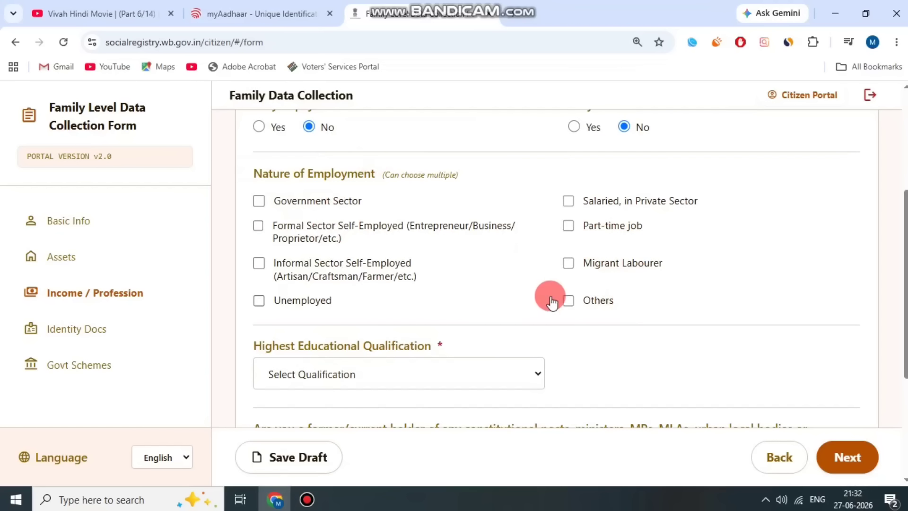
{"action": "left_click", "coordinate": [567, 301]}
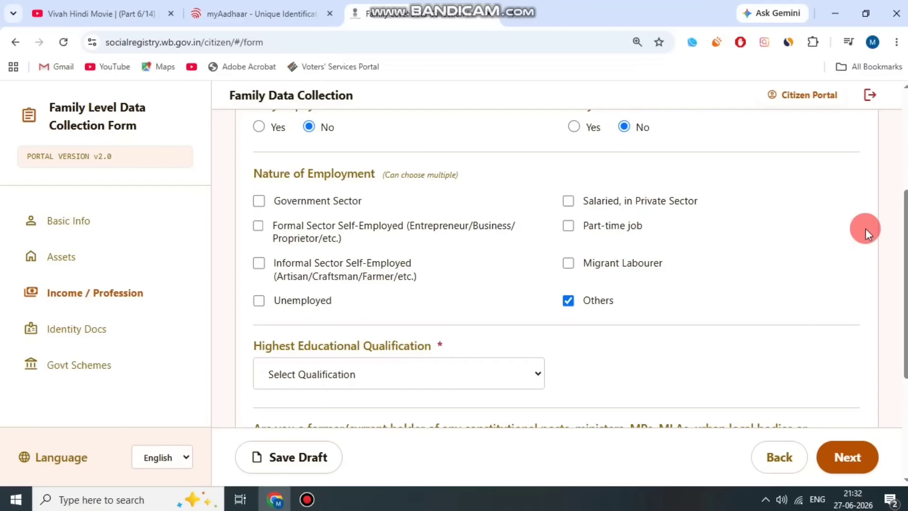
Set educational qualification to Lower than 10th.
{"action": "scroll", "coordinate": [709, 275], "scroll_direction": "down", "scroll_amount": 2}
{"action": "scroll", "coordinate": [655, 257], "scroll_direction": "down", "scroll_amount": 2}
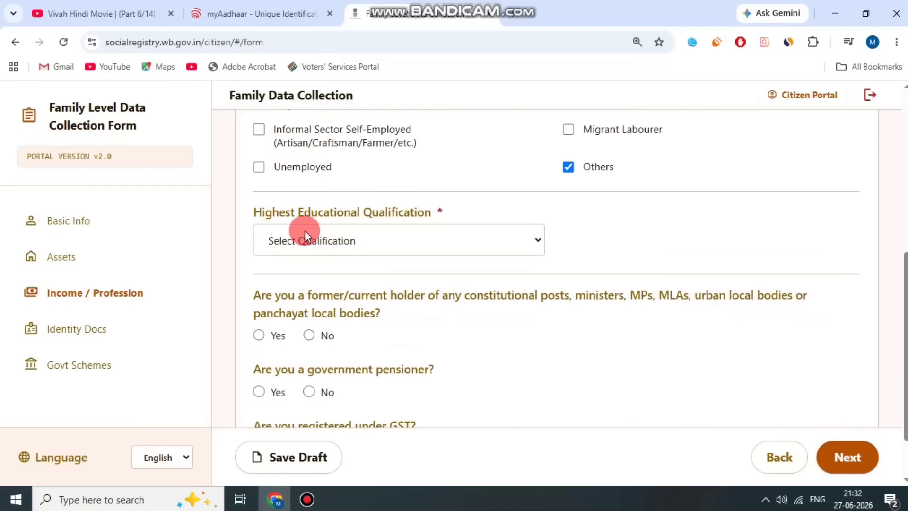
{"action": "left_click_drag", "start_coordinate": [254, 212], "coordinate": [422, 234]}
{"action": "left_click", "coordinate": [415, 249]}
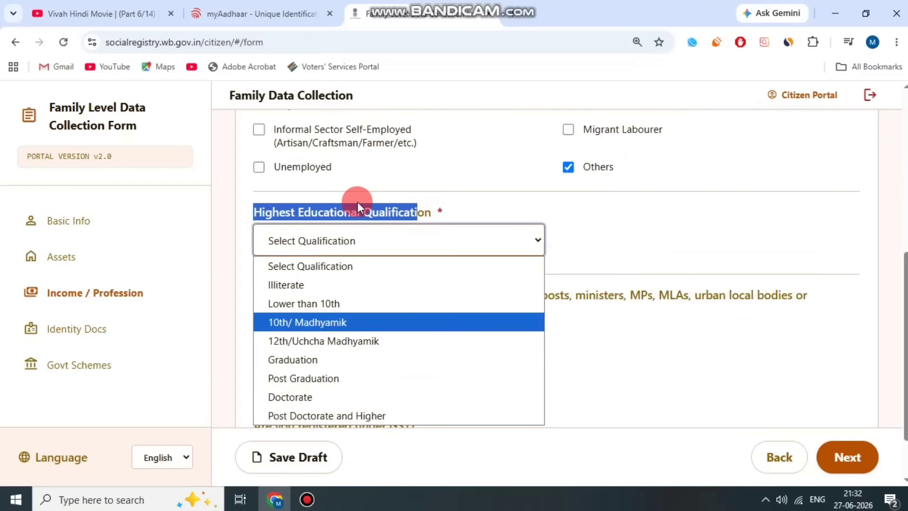
{"action": "left_click", "coordinate": [364, 302]}
{"action": "left_click", "coordinate": [432, 211]}
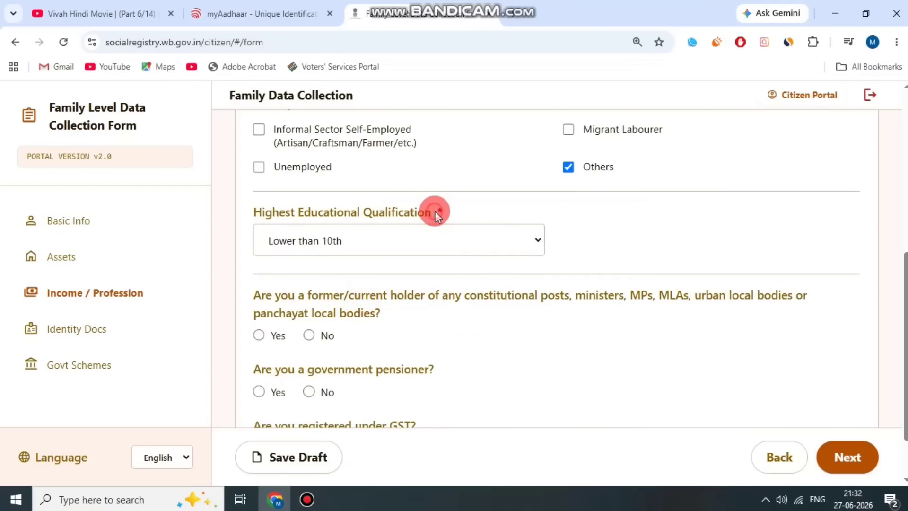
Answer No to holding constitutional posts.
{"action": "scroll", "coordinate": [331, 240], "scroll_direction": "down", "scroll_amount": 2}
{"action": "left_click_drag", "start_coordinate": [268, 222], "coordinate": [382, 245]}
{"action": "left_click", "coordinate": [381, 245]}
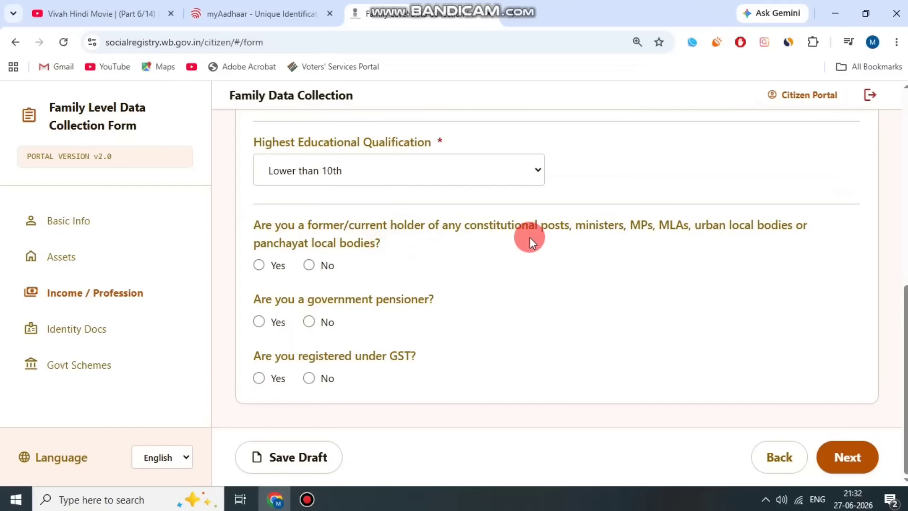
{"action": "left_click_drag", "start_coordinate": [530, 237], "coordinate": [696, 226]}
{"action": "left_click", "coordinate": [557, 223]}
{"action": "mouse_move", "coordinate": [557, 230]}
{"action": "left_mouse_down"}
{"action": "mouse_move", "coordinate": [705, 219]}
{"action": "mouse_move", "coordinate": [559, 229]}
{"action": "left_mouse_up"}
{"action": "left_click", "coordinate": [705, 219]}
{"action": "left_click", "coordinate": [594, 234]}
{"action": "left_click", "coordinate": [311, 262]}
Answer No to government pensioner and GST registration, then advance to Identity Docs.
{"action": "left_click", "coordinate": [650, 180]}
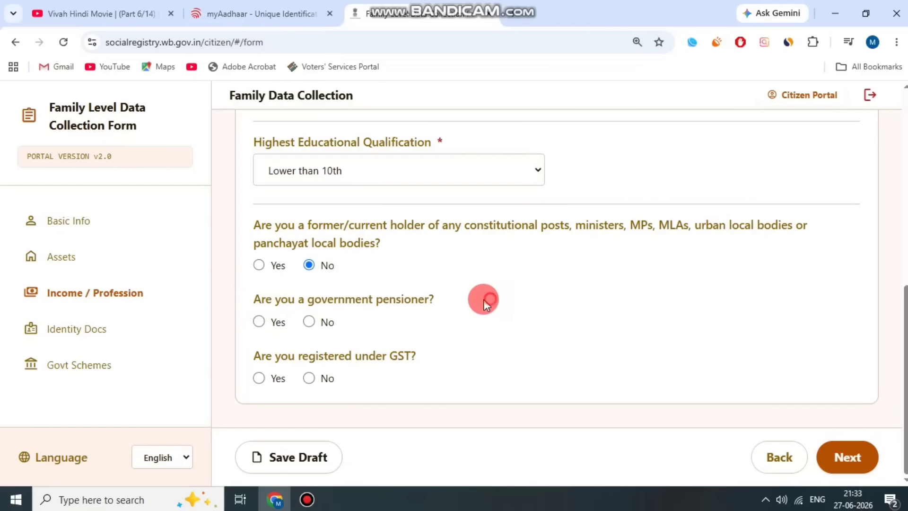
{"action": "left_click", "coordinate": [308, 323]}
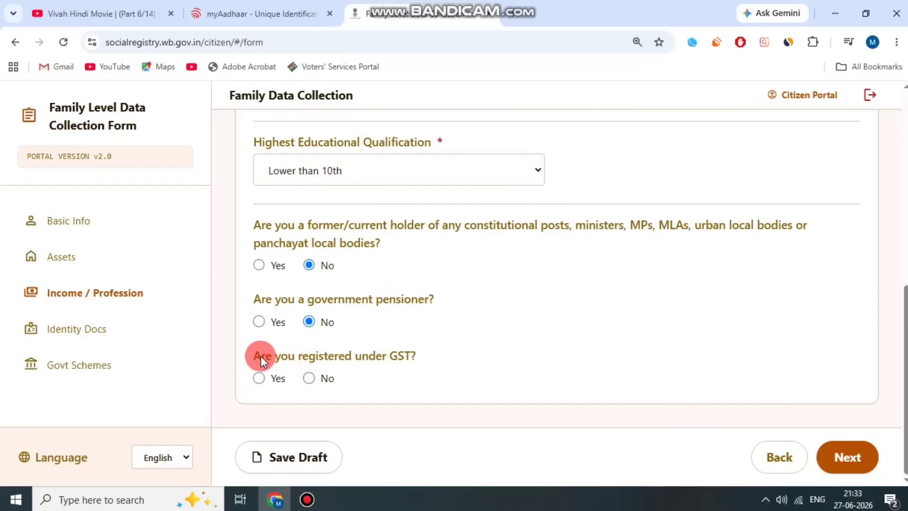
{"action": "left_click_drag", "start_coordinate": [261, 356], "coordinate": [409, 348]}
{"action": "left_click", "coordinate": [305, 368]}
{"action": "left_click", "coordinate": [303, 377]}
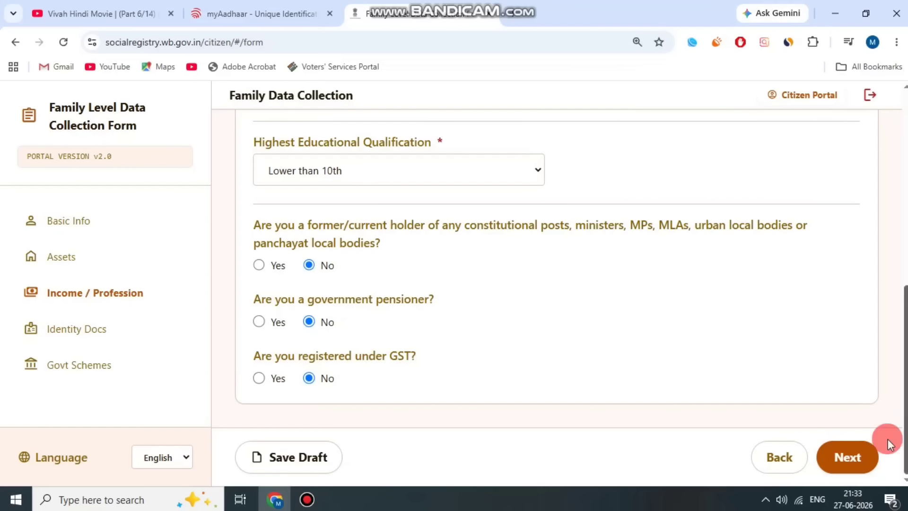
{"action": "left_click", "coordinate": [858, 462]}
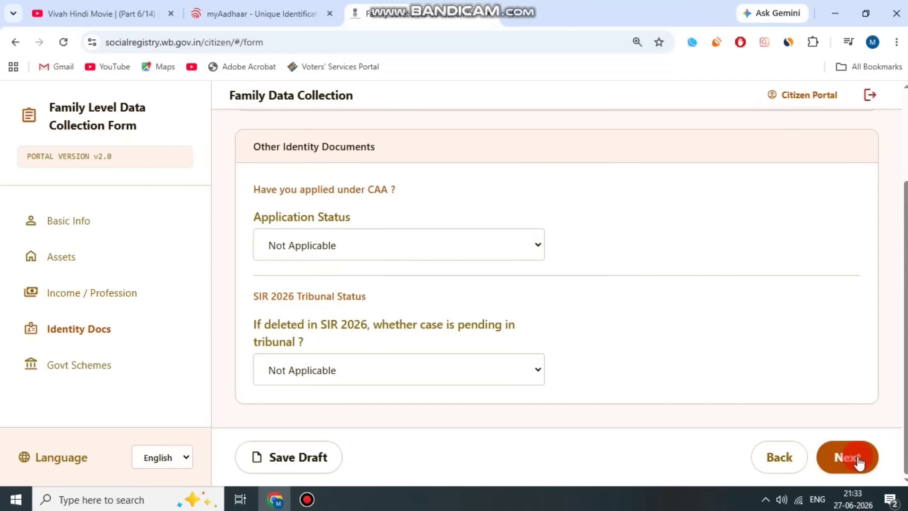
Keep CAA Application Status and SIR 2026 tribunal status at Not Applicable, then advance to Govt Schemes.
{"action": "left_click_drag", "start_coordinate": [268, 190], "coordinate": [452, 214]}
{"action": "left_click", "coordinate": [449, 210]}
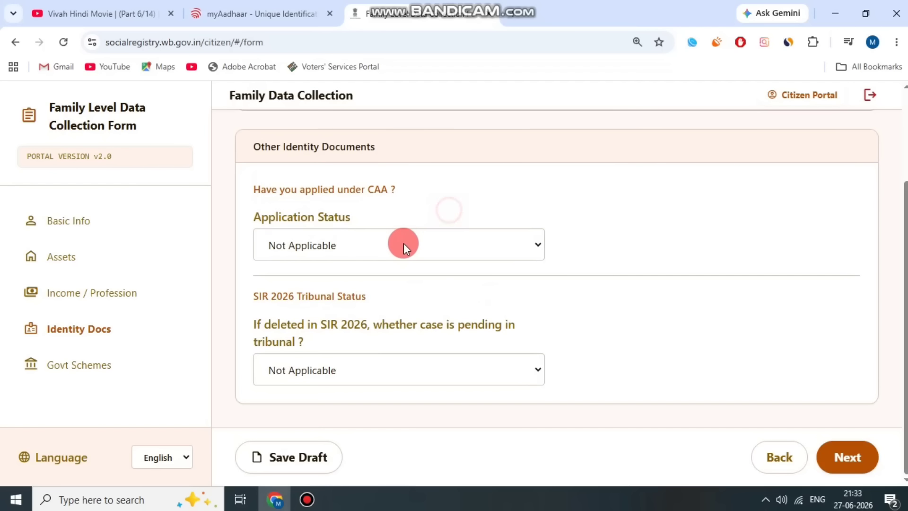
{"action": "left_click", "coordinate": [403, 243]}
{"action": "left_click", "coordinate": [468, 191]}
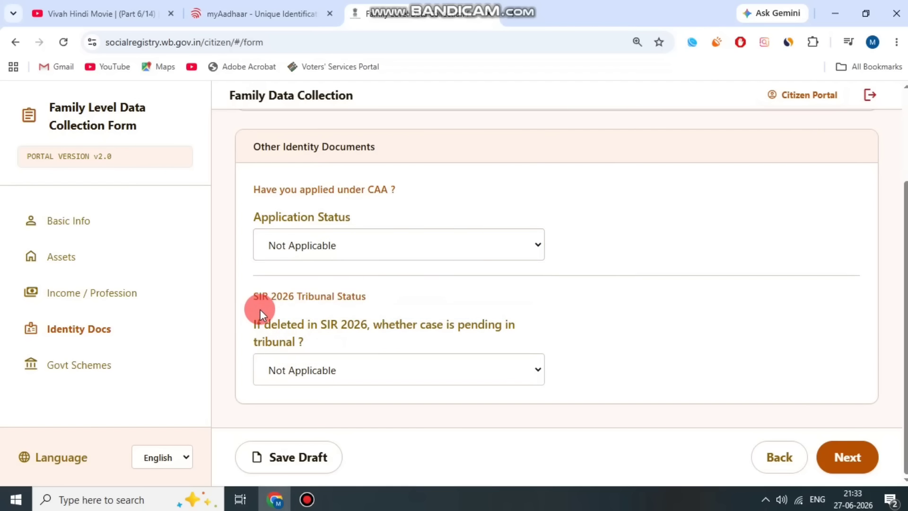
{"action": "left_click_drag", "start_coordinate": [259, 307], "coordinate": [311, 347]}
{"action": "left_click", "coordinate": [311, 347]}
{"action": "left_click", "coordinate": [401, 382]}
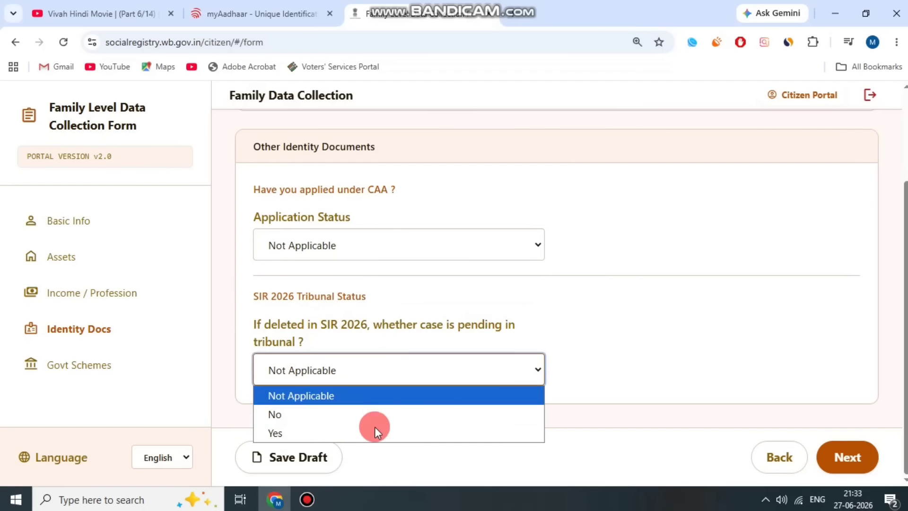
{"action": "left_click", "coordinate": [407, 325]}
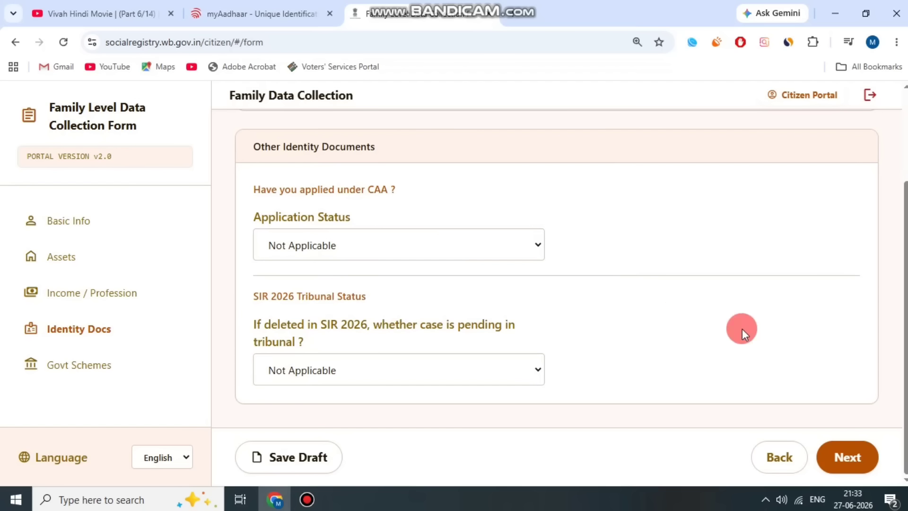
{"action": "left_click", "coordinate": [851, 461]}
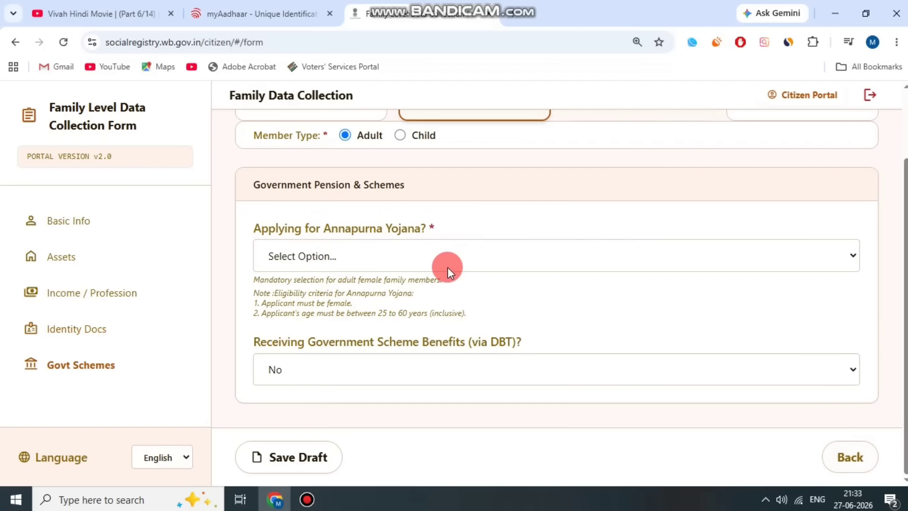
Review the Annapurna Yojana question and its age eligibility rule on the second member's record.
{"action": "scroll", "coordinate": [453, 277], "scroll_direction": "up", "scroll_amount": 2}
{"action": "left_click_drag", "start_coordinate": [252, 295], "coordinate": [450, 296]}
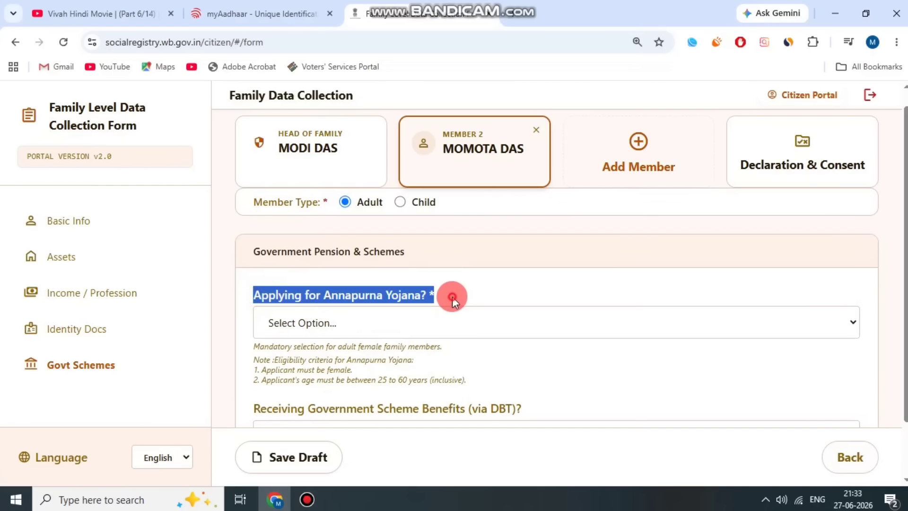
{"action": "left_click", "coordinate": [453, 297]}
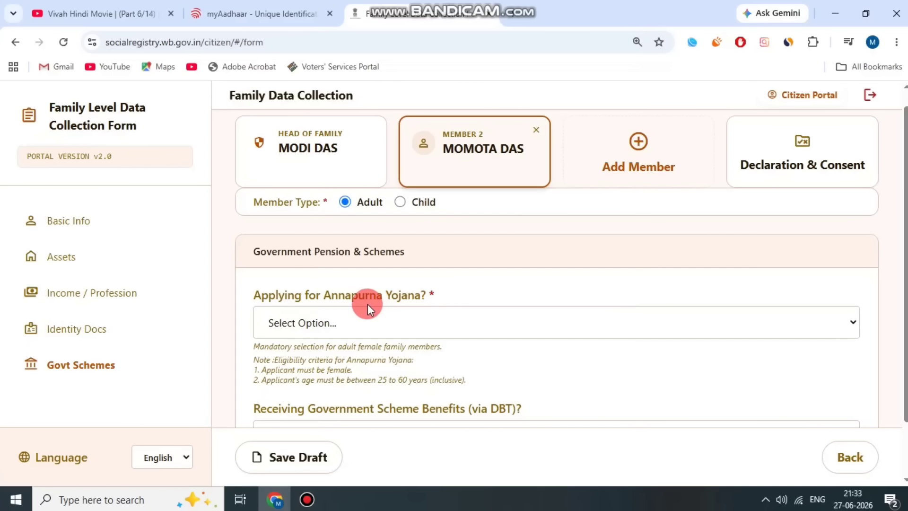
{"action": "left_click_drag", "start_coordinate": [253, 296], "coordinate": [350, 281]}
{"action": "left_click", "coordinate": [351, 280]}
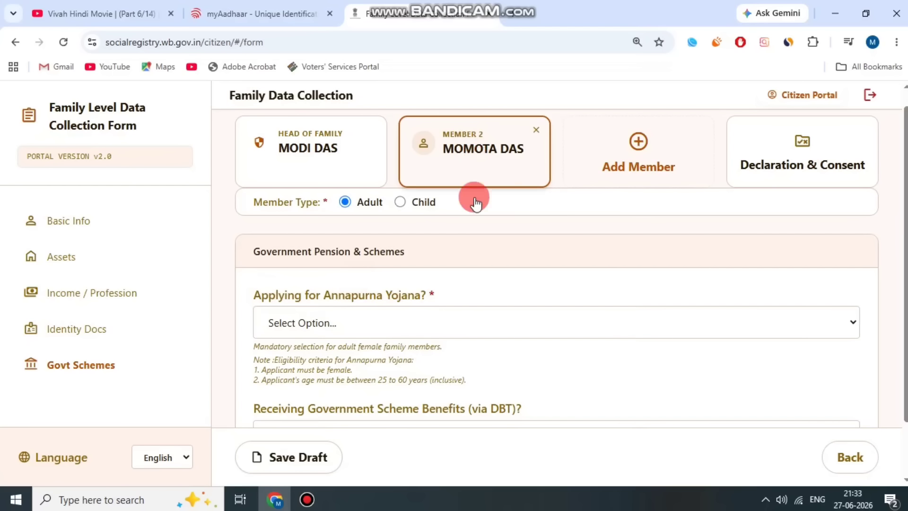
{"action": "left_click_drag", "start_coordinate": [282, 376], "coordinate": [383, 375]}
{"action": "left_click", "coordinate": [383, 375]}
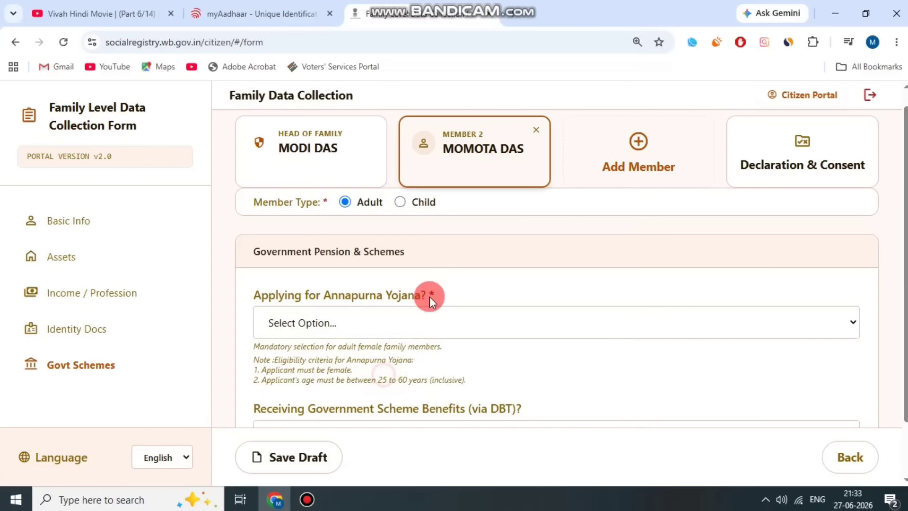
{"action": "left_click", "coordinate": [475, 161]}
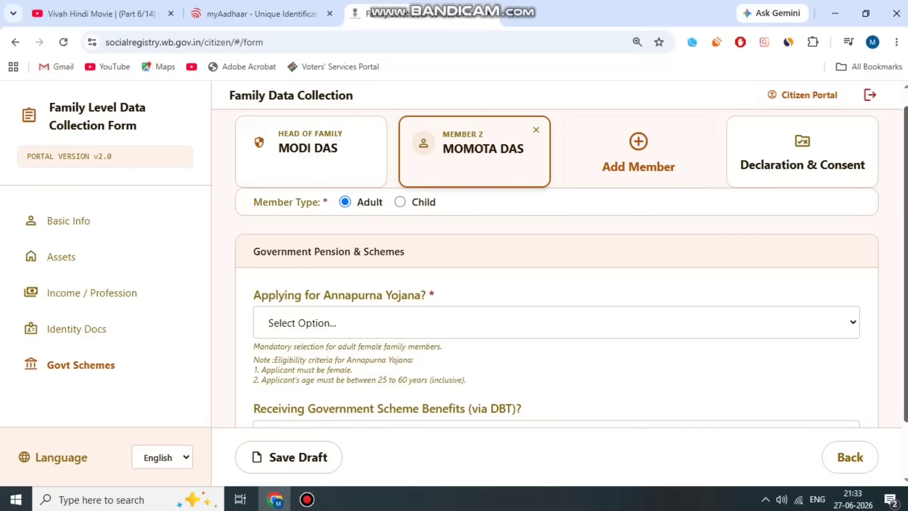
{"action": "left_click", "coordinate": [387, 285]}
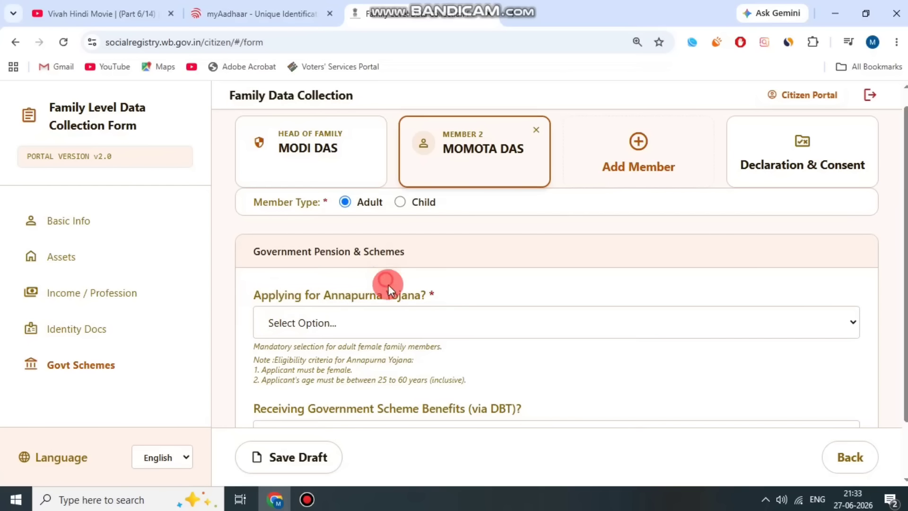
{"action": "left_click_drag", "start_coordinate": [305, 379], "coordinate": [436, 378]}
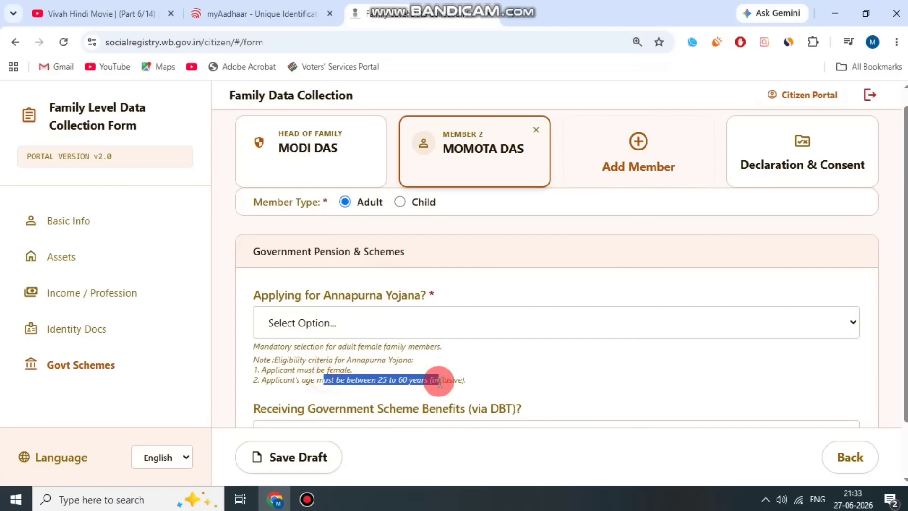
{"action": "left_click", "coordinate": [405, 378]}
Answer 'Yes, I am applying' to the Annapurna Yojana question.
{"action": "left_click", "coordinate": [337, 304]}
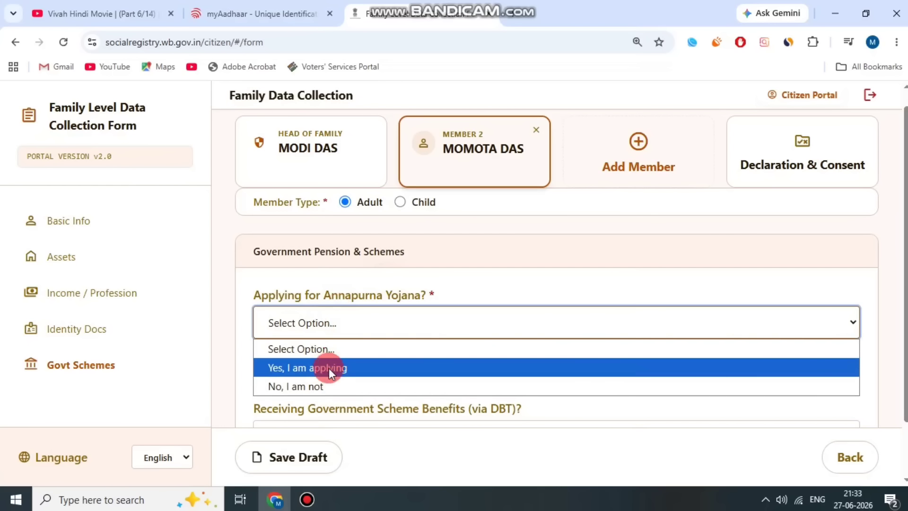
{"action": "left_click", "coordinate": [328, 368]}
{"action": "left_click", "coordinate": [291, 331]}
{"action": "left_click", "coordinate": [289, 351]}
{"action": "left_click_drag", "start_coordinate": [285, 376], "coordinate": [385, 376]}
{"action": "left_click", "coordinate": [385, 376]}
{"action": "left_click", "coordinate": [474, 161]}
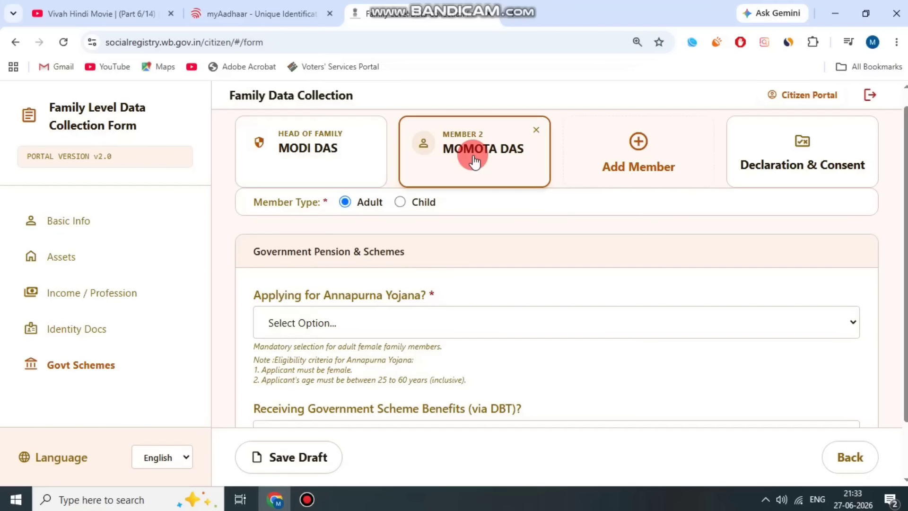
{"action": "left_click", "coordinate": [312, 325]}
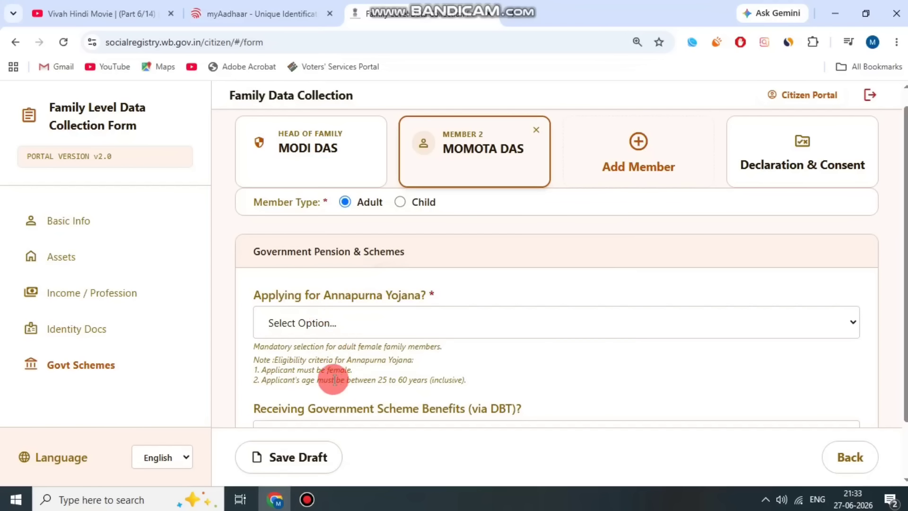
{"action": "left_click_drag", "start_coordinate": [334, 380], "coordinate": [428, 380]}
{"action": "left_click", "coordinate": [436, 379]}
{"action": "left_click", "coordinate": [337, 322]}
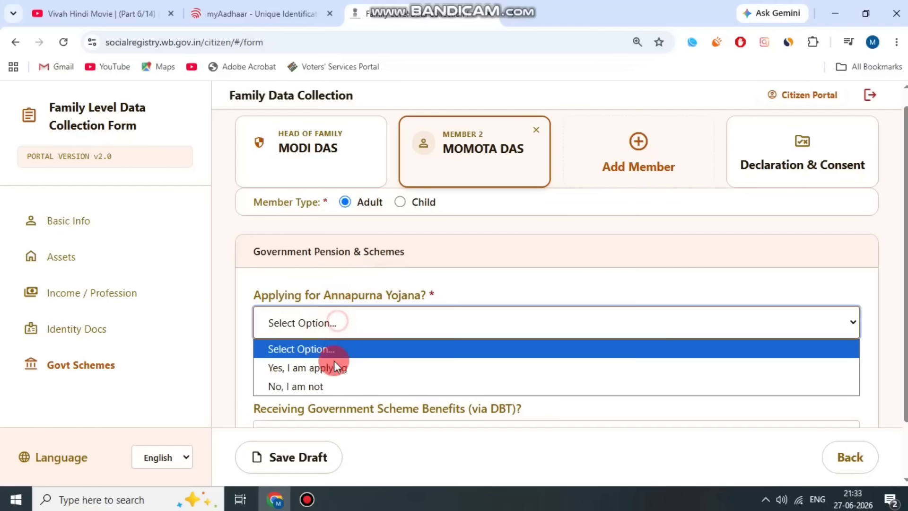
{"action": "left_click", "coordinate": [328, 368]}
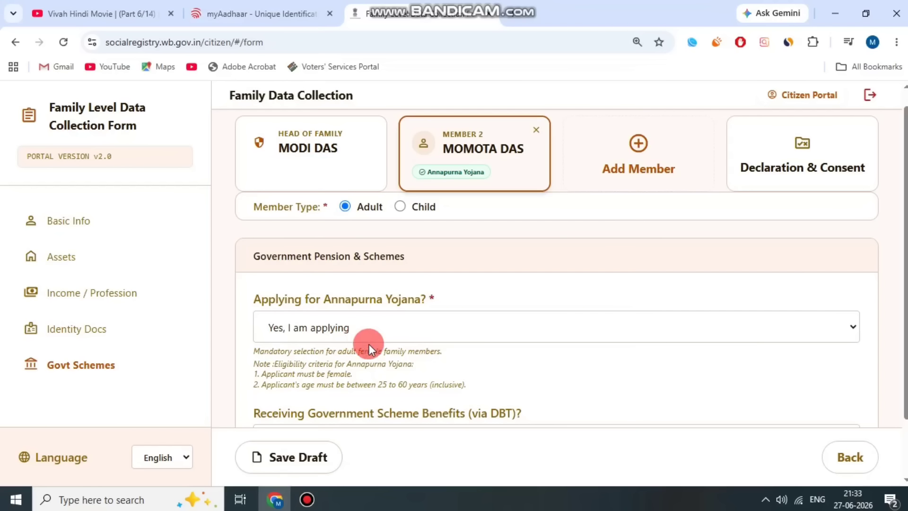
Answer Yes to receiving DBT scheme benefits.
{"action": "scroll", "coordinate": [369, 344], "scroll_direction": "down", "scroll_amount": 1}
{"action": "left_click_drag", "start_coordinate": [280, 342], "coordinate": [543, 339]}
{"action": "left_click", "coordinate": [543, 337]}
{"action": "left_click", "coordinate": [379, 371]}
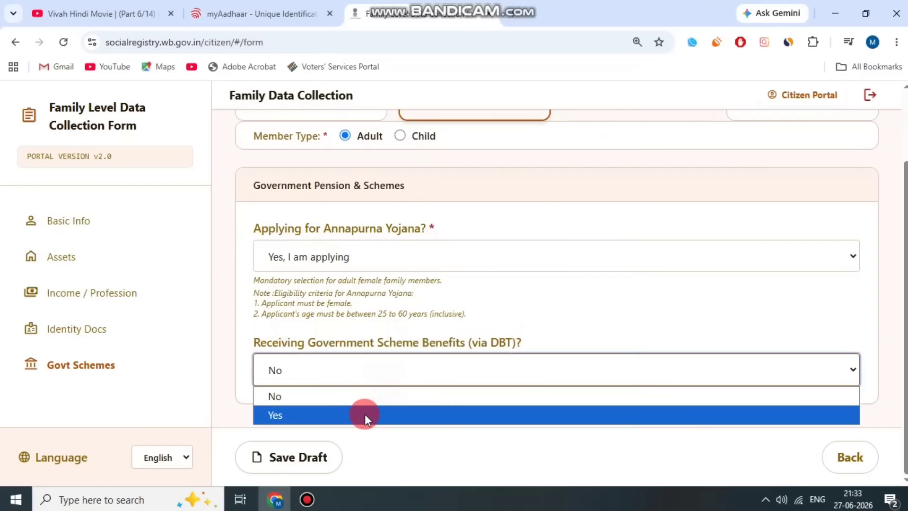
{"action": "left_click", "coordinate": [365, 415]}
Choose Lakshmir Bhandar as Scheme 1 and set Want to Opt Out to Yes.
{"action": "scroll", "coordinate": [455, 339], "scroll_direction": "down", "scroll_amount": 3}
{"action": "left_click", "coordinate": [363, 324]}
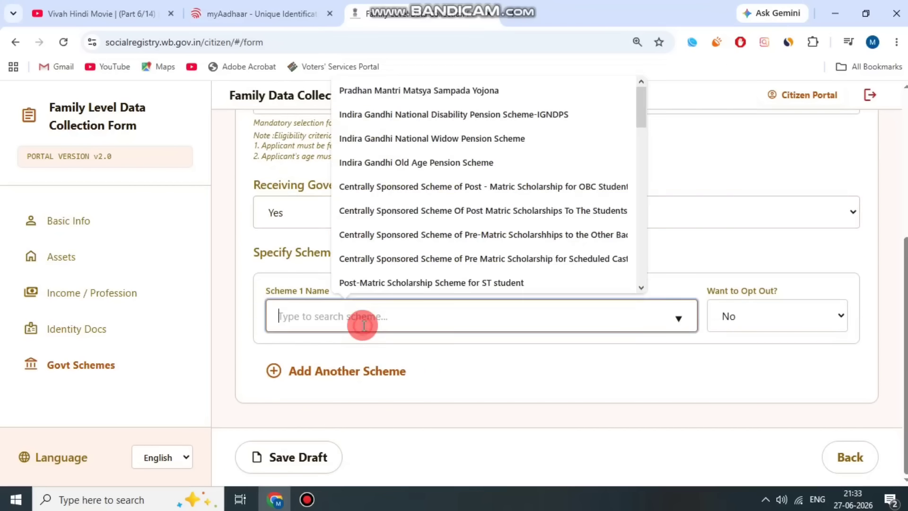
{"action": "left_click_drag", "start_coordinate": [649, 108], "coordinate": [574, 206]}
{"action": "left_click", "coordinate": [462, 177]}
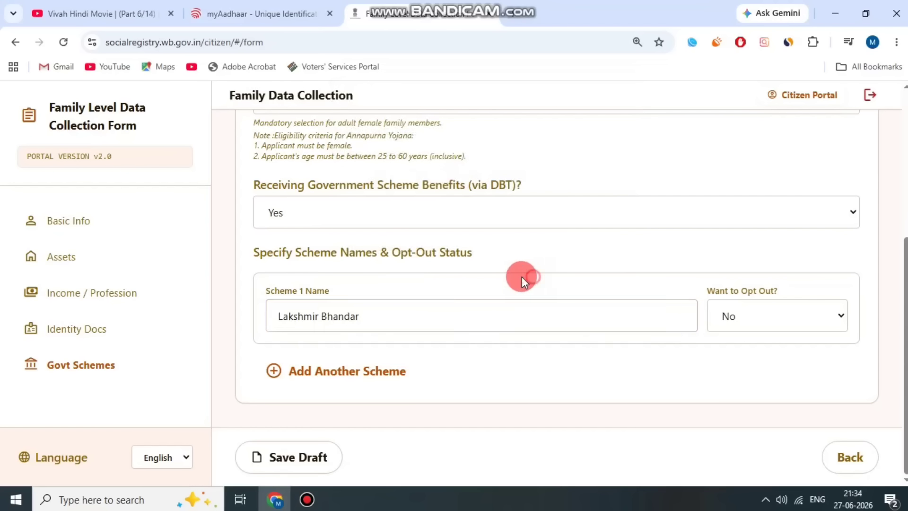
{"action": "left_click_drag", "start_coordinate": [521, 277], "coordinate": [780, 290]}
{"action": "left_click", "coordinate": [756, 317]}
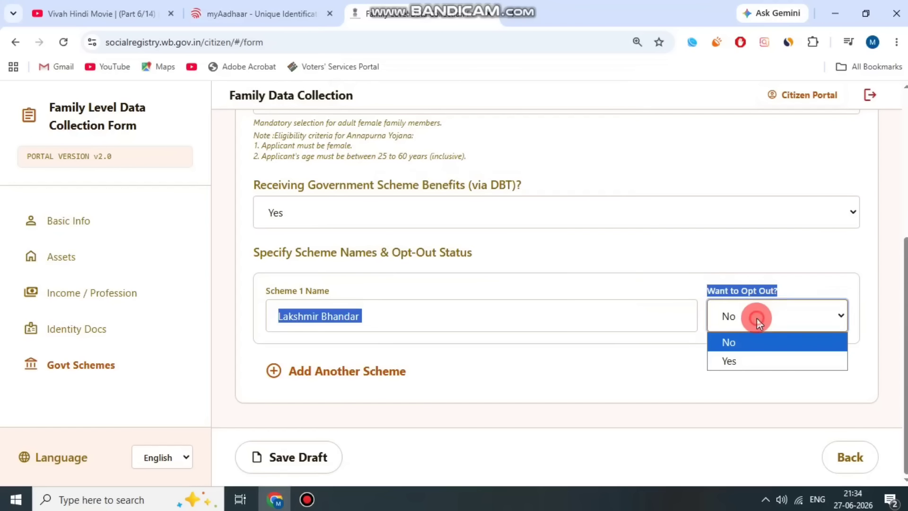
{"action": "left_click", "coordinate": [759, 361]}
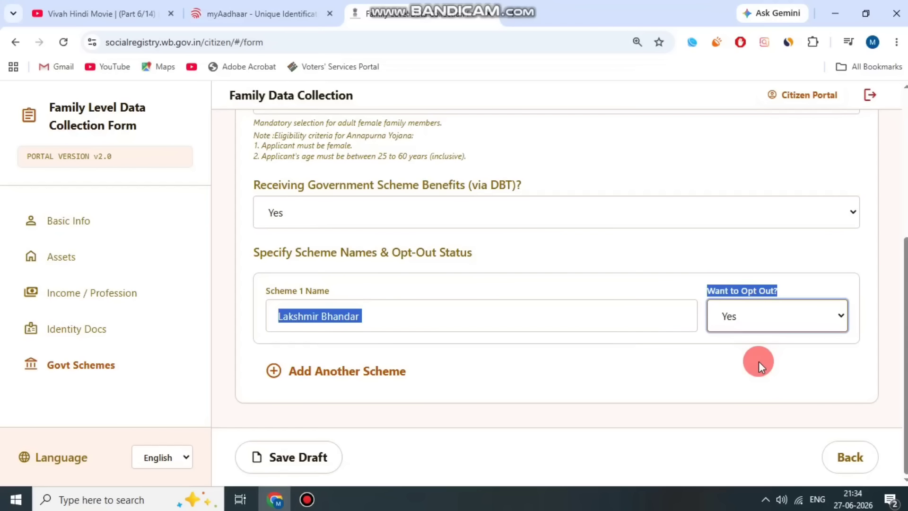
{"action": "left_click", "coordinate": [731, 360]}
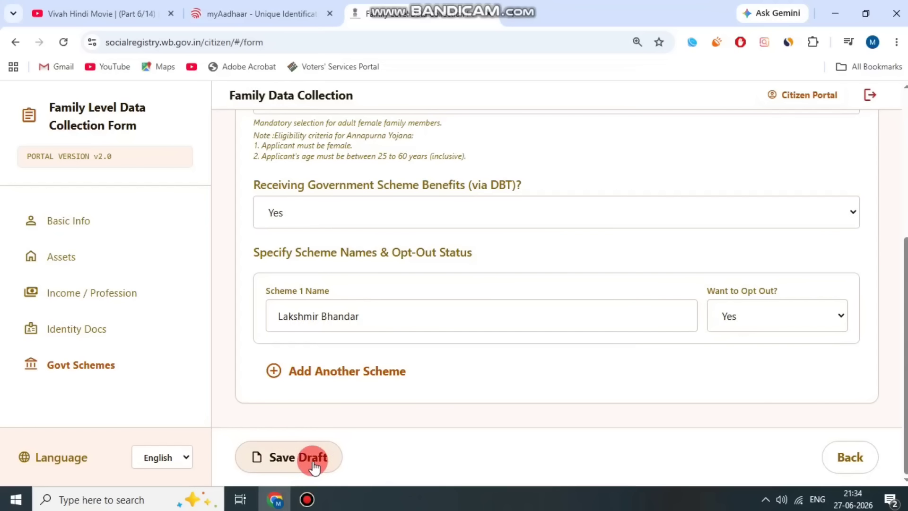
{"action": "scroll", "coordinate": [747, 402], "scroll_direction": "up", "scroll_amount": 5}
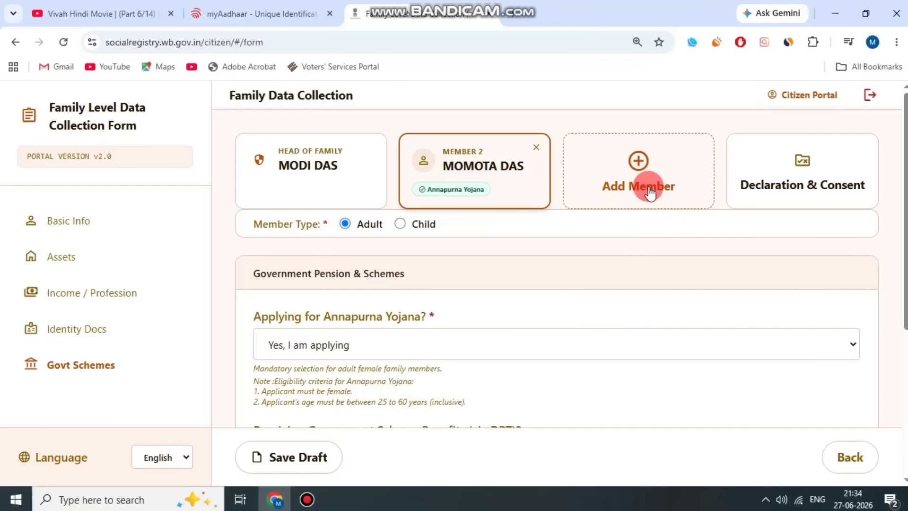
Accept the Declaration & Consent, preview the whole form, and submit the application.
{"action": "left_click", "coordinate": [802, 180]}
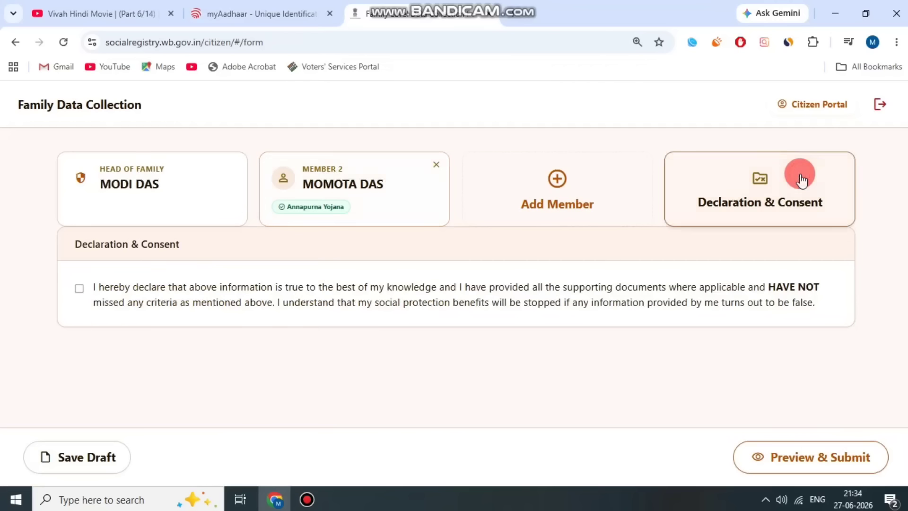
{"action": "left_click", "coordinate": [80, 288]}
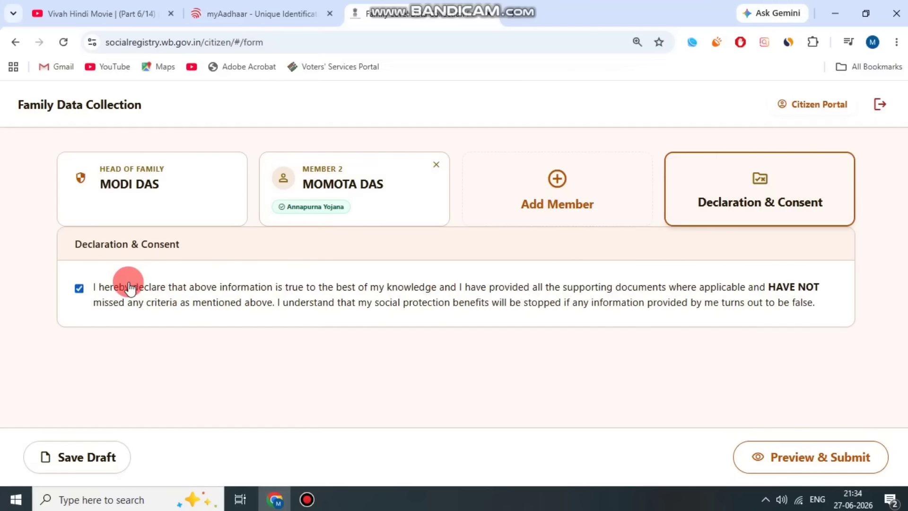
{"action": "left_click", "coordinate": [831, 479]}
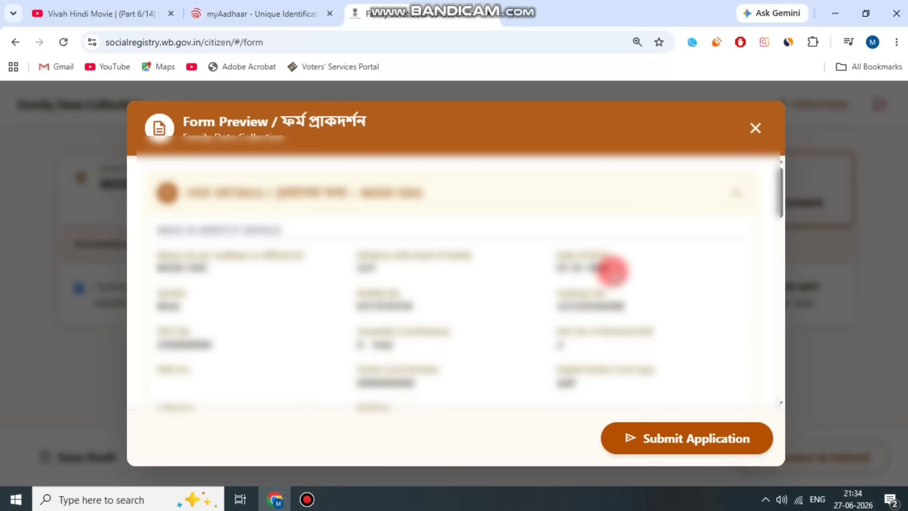
{"action": "scroll", "coordinate": [624, 289], "scroll_direction": "down", "scroll_amount": 5}
{"action": "scroll", "coordinate": [625, 290], "scroll_direction": "down", "scroll_amount": 5}
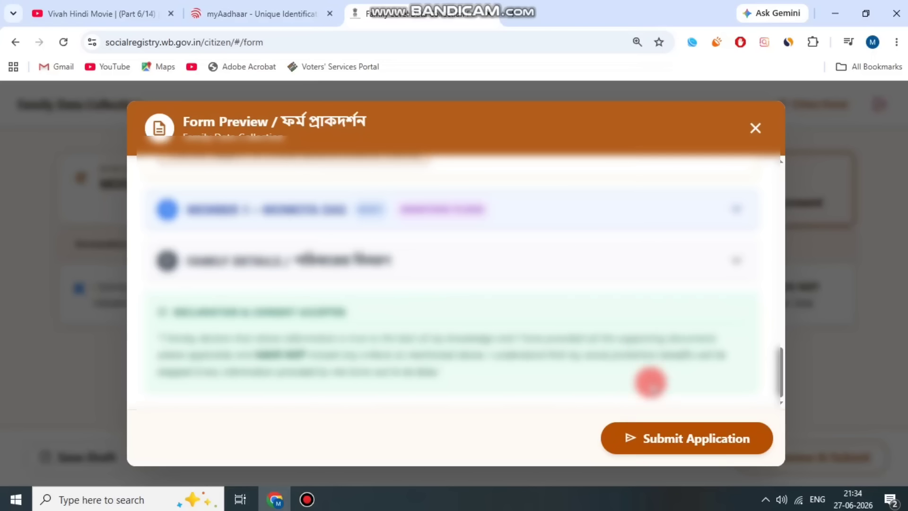
{"action": "left_click", "coordinate": [310, 500]}
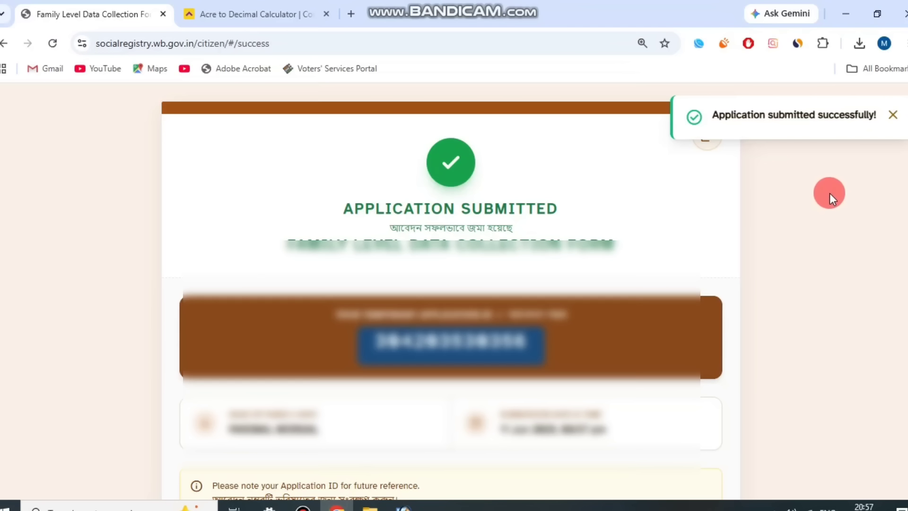
Print the Application Submitted acknowledgement page.
{"action": "key", "text": "ctrl+p"}
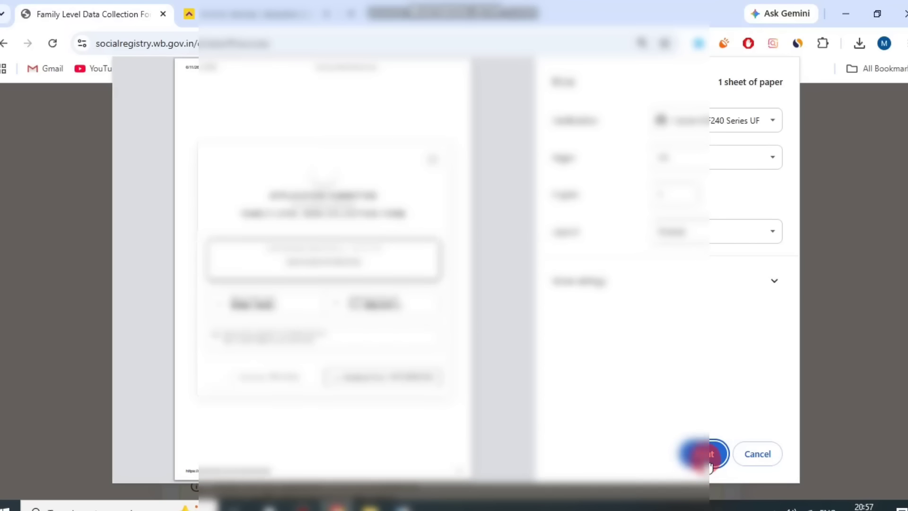
{"action": "left_click", "coordinate": [701, 455]}
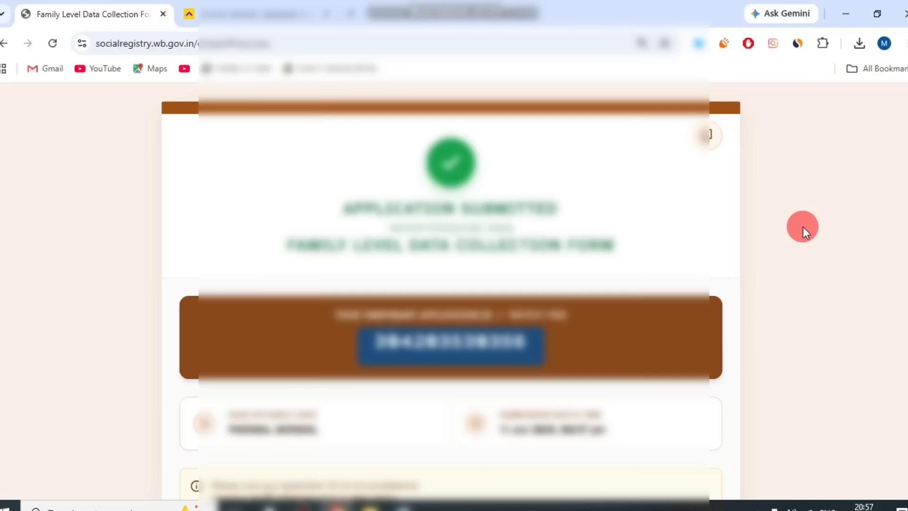
{"action": "scroll", "coordinate": [802, 226], "scroll_direction": "down", "scroll_amount": 3}
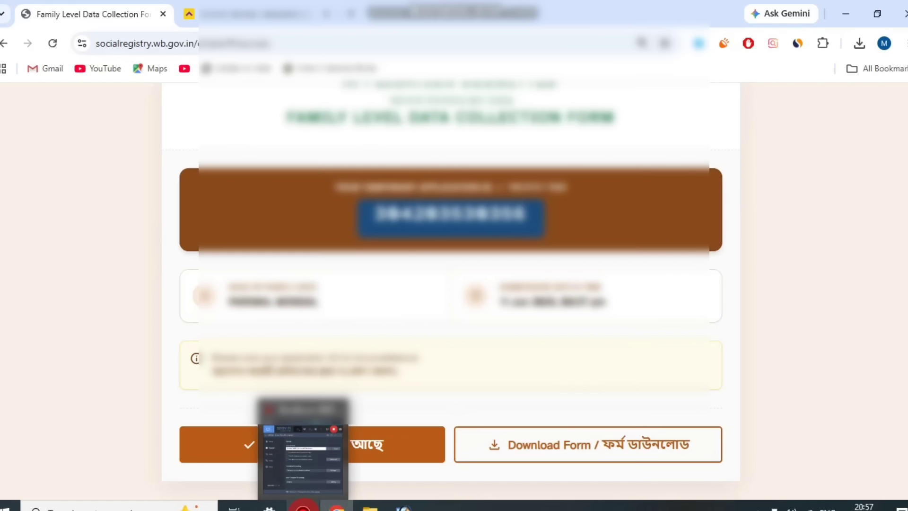
{"action": "left_click", "coordinate": [303, 507]}
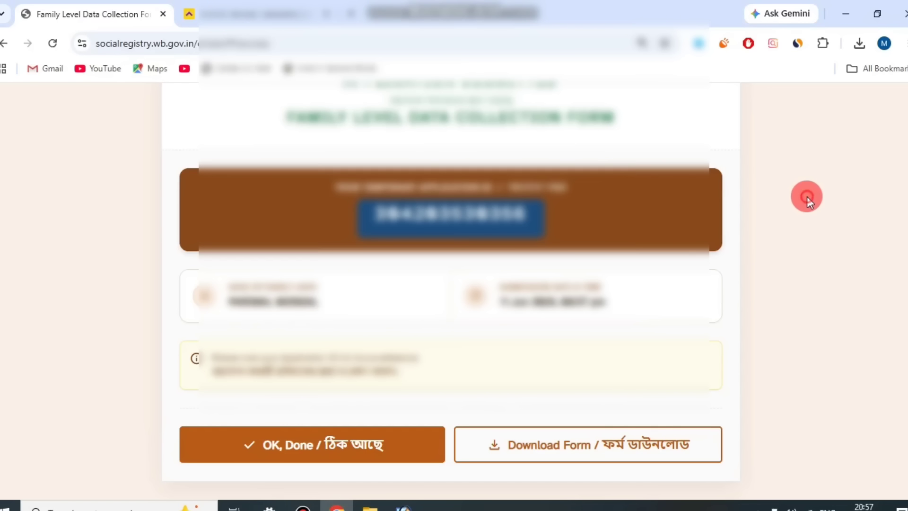
Download the filled form as the Family_Level_Data_Collection PDF and open it.
{"action": "left_click", "coordinate": [806, 196]}
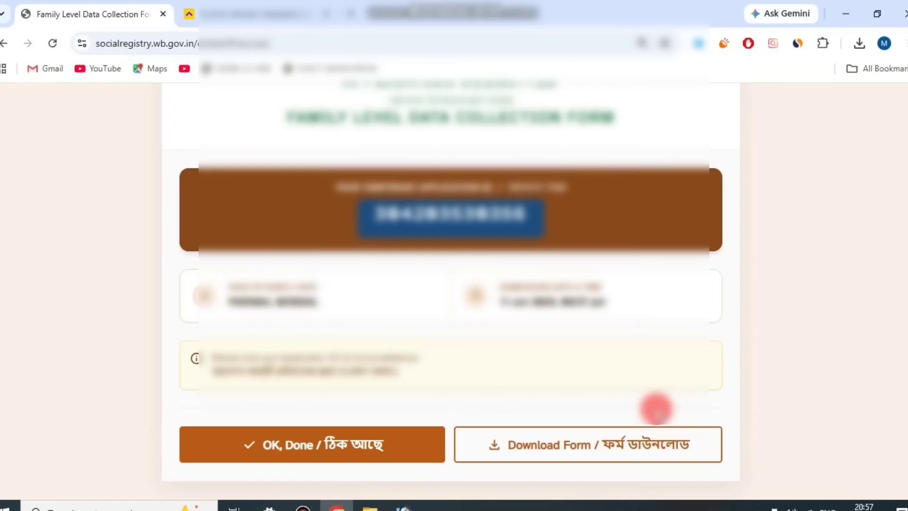
{"action": "left_click", "coordinate": [608, 457]}
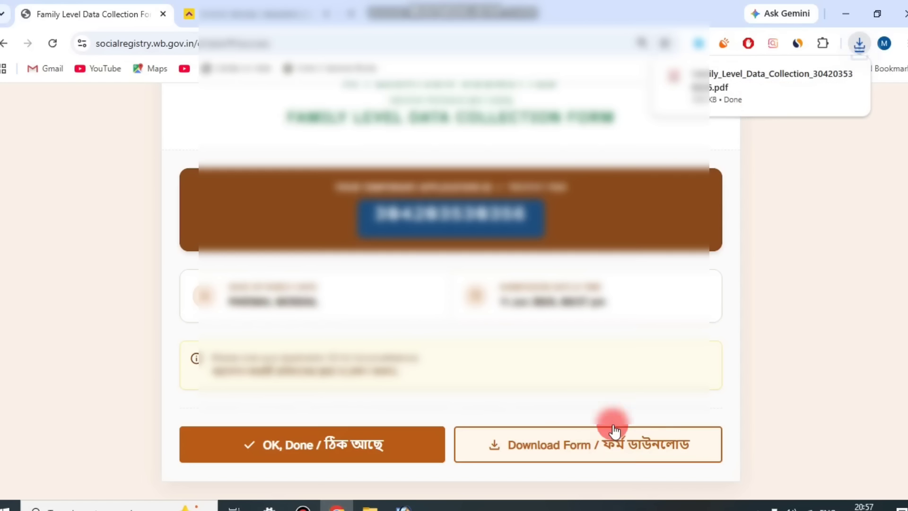
{"action": "left_click", "coordinate": [736, 88]}
Read through the acknowledgement receipt PDF, then switch to the portal tab.
{"action": "scroll", "coordinate": [624, 290], "scroll_direction": "down", "scroll_amount": 10}
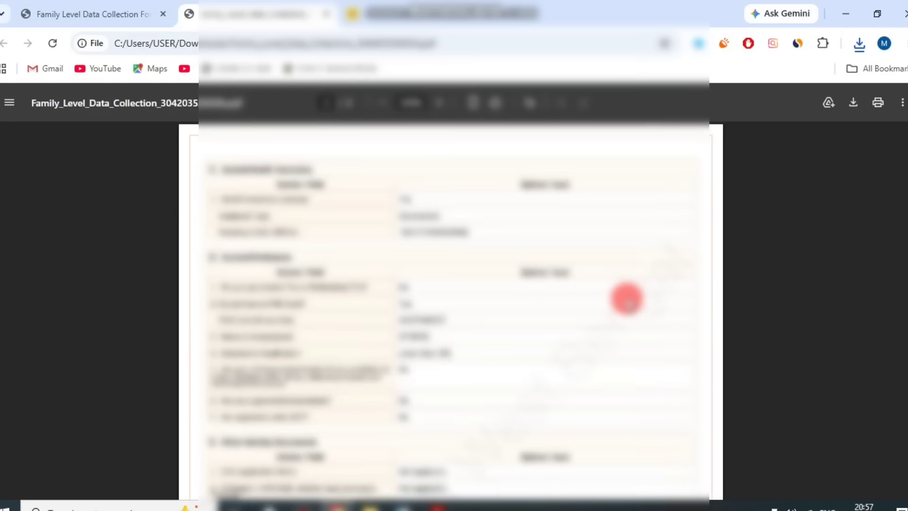
{"action": "scroll", "coordinate": [601, 329], "scroll_direction": "up", "scroll_amount": 10}
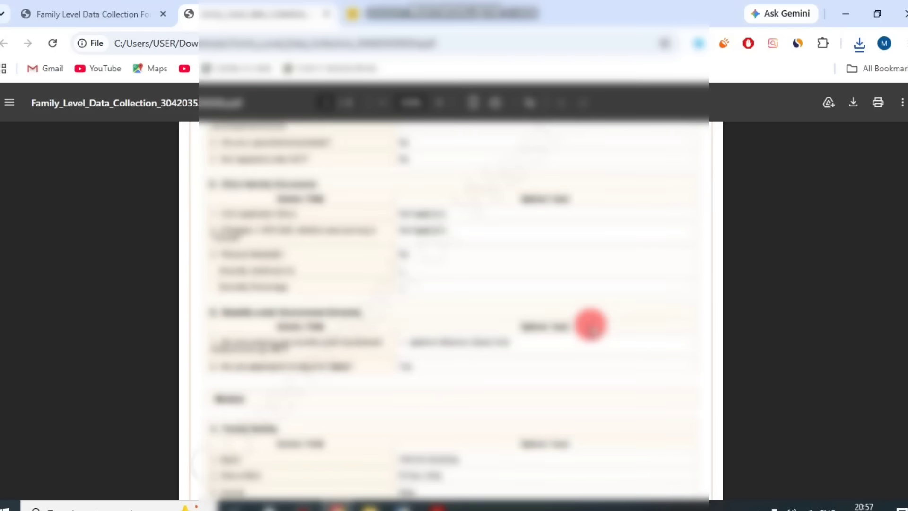
{"action": "scroll", "coordinate": [588, 324], "scroll_direction": "down", "scroll_amount": 4}
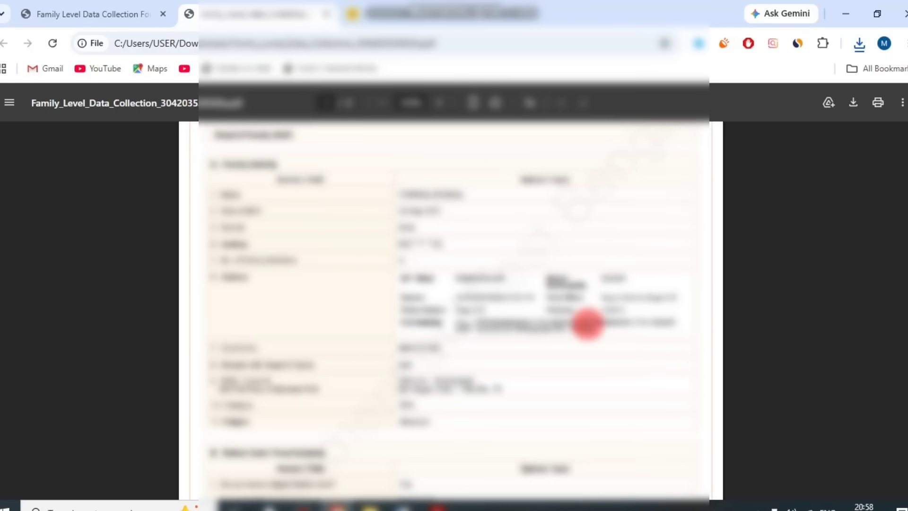
{"action": "scroll", "coordinate": [588, 322], "scroll_direction": "up", "scroll_amount": 4}
{"action": "scroll", "coordinate": [588, 326], "scroll_direction": "down", "scroll_amount": 8}
{"action": "scroll", "coordinate": [587, 335], "scroll_direction": "down", "scroll_amount": 5}
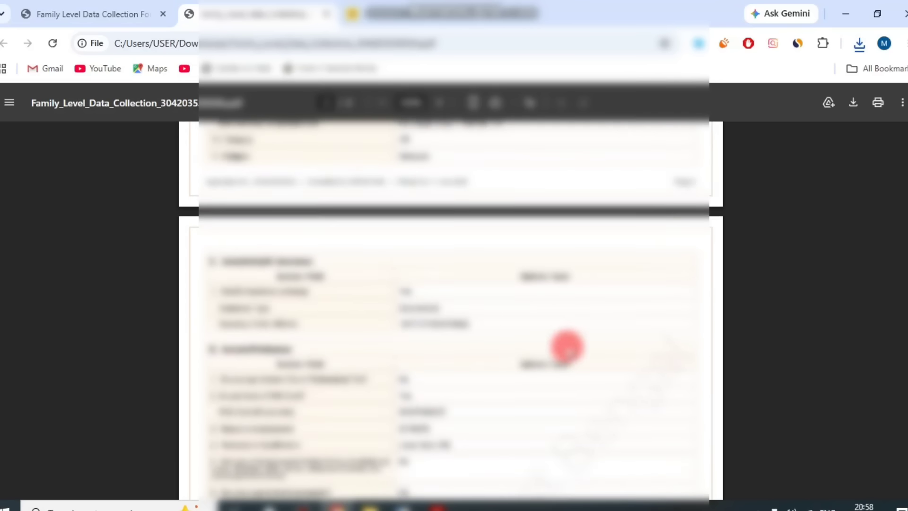
{"action": "left_click", "coordinate": [125, 14]}
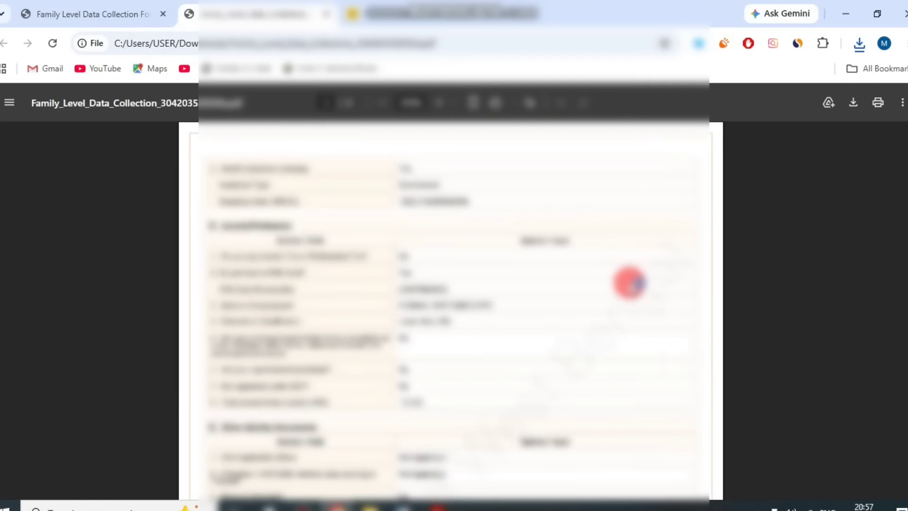
Scroll through the portal page and return to the form submission tab.
{"action": "scroll", "coordinate": [629, 284], "scroll_direction": "up", "scroll_amount": 10}
{"action": "scroll", "coordinate": [626, 290], "scroll_direction": "down", "scroll_amount": 8}
{"action": "scroll", "coordinate": [627, 289], "scroll_direction": "up", "scroll_amount": 8}
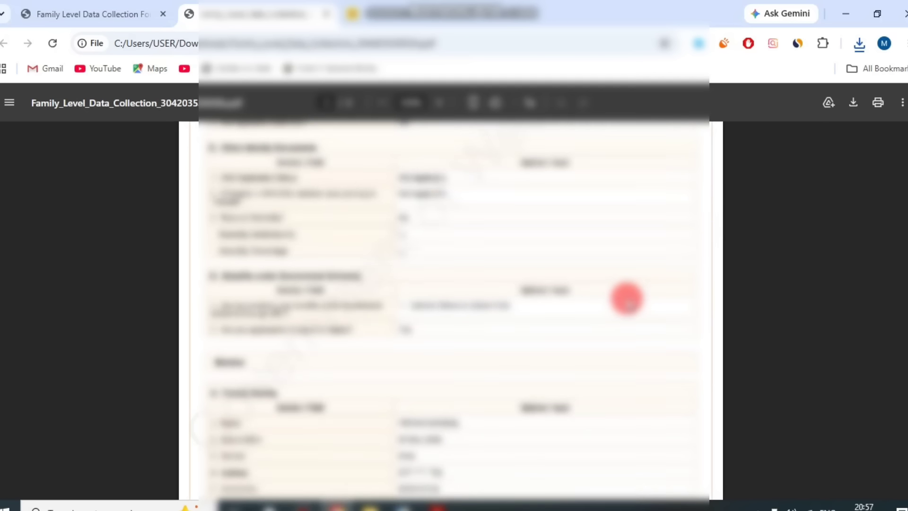
{"action": "scroll", "coordinate": [626, 298], "scroll_direction": "down", "scroll_amount": 5}
{"action": "scroll", "coordinate": [620, 308], "scroll_direction": "down", "scroll_amount": 10}
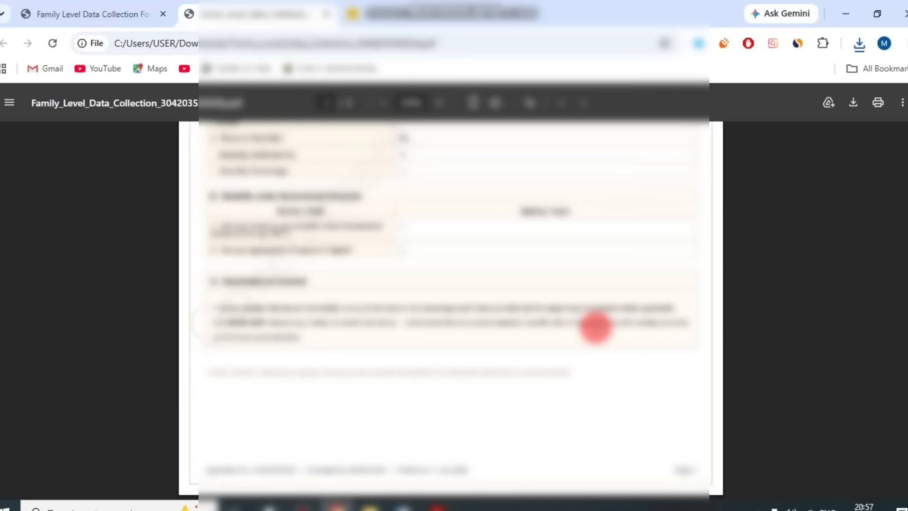
{"action": "scroll", "coordinate": [595, 327], "scroll_direction": "up", "scroll_amount": 15}
{"action": "scroll", "coordinate": [590, 325], "scroll_direction": "down", "scroll_amount": 9}
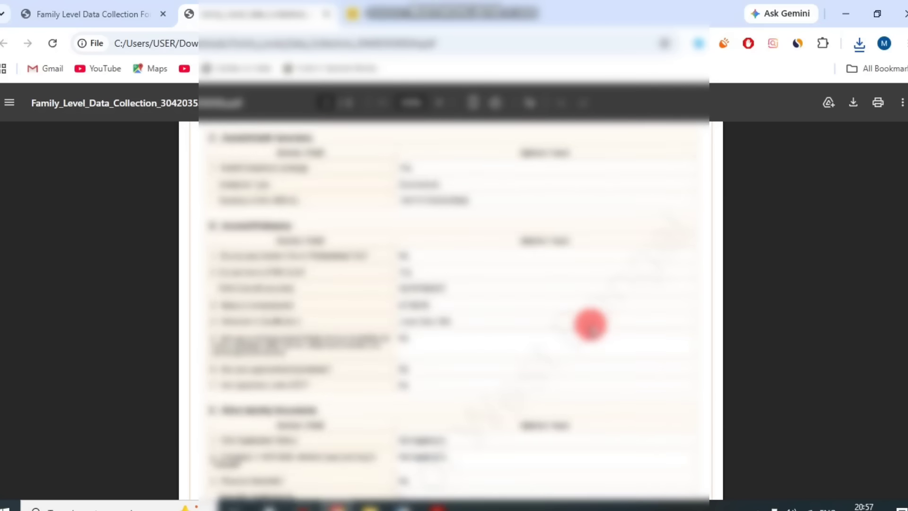
{"action": "scroll", "coordinate": [590, 326], "scroll_direction": "up", "scroll_amount": 12}
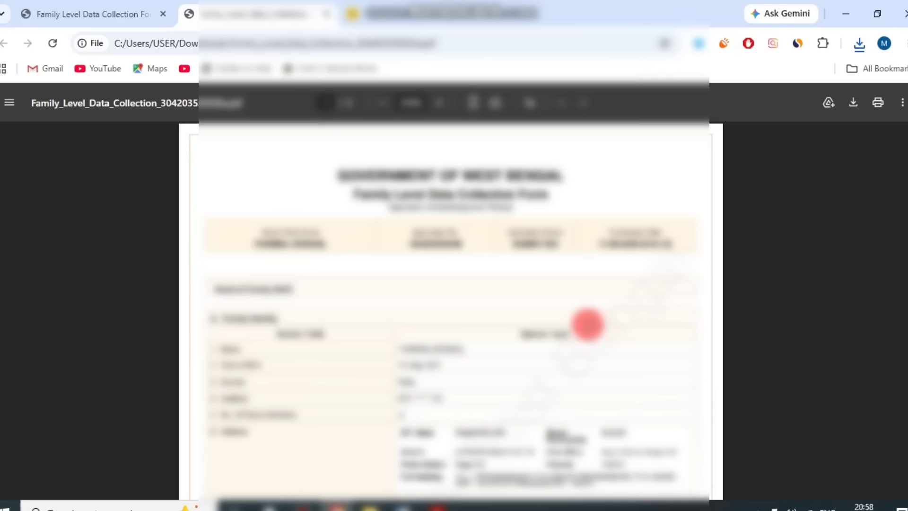
{"action": "scroll", "coordinate": [588, 324], "scroll_direction": "down", "scroll_amount": 4}
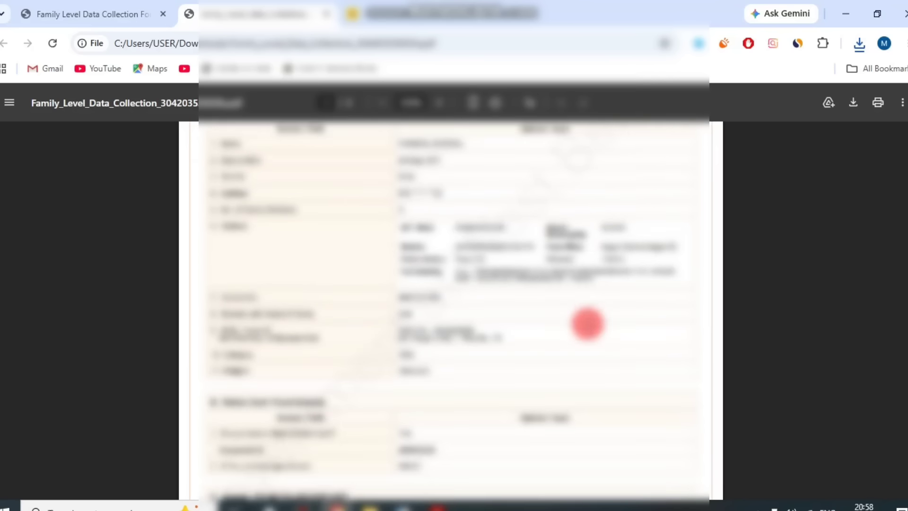
{"action": "scroll", "coordinate": [588, 324], "scroll_direction": "up", "scroll_amount": 5}
{"action": "scroll", "coordinate": [588, 327], "scroll_direction": "down", "scroll_amount": 10}
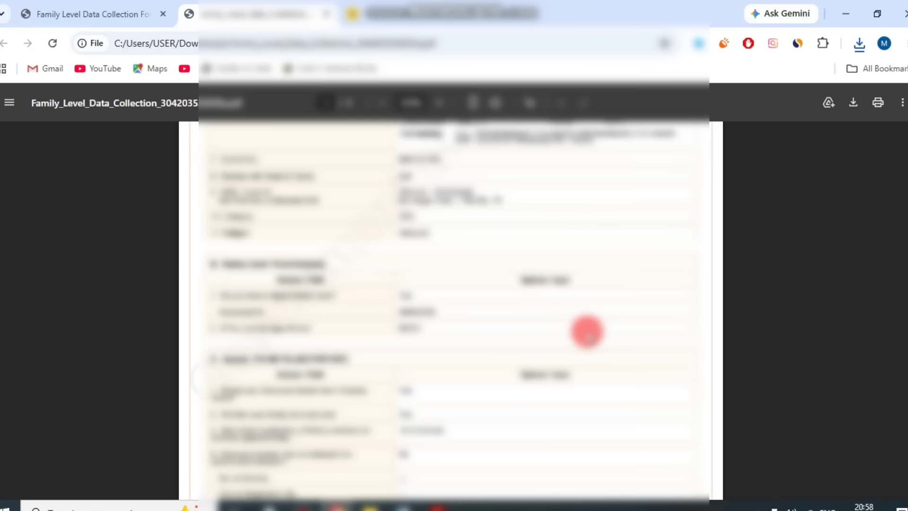
{"action": "scroll", "coordinate": [587, 334], "scroll_direction": "down", "scroll_amount": 7}
{"action": "scroll", "coordinate": [389, 266], "scroll_direction": "up", "scroll_amount": 5}
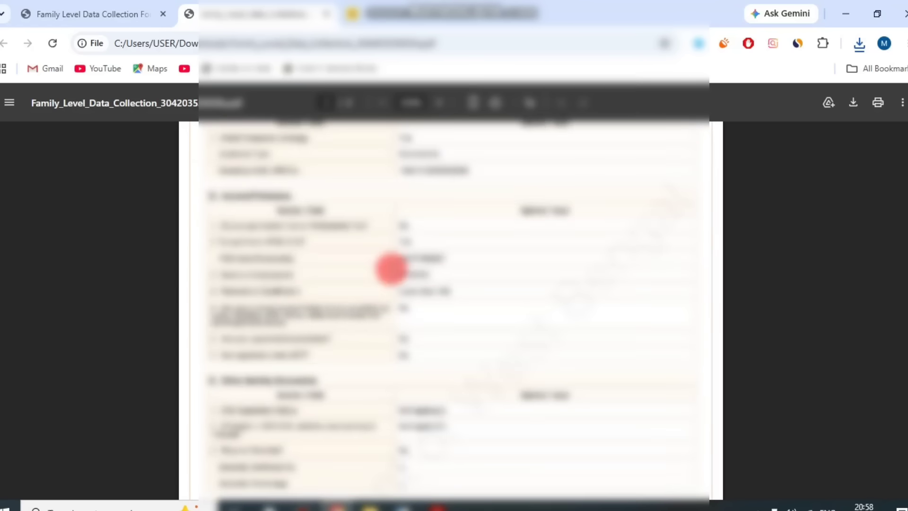
{"action": "scroll", "coordinate": [389, 266], "scroll_direction": "down", "scroll_amount": 2}
{"action": "left_click", "coordinate": [121, 10]}
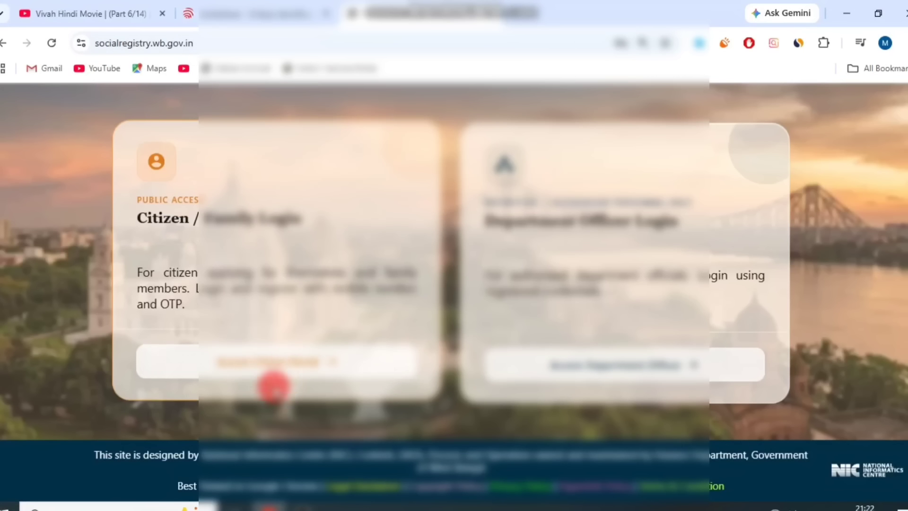
On the Citizen login page, select 24 PARAGANAS SOUTH as the district.
{"action": "left_click", "coordinate": [289, 363]}
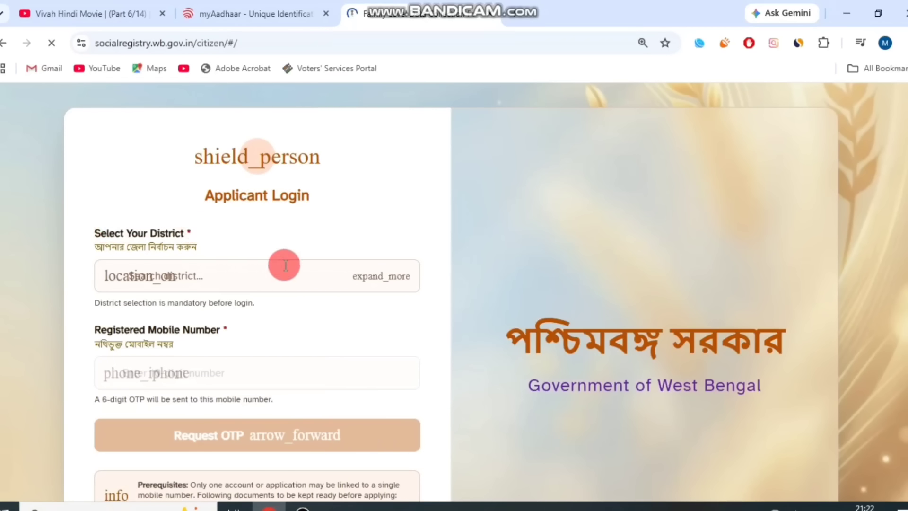
{"action": "left_click", "coordinate": [284, 265]}
{"action": "left_click", "coordinate": [223, 341]}
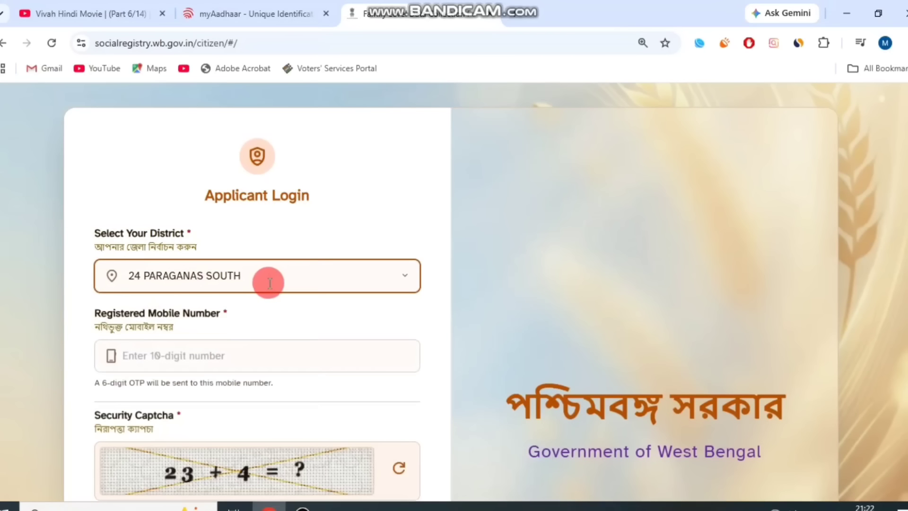
{"action": "scroll", "coordinate": [189, 236], "scroll_direction": "down", "scroll_amount": 3}
{"action": "left_click_drag", "start_coordinate": [126, 176], "coordinate": [243, 188]}
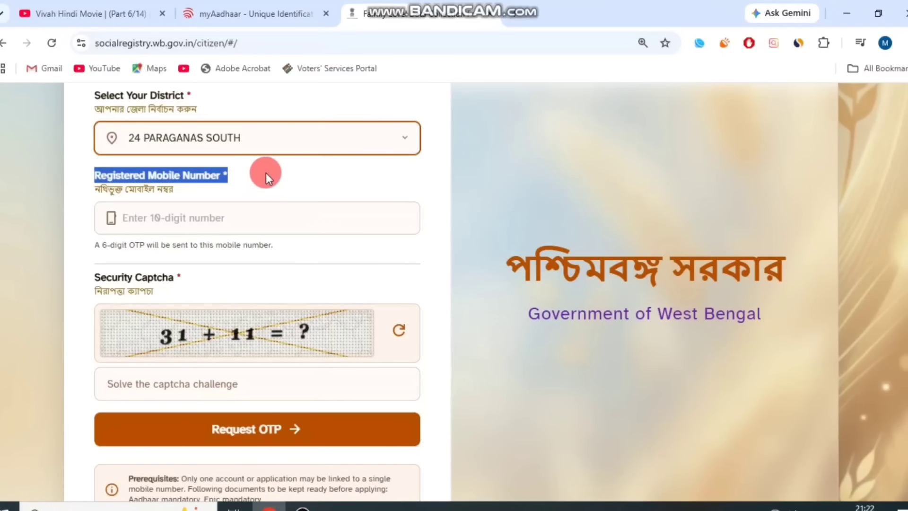
{"action": "left_click", "coordinate": [176, 278]}
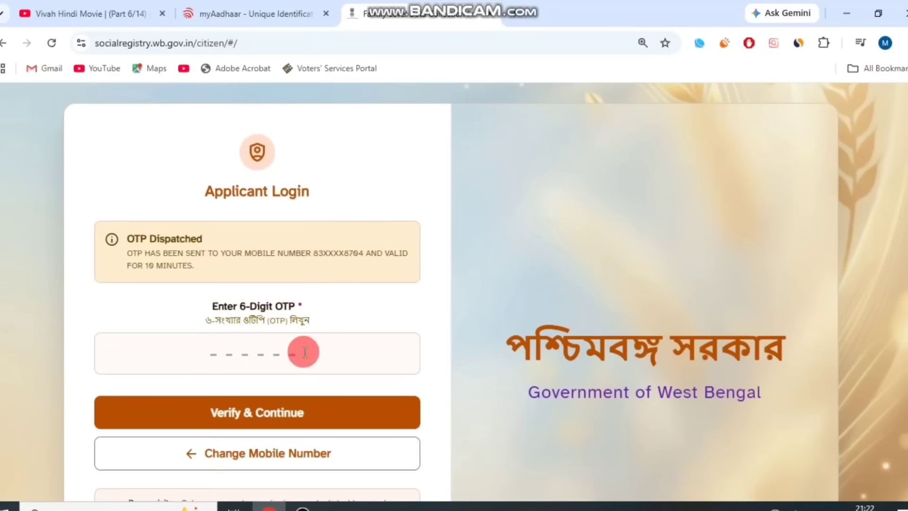
{"action": "scroll", "coordinate": [314, 230], "scroll_direction": "down", "scroll_amount": 1}
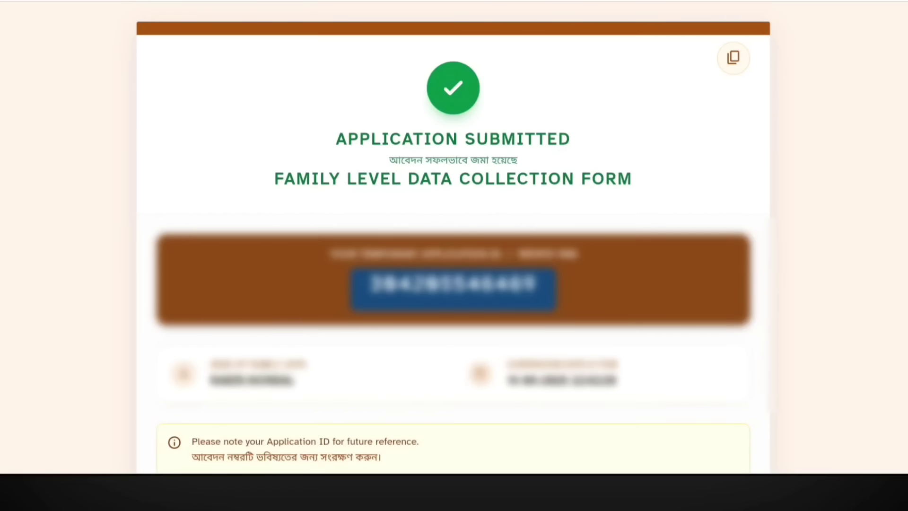
{"action": "scroll", "coordinate": [453, 255], "scroll_direction": "down", "scroll_amount": 3}
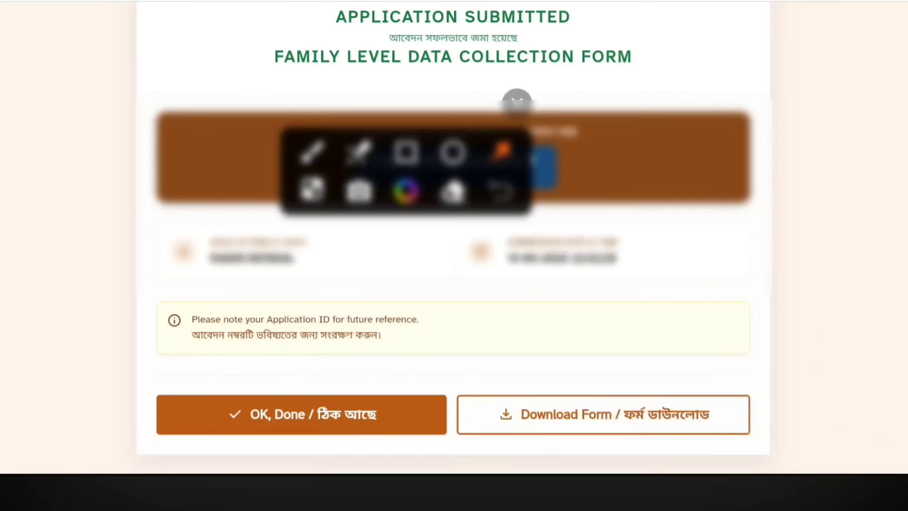
Download the acknowledgement receipt PDF showing application status SUBMITTED.
{"action": "left_click_drag", "start_coordinate": [844, 224], "coordinate": [660, 388]}
{"action": "left_click", "coordinate": [529, 100]}
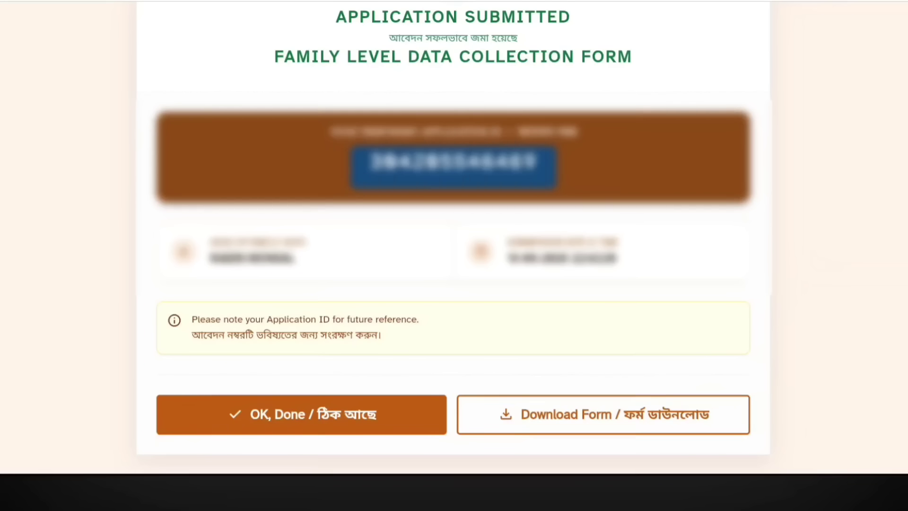
{"action": "left_click", "coordinate": [603, 414]}
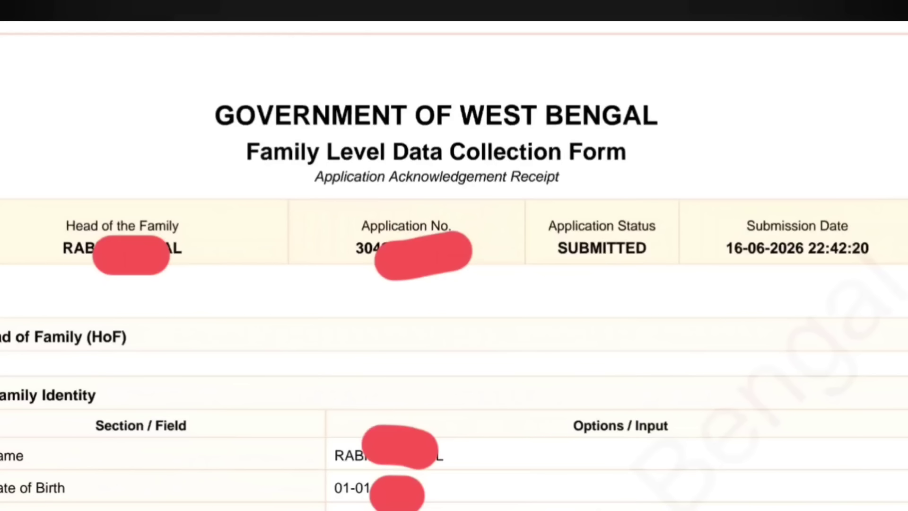